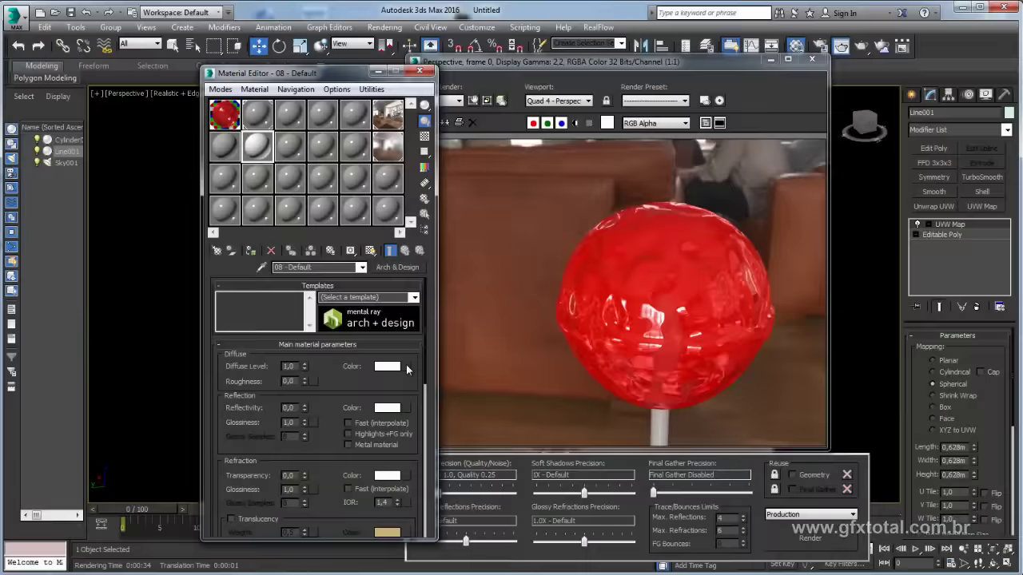
Open the Material/Map Browser from the Diffuse Color map button of the 08 - Default material.
click(406, 366)
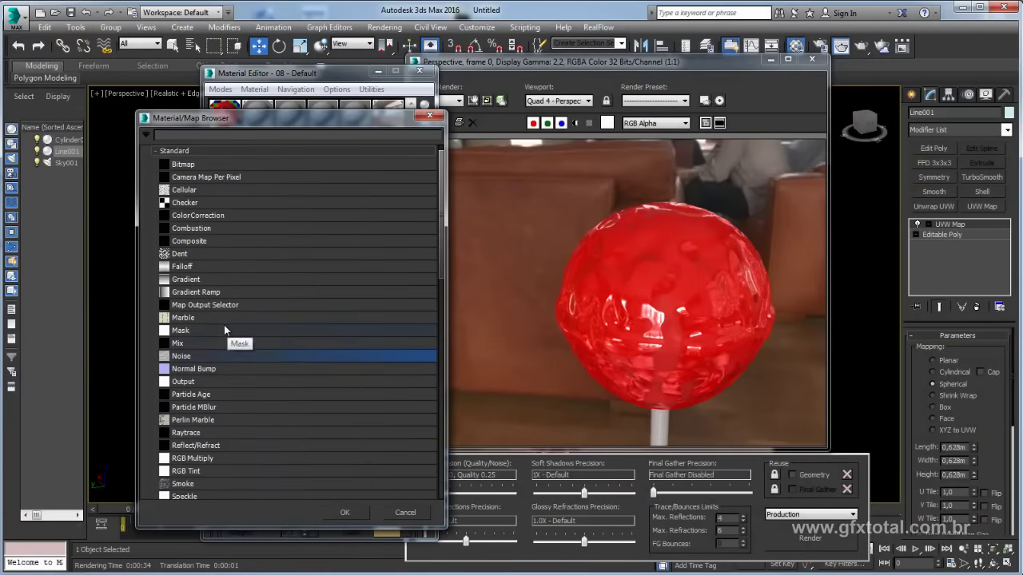
scroll(199, 335, down, 1)
Assign a Noise map to the diffuse colour and try out its High and Low thresholds in an enlarged preview.
double_click(186, 326)
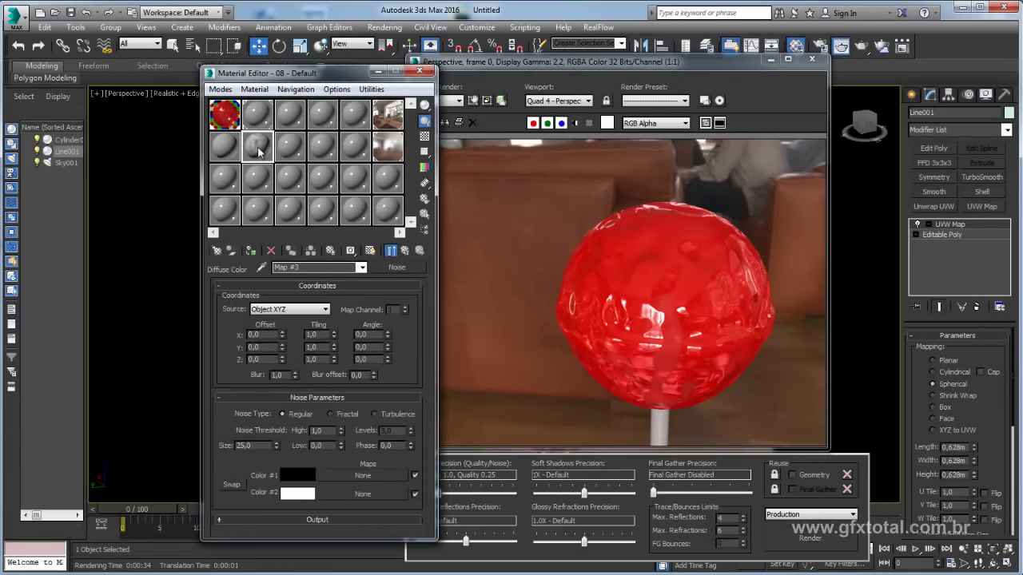
double_click(257, 146)
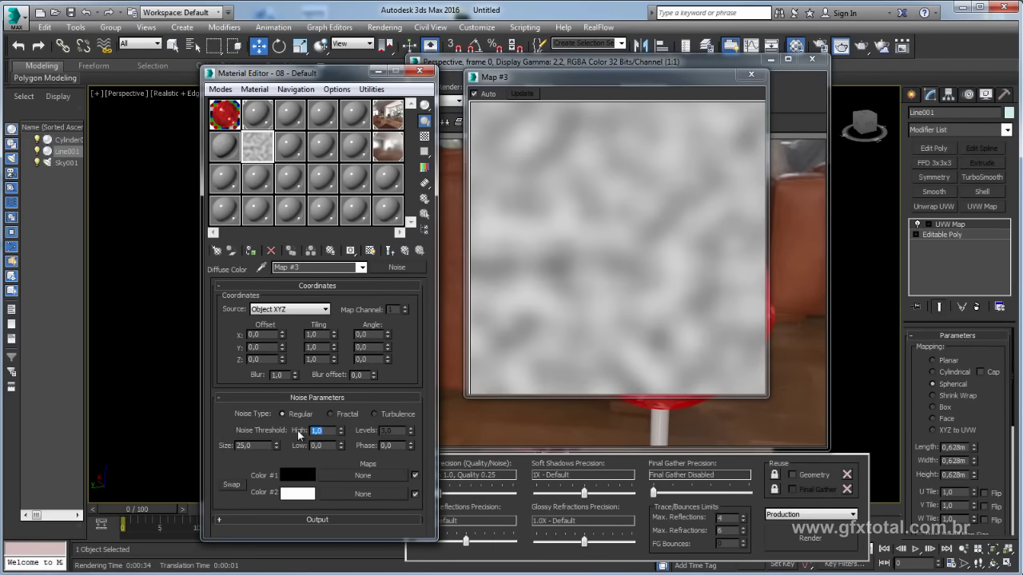
text(,5)
key(Tab)
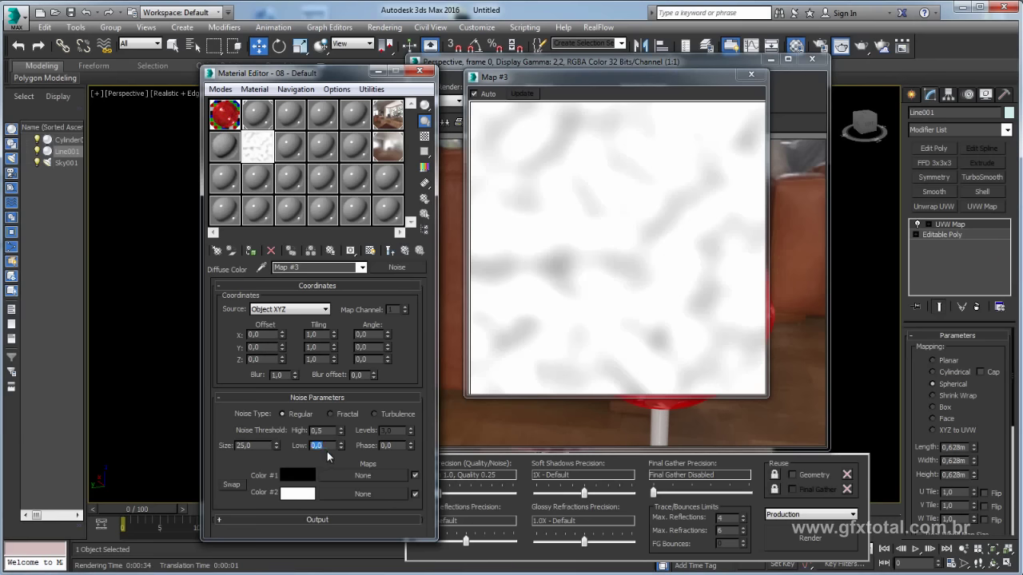
text(0,4)
key(Return)
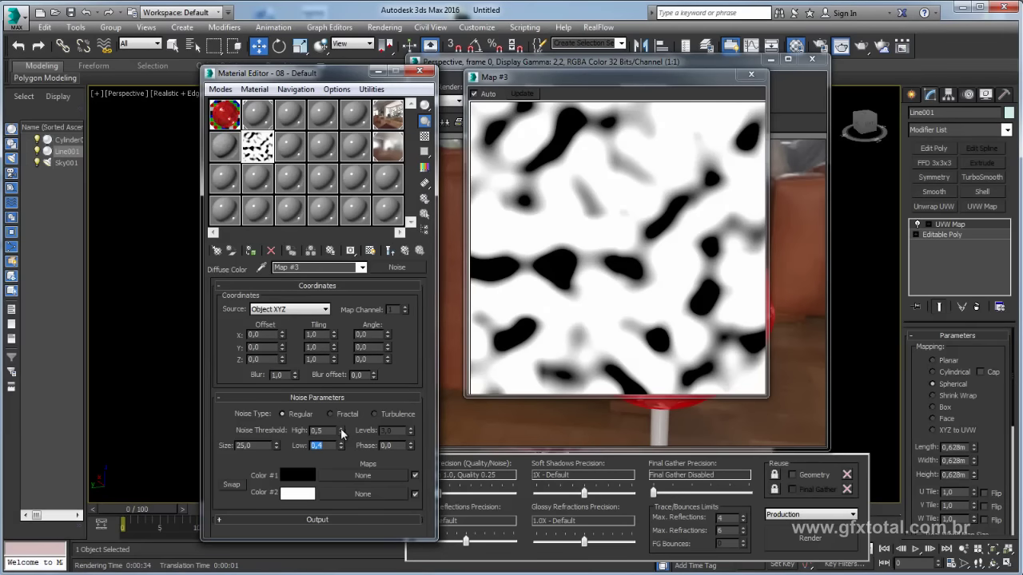
mouse_move(341, 434)
mouse_down()
mouse_move(342, 416)
mouse_move(341, 429)
mouse_up()
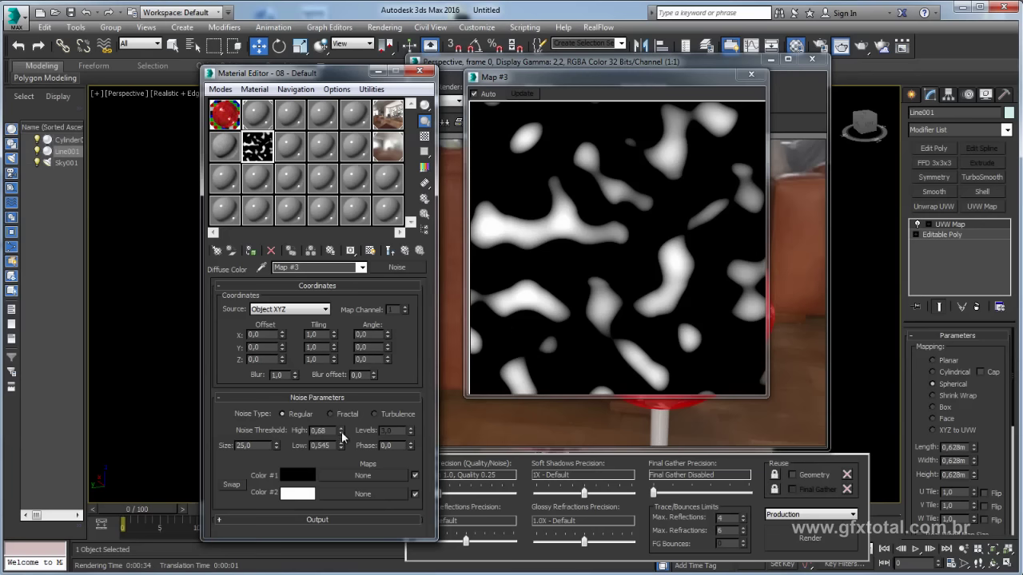
drag(341, 425, 342, 446)
click(341, 442)
click(341, 446)
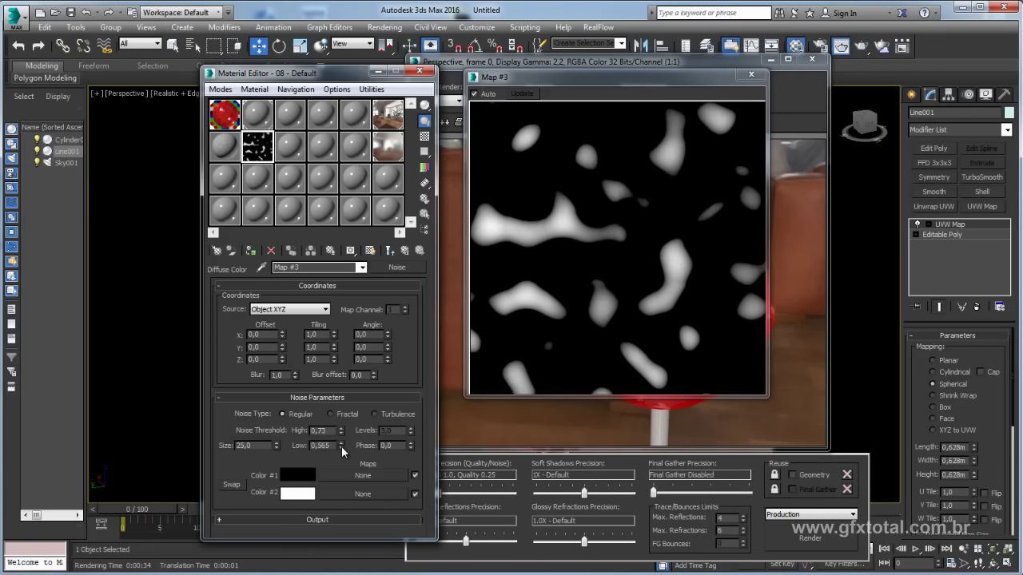
Swap the noise colours and set the thresholds to Low 0,6 and High 0,65.
click(230, 482)
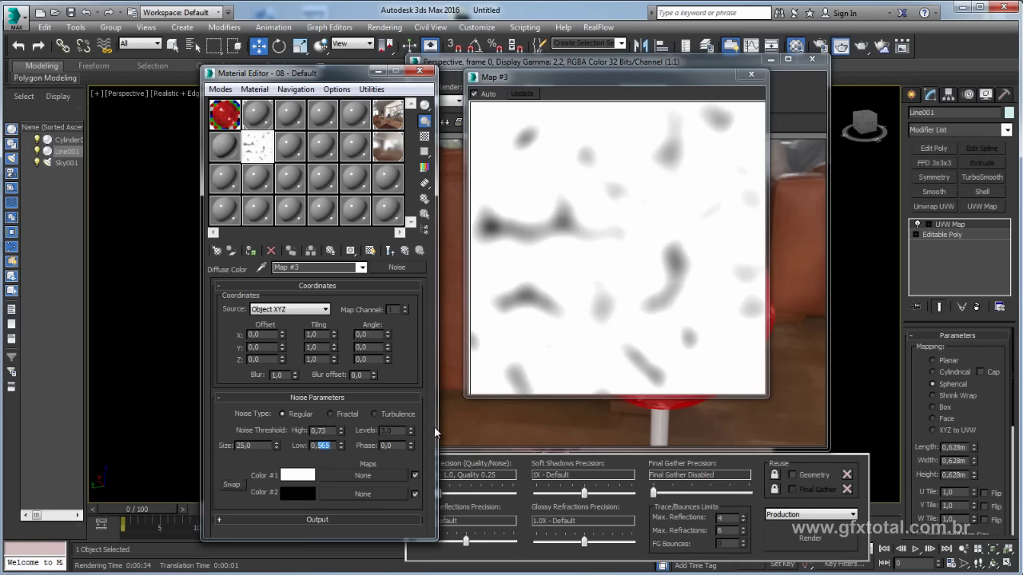
text(0,6)
key(Return)
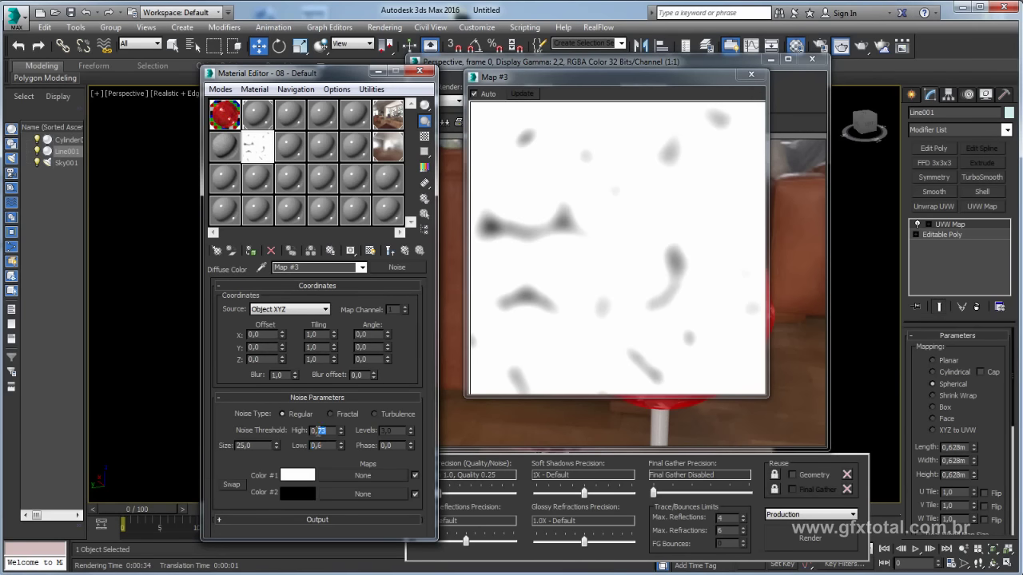
text(5)
key(Return)
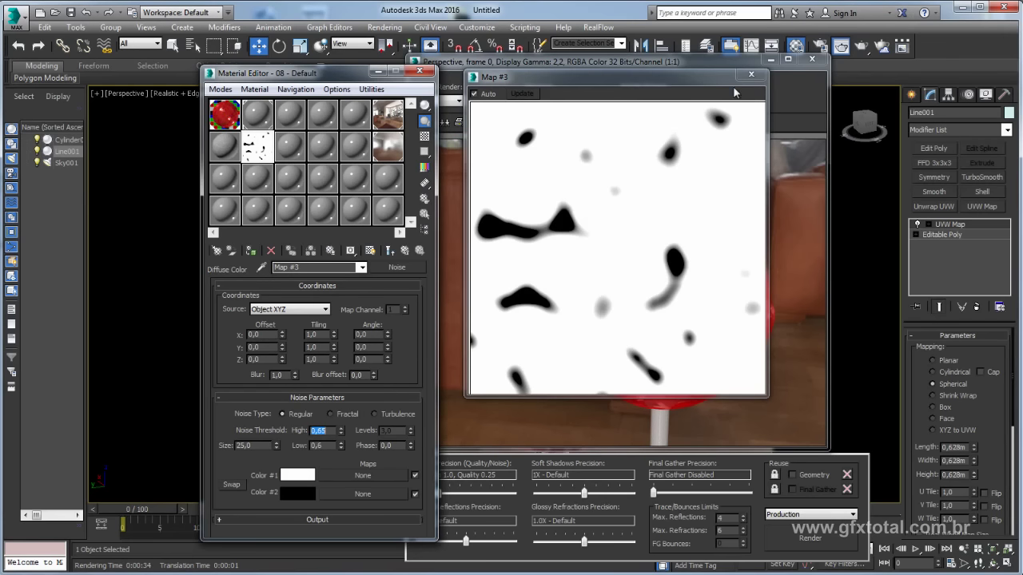
Set the noise size to 3,0, keep the Regular type, and close the Map #3 preview.
drag(259, 446, 220, 452)
text(3)
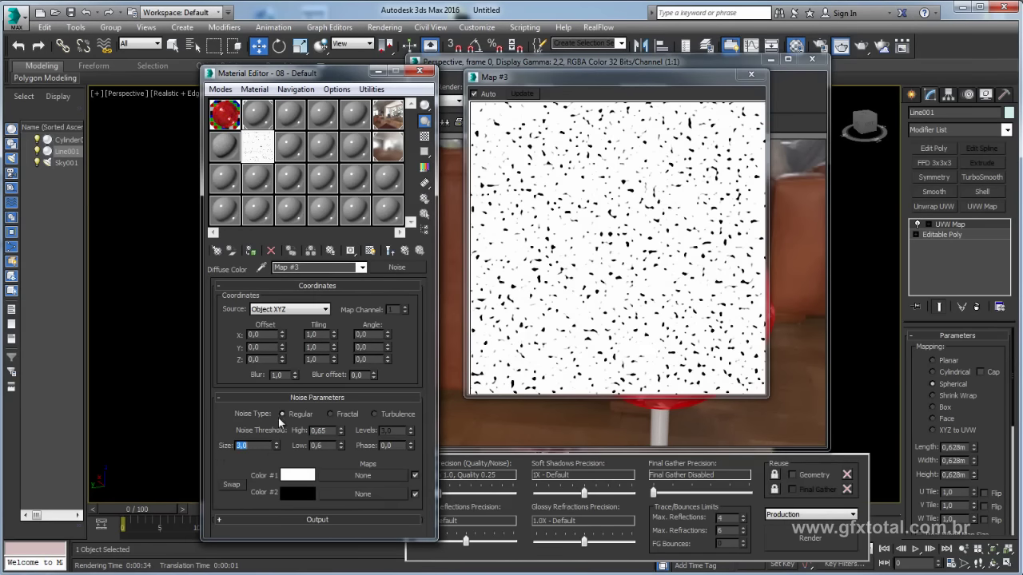
click(331, 414)
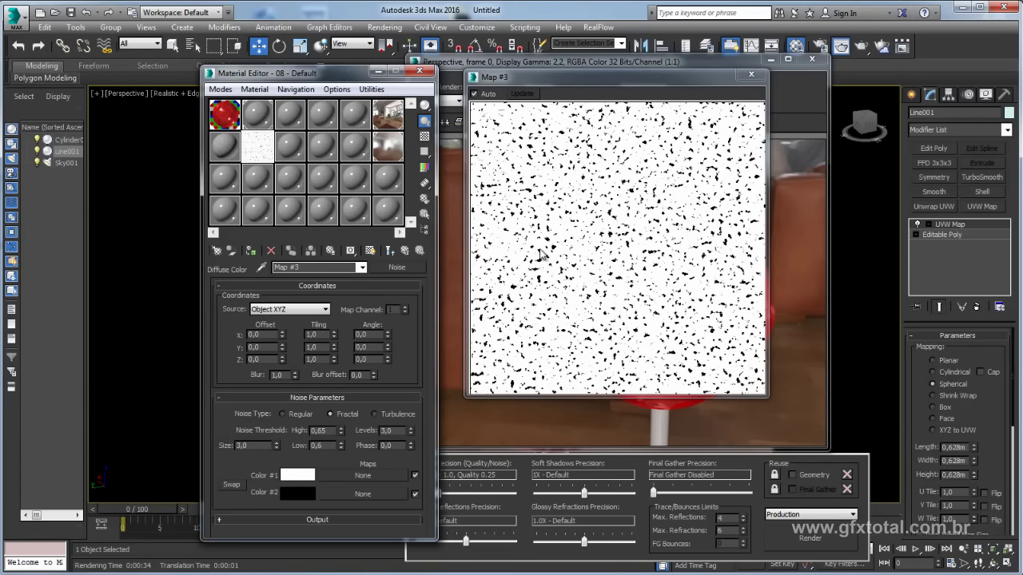
click(283, 414)
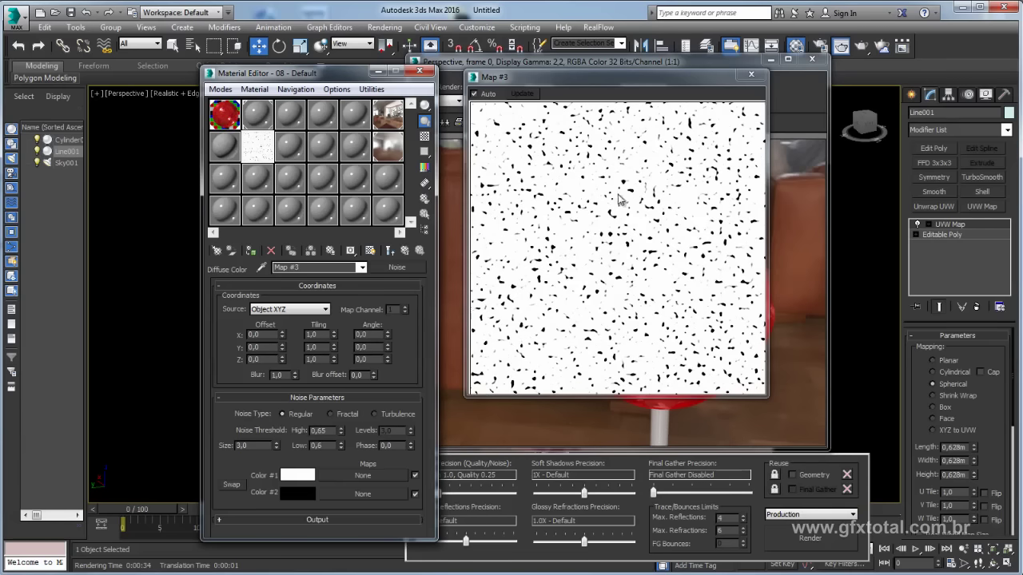
click(750, 77)
click(750, 77)
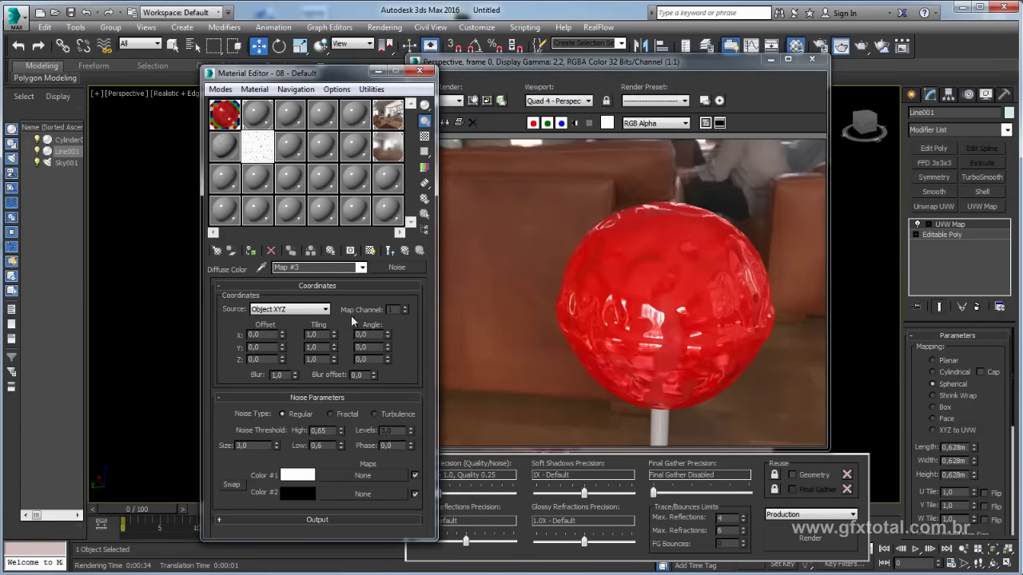
Copy the Noise map and paste it as an instance into 01 - Default's Displacement slot.
right_click(399, 272)
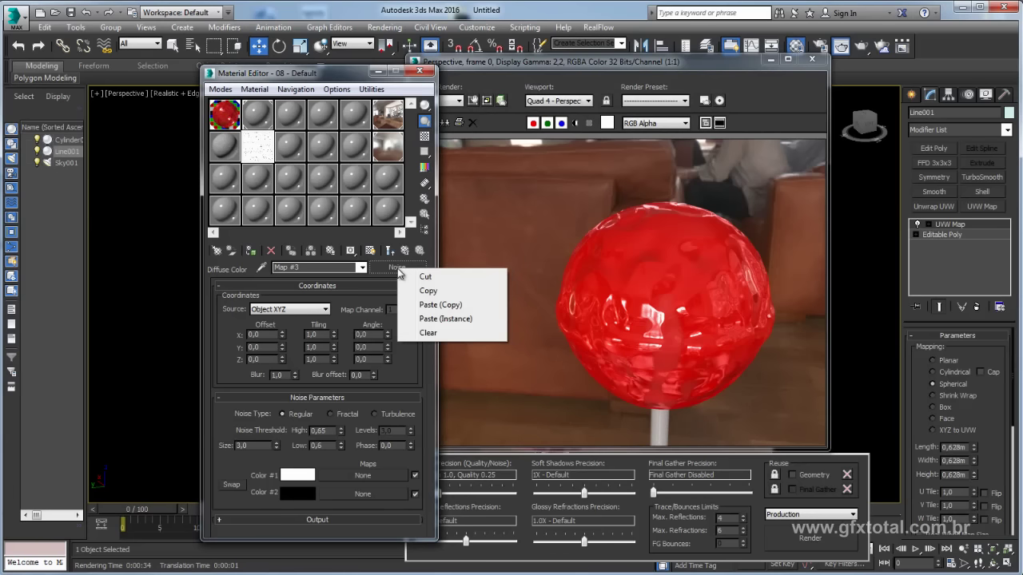
click(433, 294)
click(233, 121)
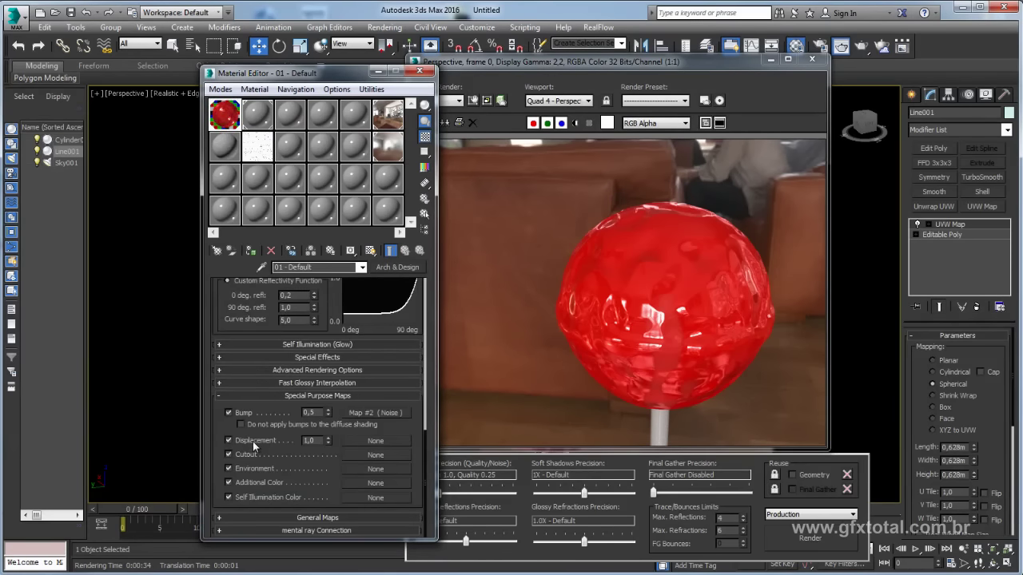
right_click(364, 440)
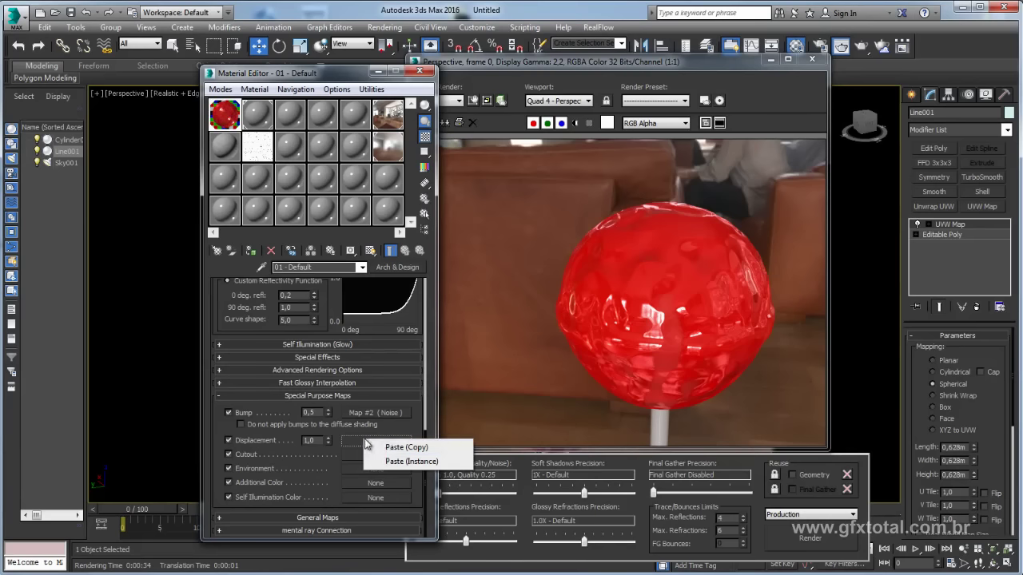
click(409, 462)
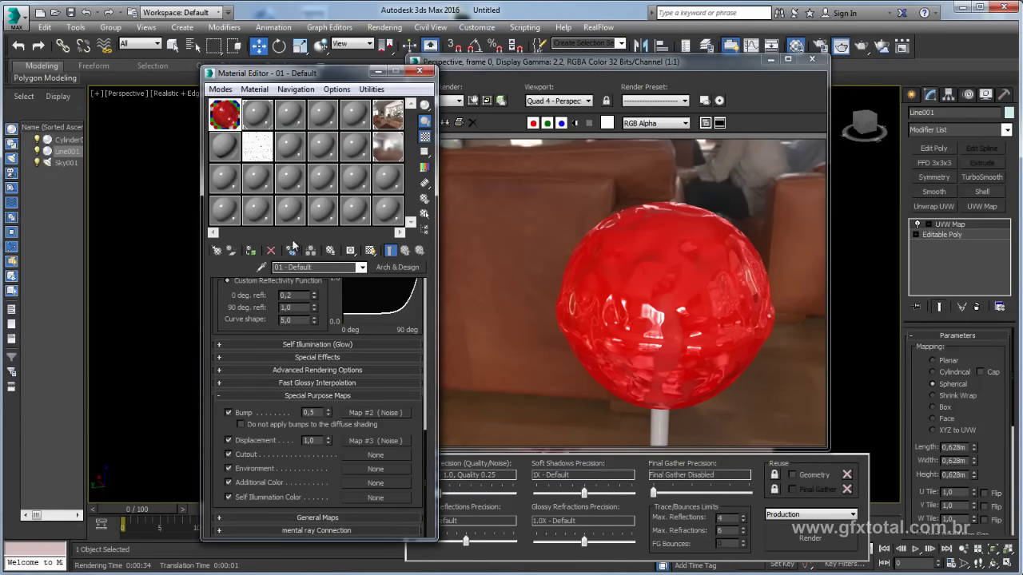
Set the displacement amount to 0,2.
click(257, 146)
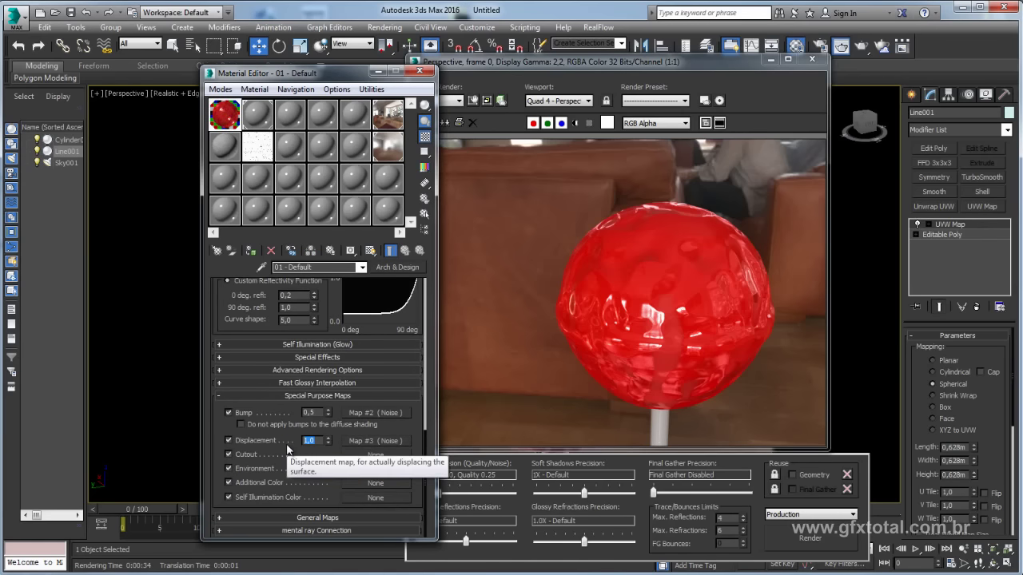
text(,2)
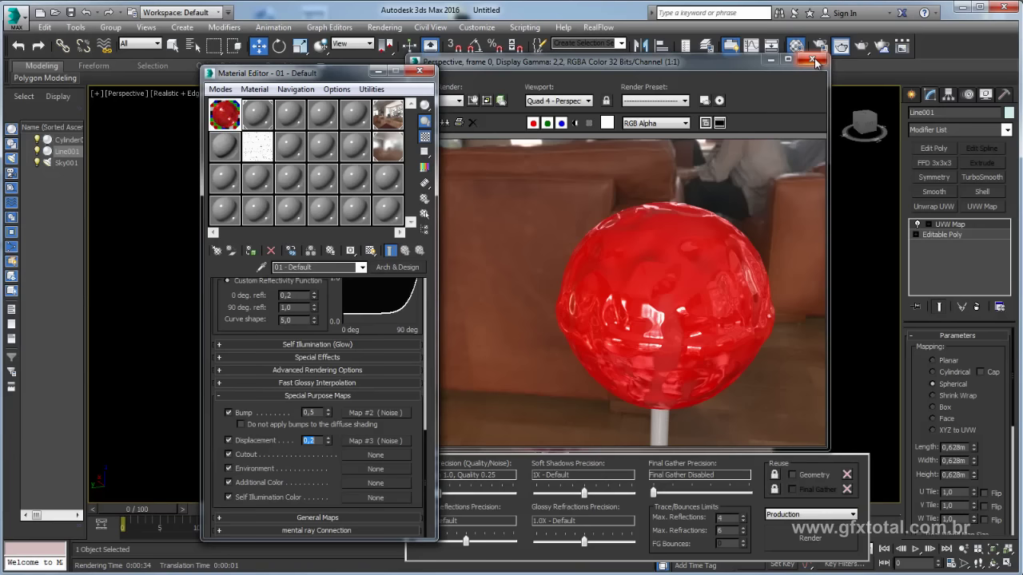
click(226, 117)
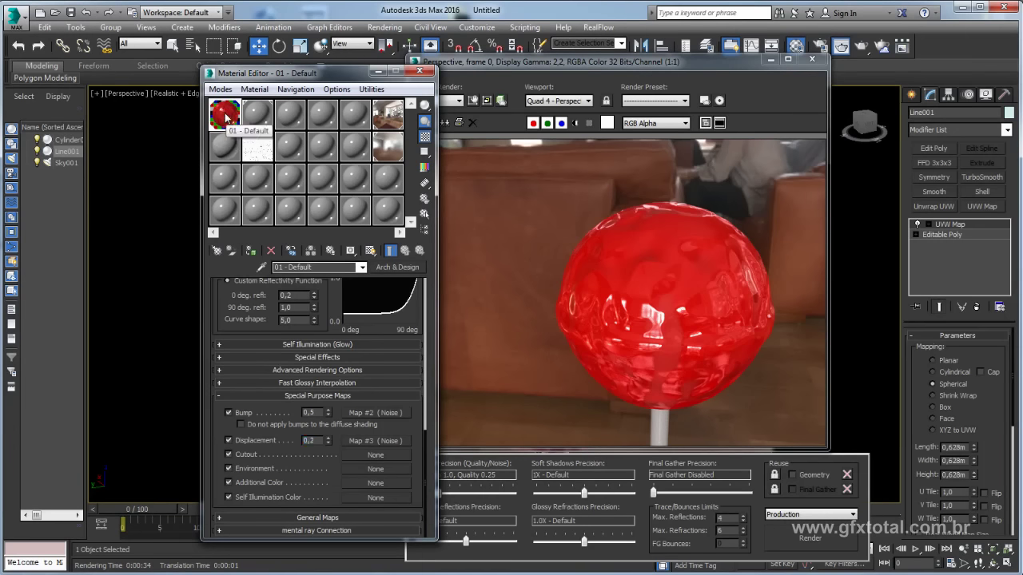
Pick another material and make its refraction colour pure white, with refraction glossiness 1,0.
click(293, 119)
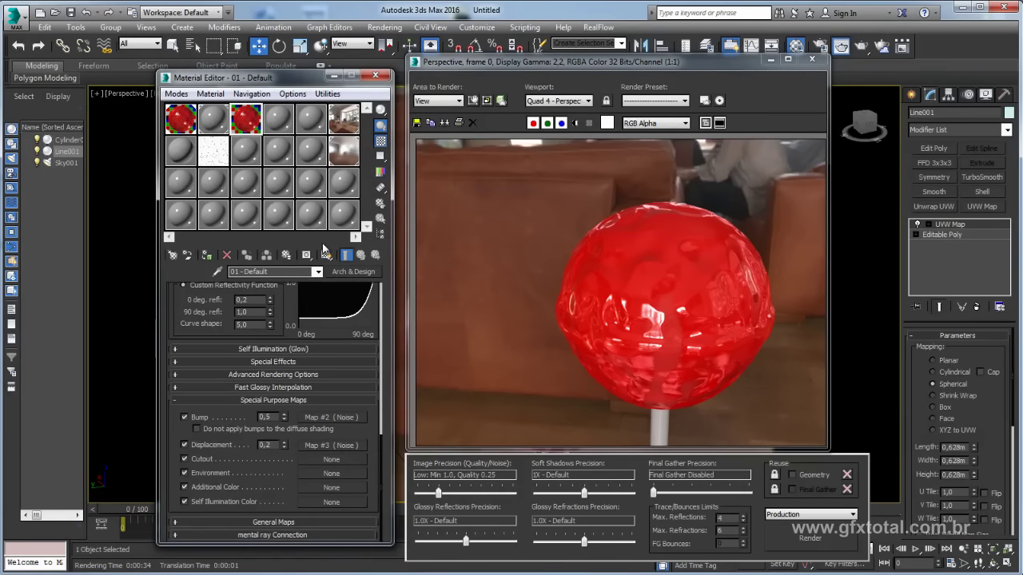
scroll(284, 337, up, 5)
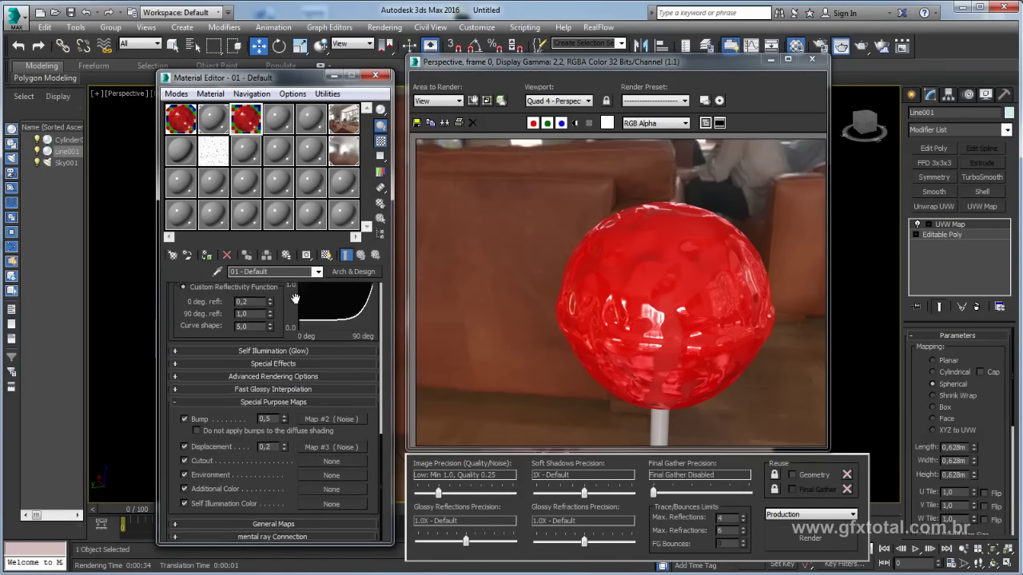
scroll(283, 337, up, 5)
scroll(302, 384, up, 2)
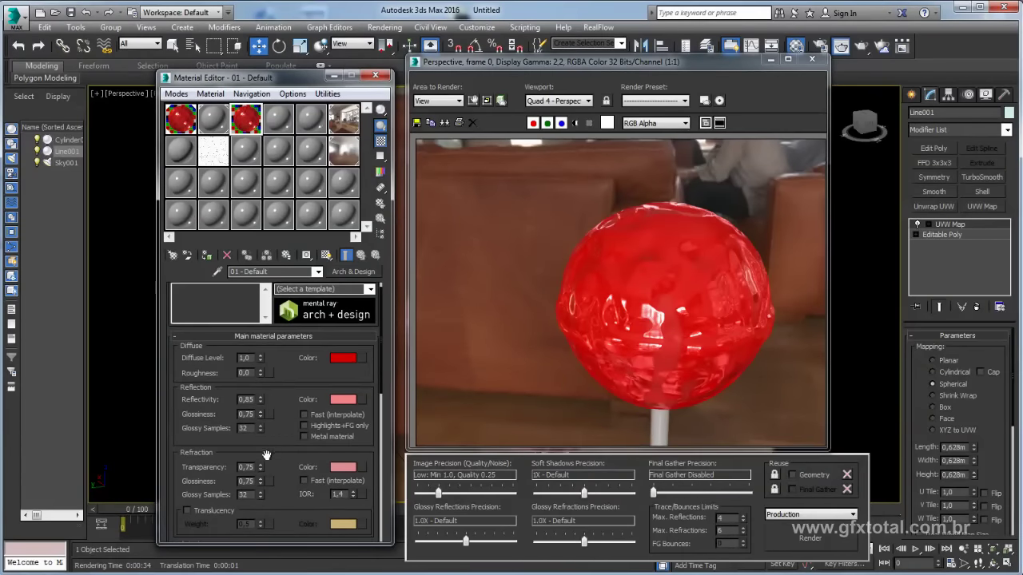
drag(260, 467, 259, 448)
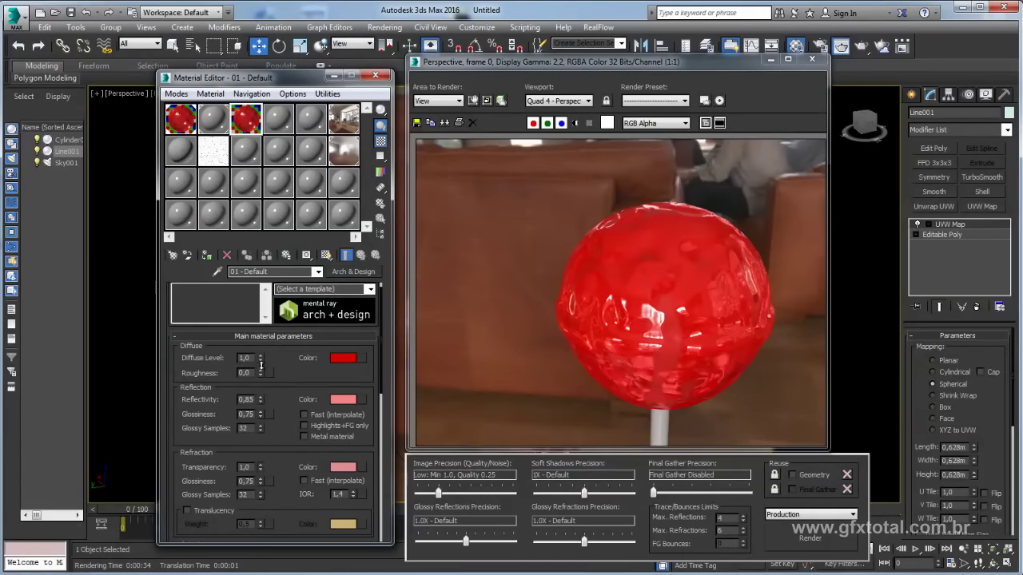
click(341, 471)
drag(377, 148, 377, 182)
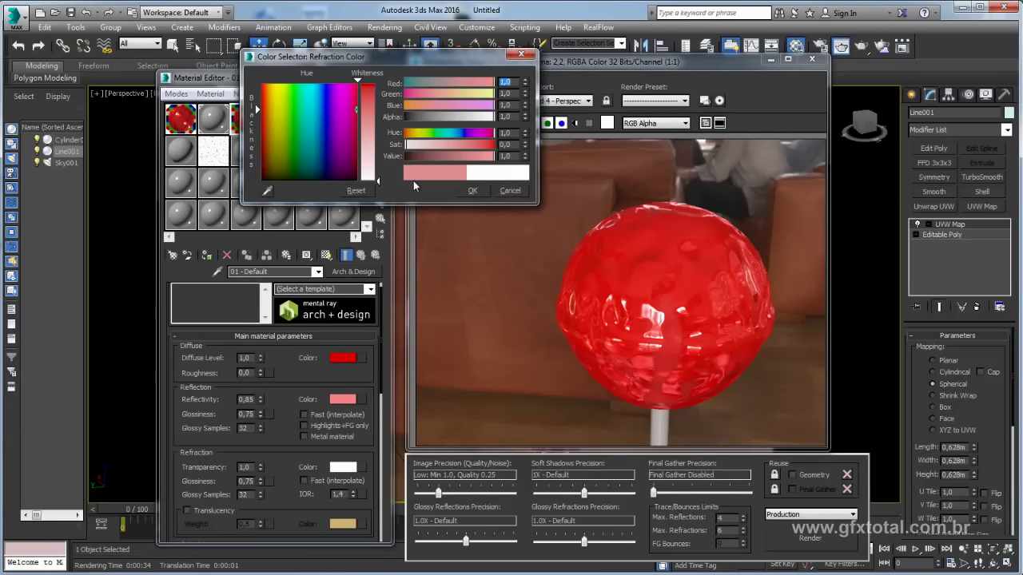
click(473, 191)
drag(259, 483, 268, 464)
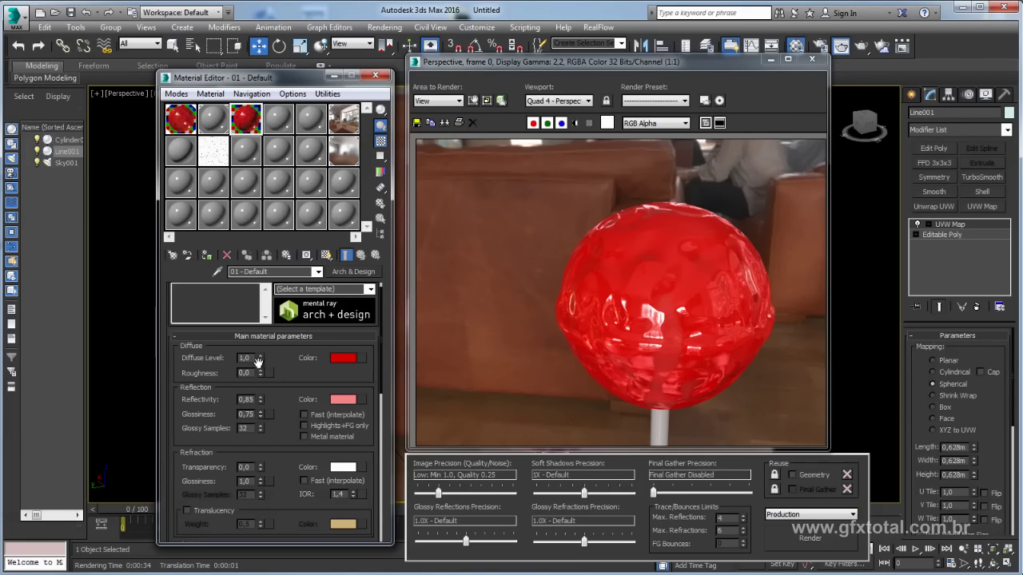
Make the diffuse colour light grey and the reflection colour white, and reset Reflectivity to 0,0.
click(343, 357)
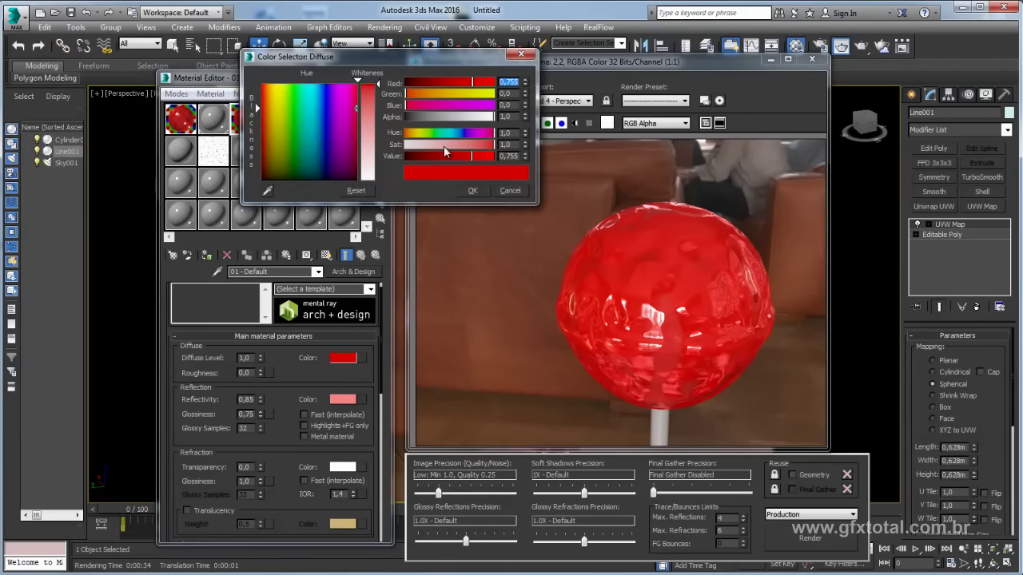
drag(445, 145, 408, 145)
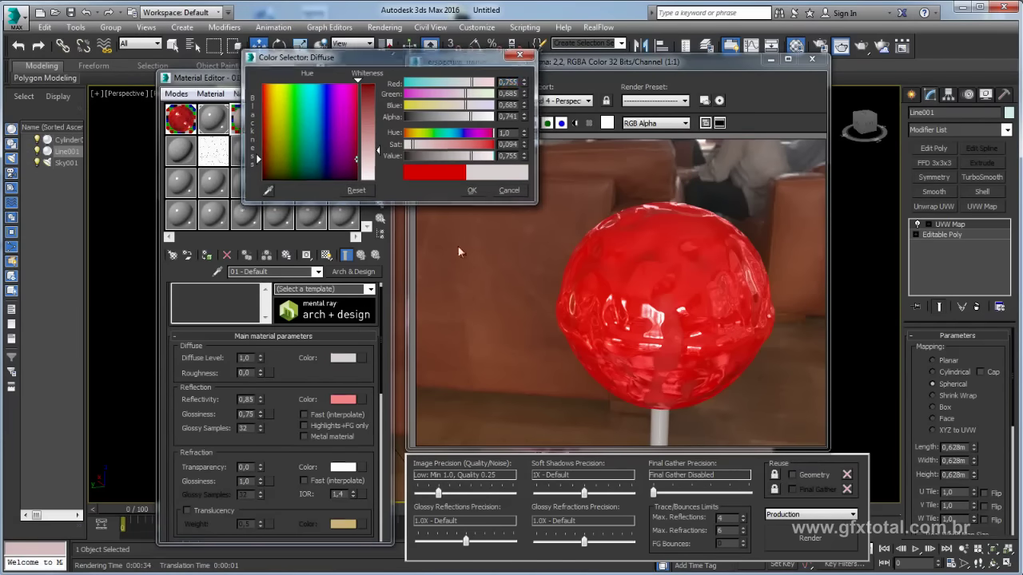
click(472, 190)
click(342, 398)
drag(377, 132, 402, 190)
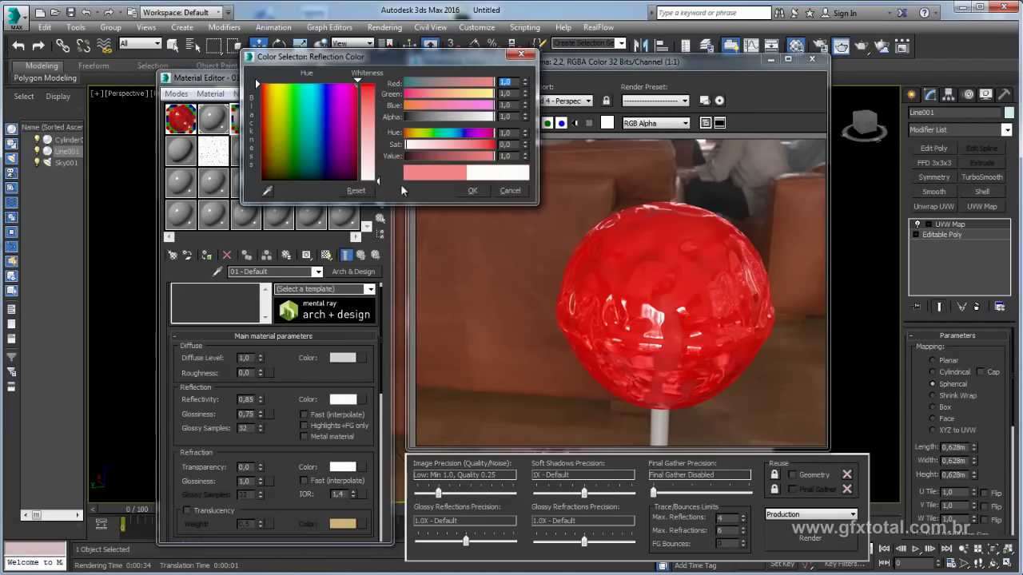
click(473, 190)
right_click(260, 400)
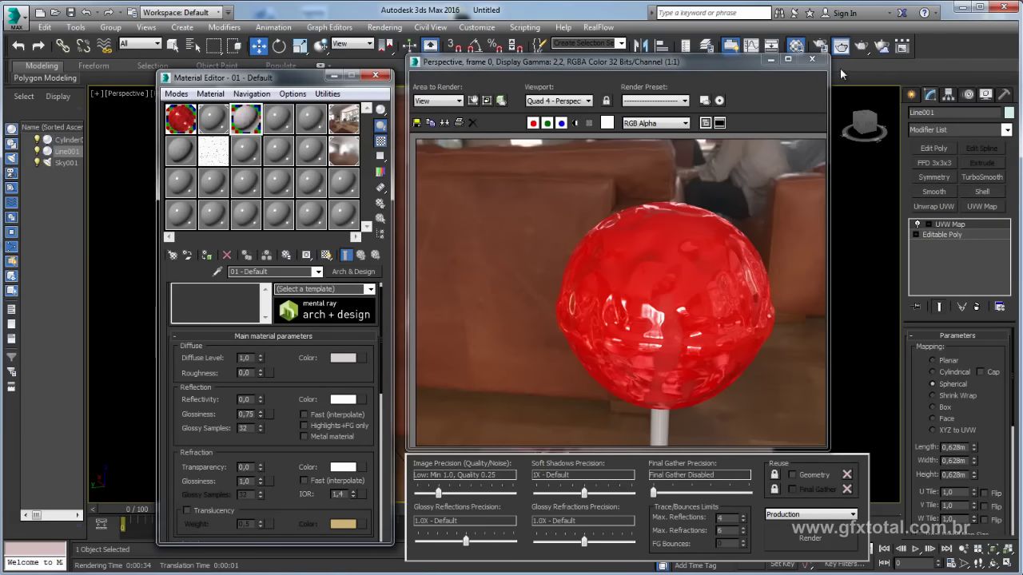
Apply the grey material to the candy head renamed '01 - Dezdfsa', render, and open the noise map slot.
click(812, 58)
drag(243, 120, 477, 298)
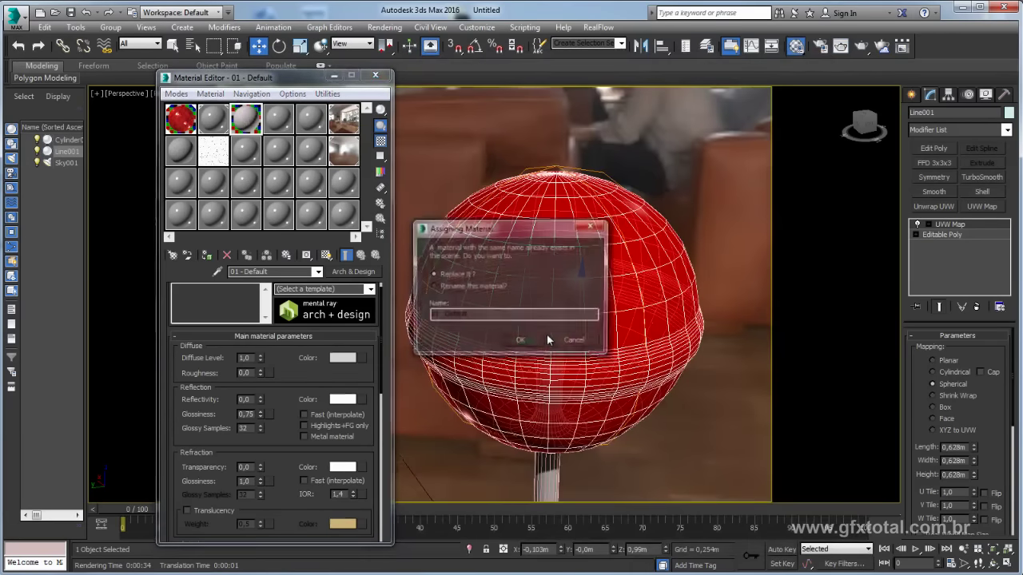
click(447, 286)
text(zdf)
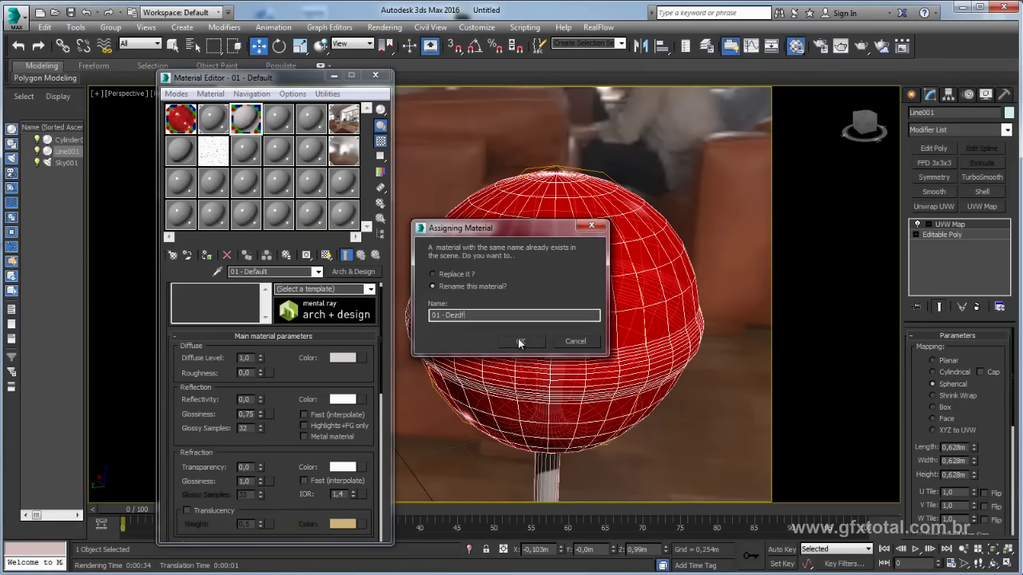
text(sa)
click(518, 341)
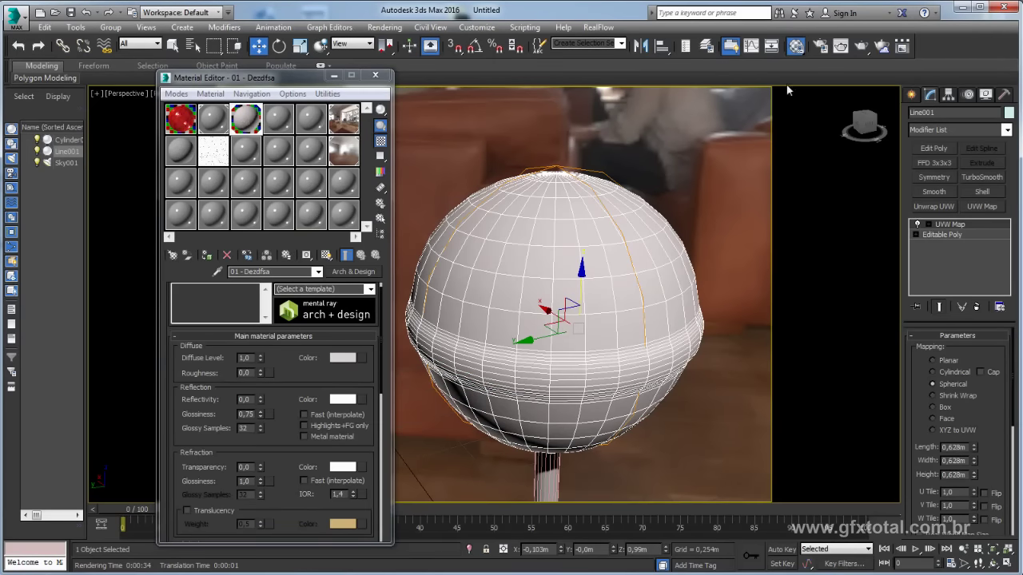
click(862, 49)
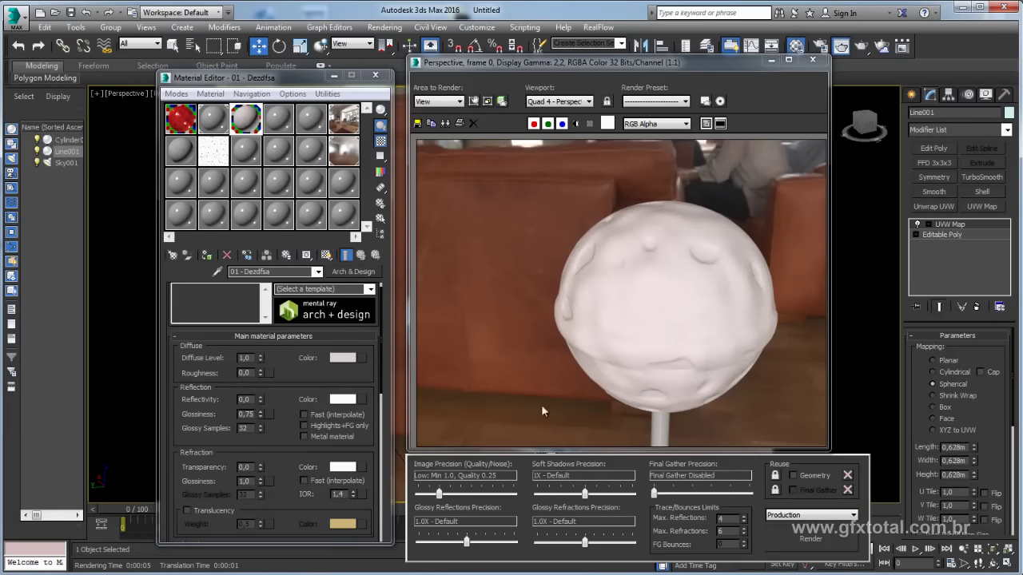
click(209, 156)
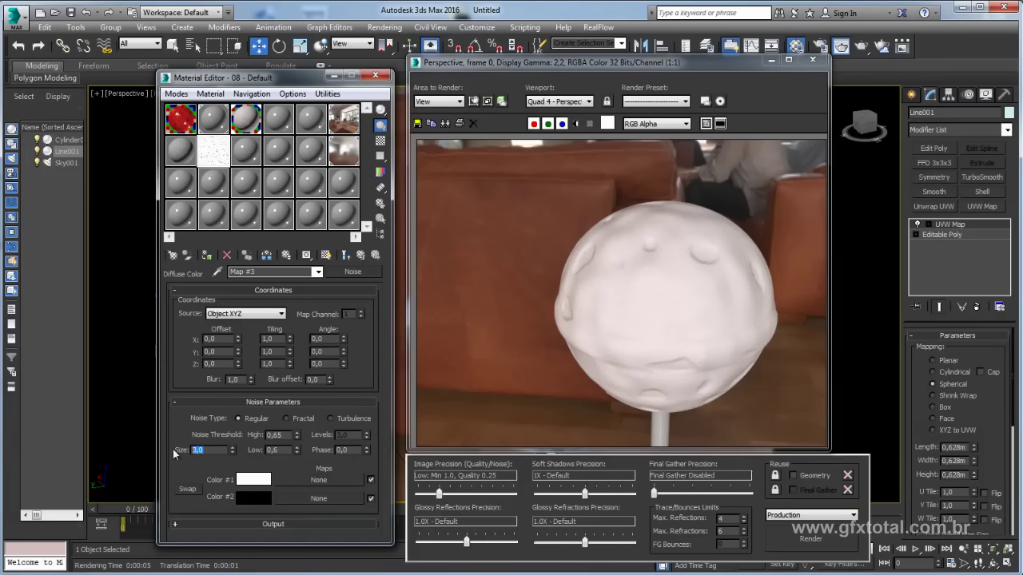
Re-render, then set the 01 - Dezdfsa displacement noise size to 1,0.
click(807, 543)
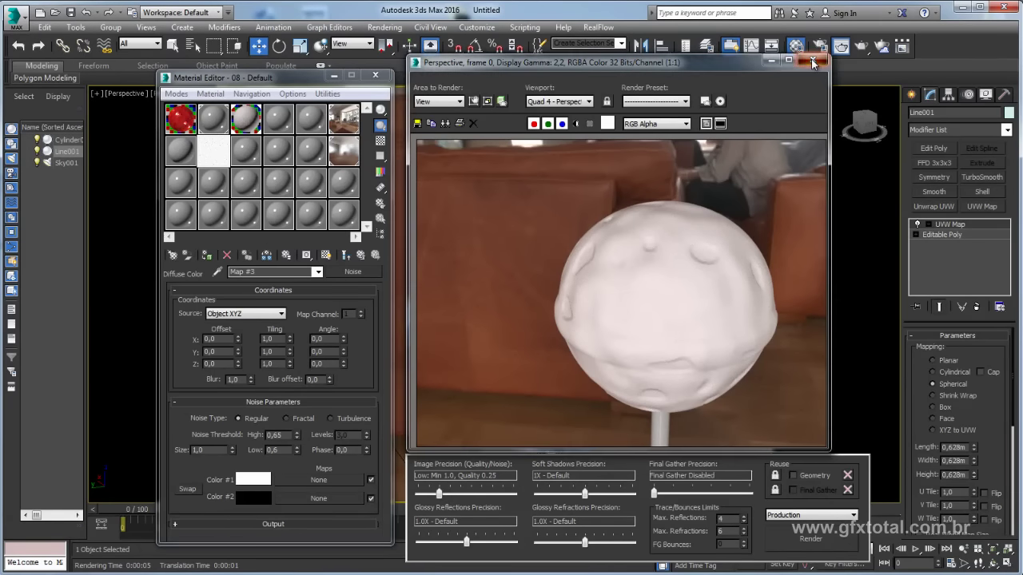
click(248, 120)
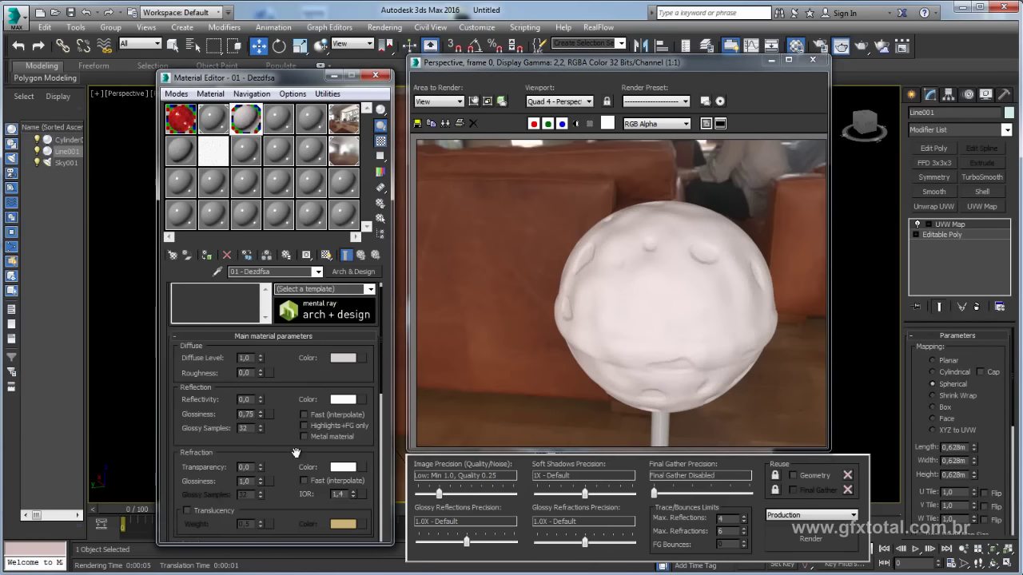
scroll(286, 469, down, 10)
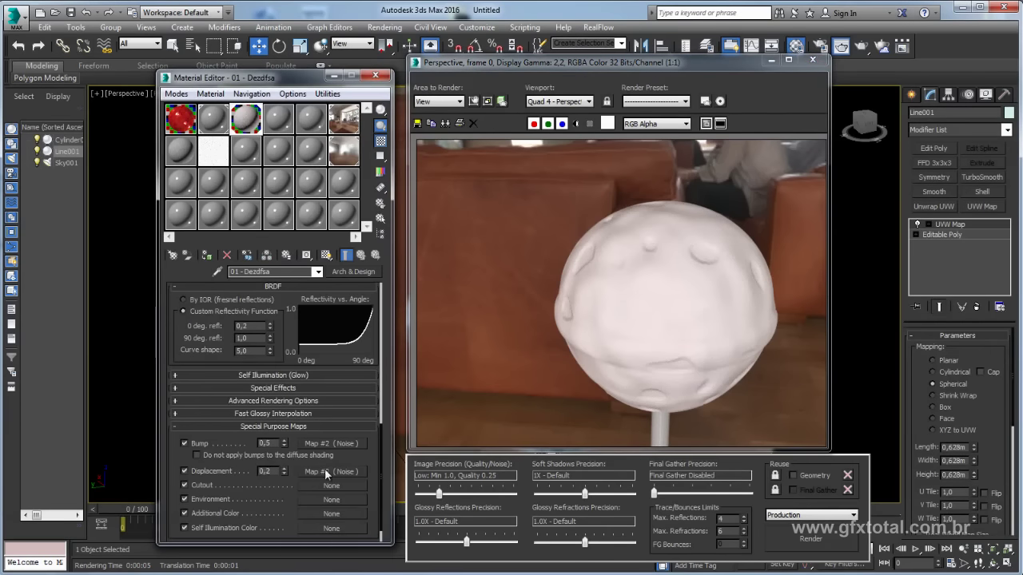
click(324, 471)
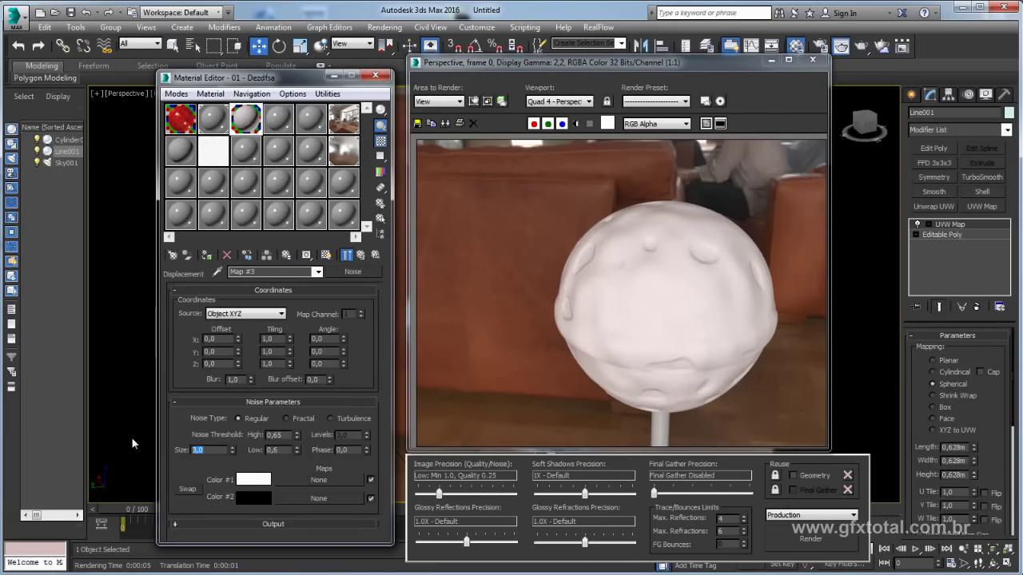
text(1)
key(Return)
Copy the other noise map, paste it as an instance into the displacement slot, and render.
click(214, 151)
right_click(353, 274)
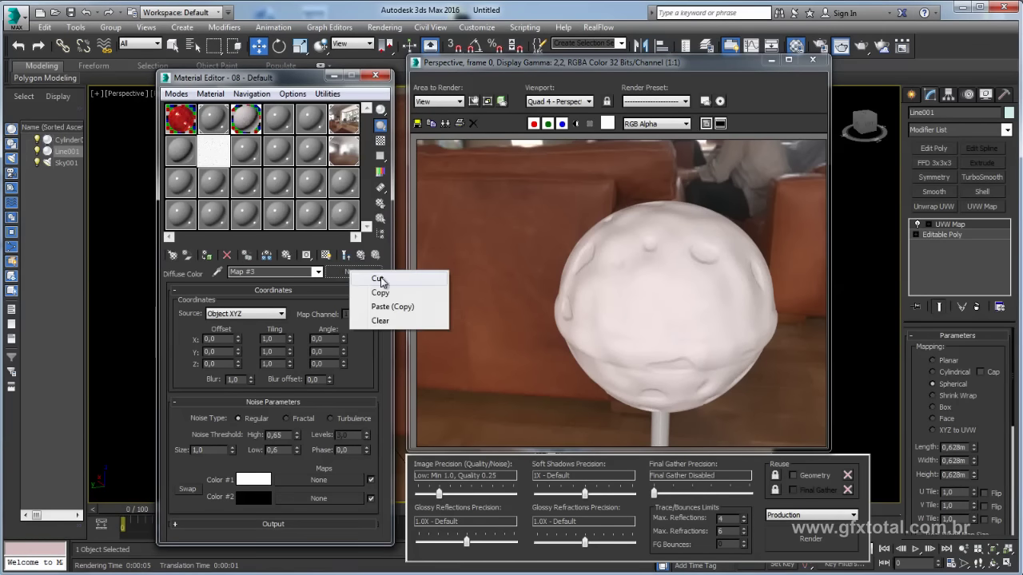
click(393, 306)
click(246, 119)
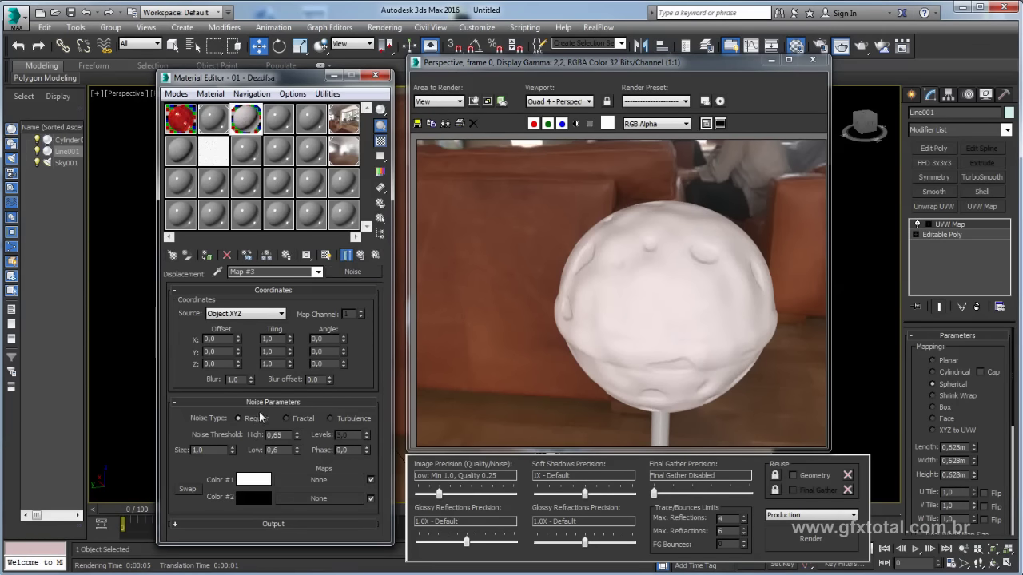
right_click(352, 273)
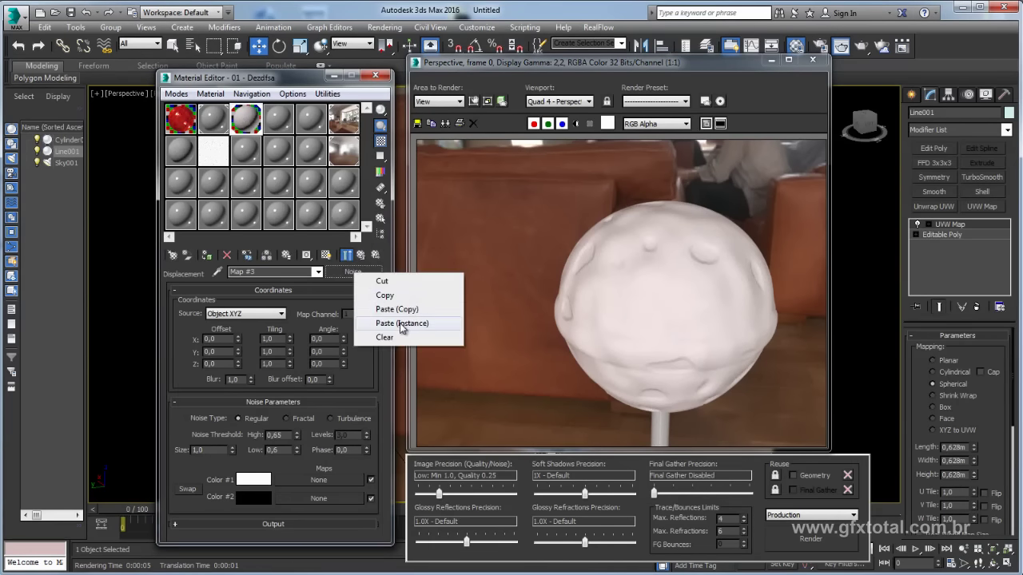
click(406, 323)
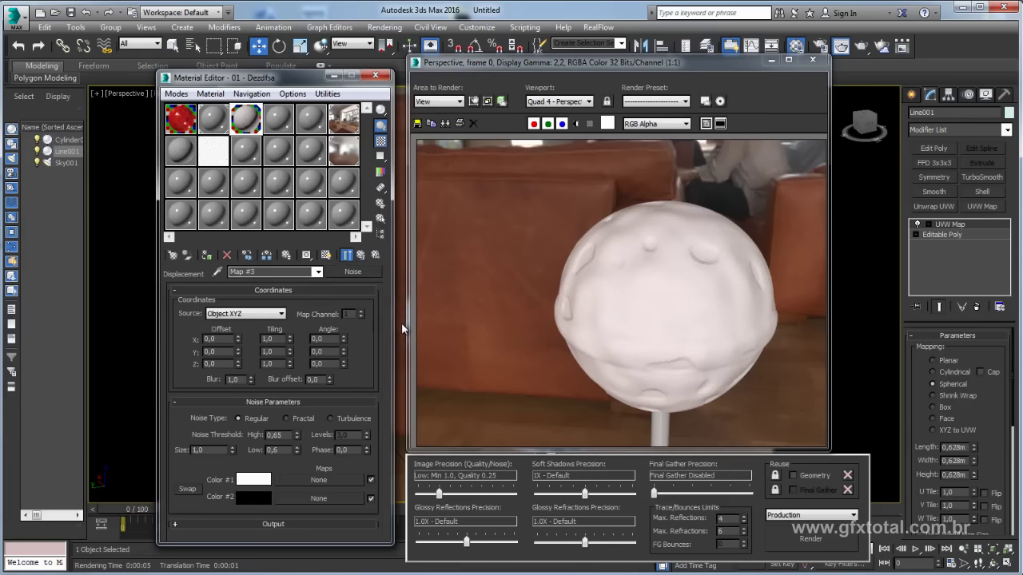
click(192, 450)
click(811, 539)
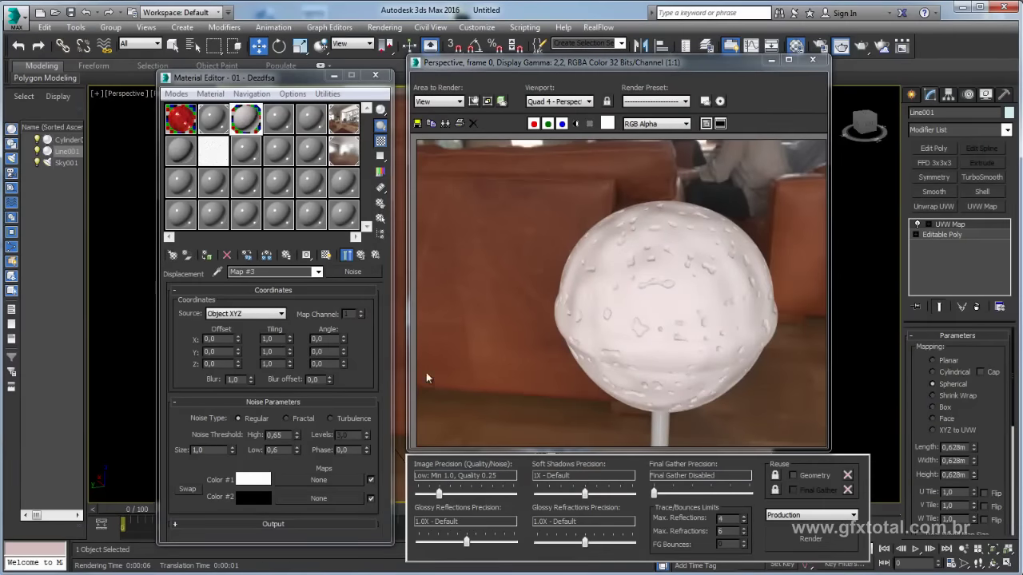
Adjust the displacement amount, set the shared noise to size 0,75, and re-render the white candy.
click(361, 257)
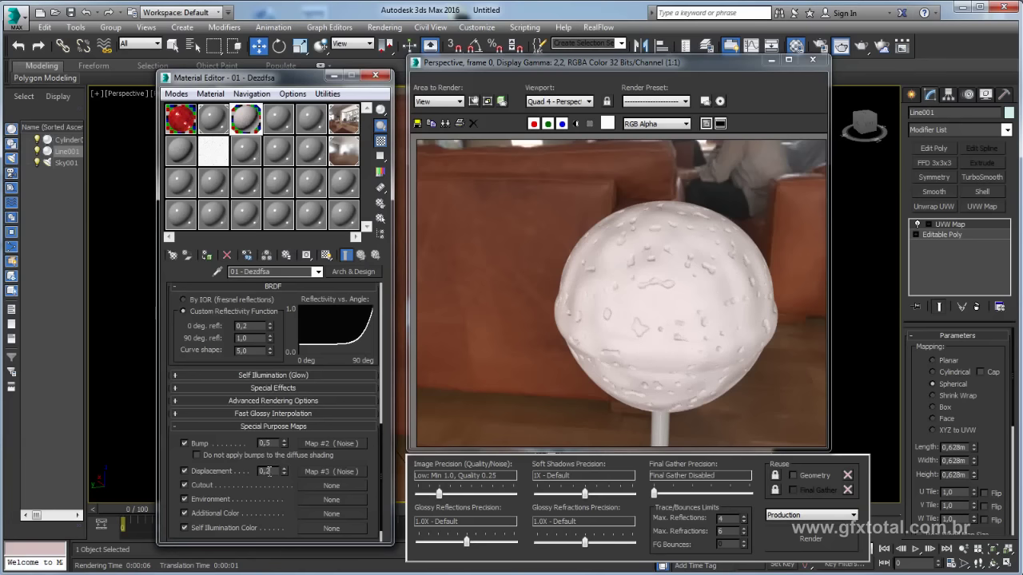
text(2)
key(Return)
click(214, 164)
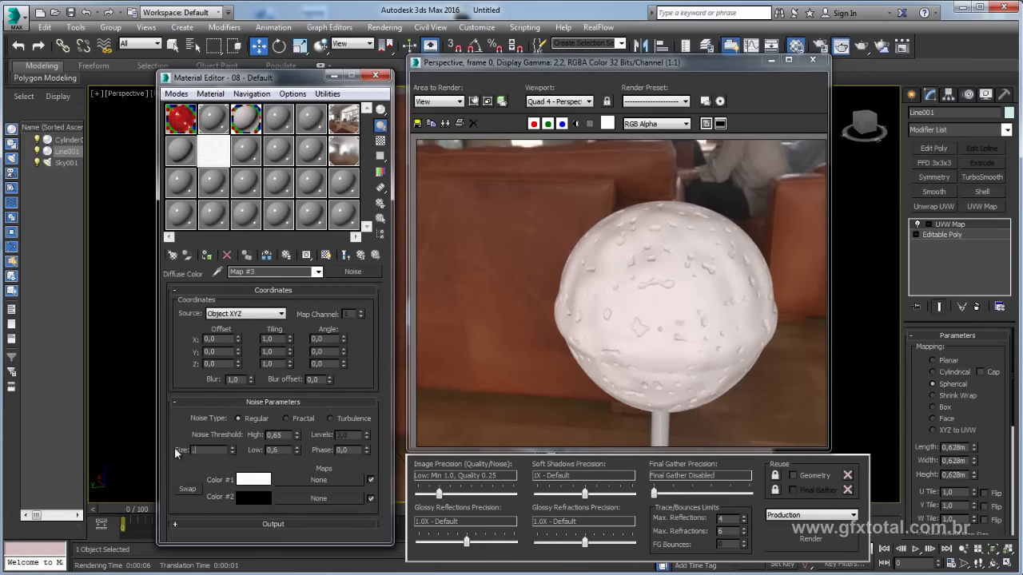
click(819, 542)
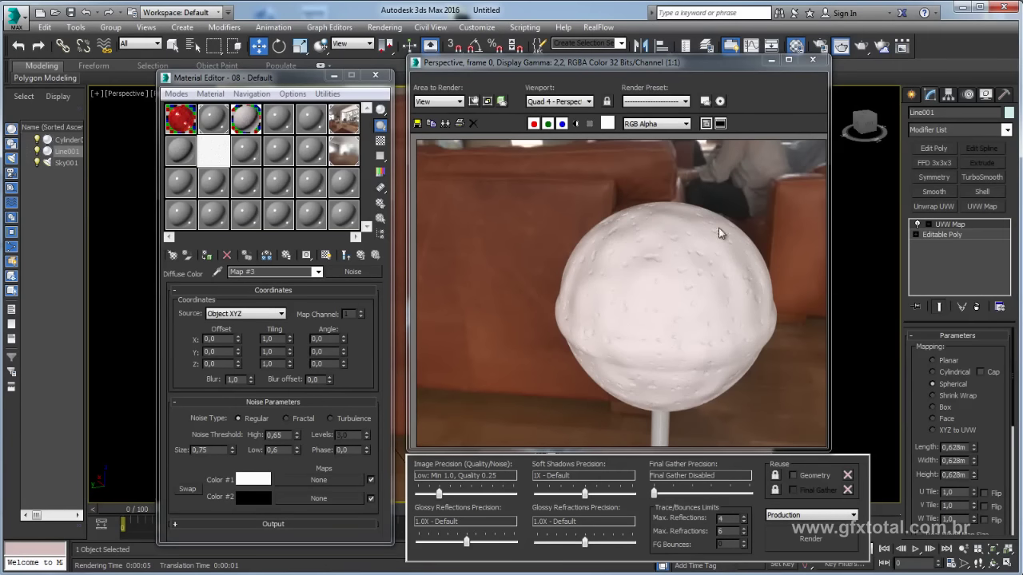
Drag the red material from slot 1 onto the candy sphere, render it, and return to its maps.
click(812, 61)
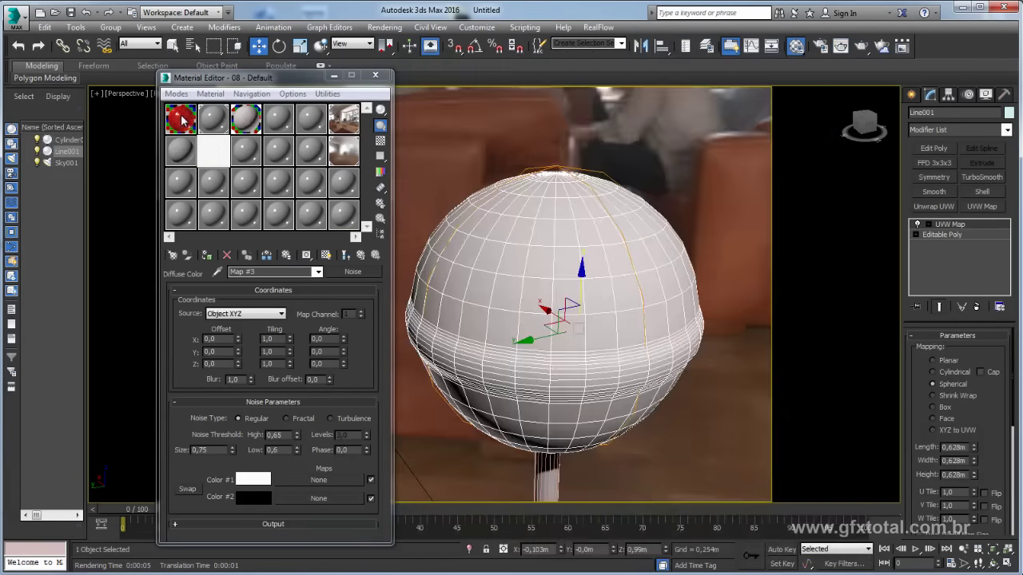
drag(181, 118, 546, 280)
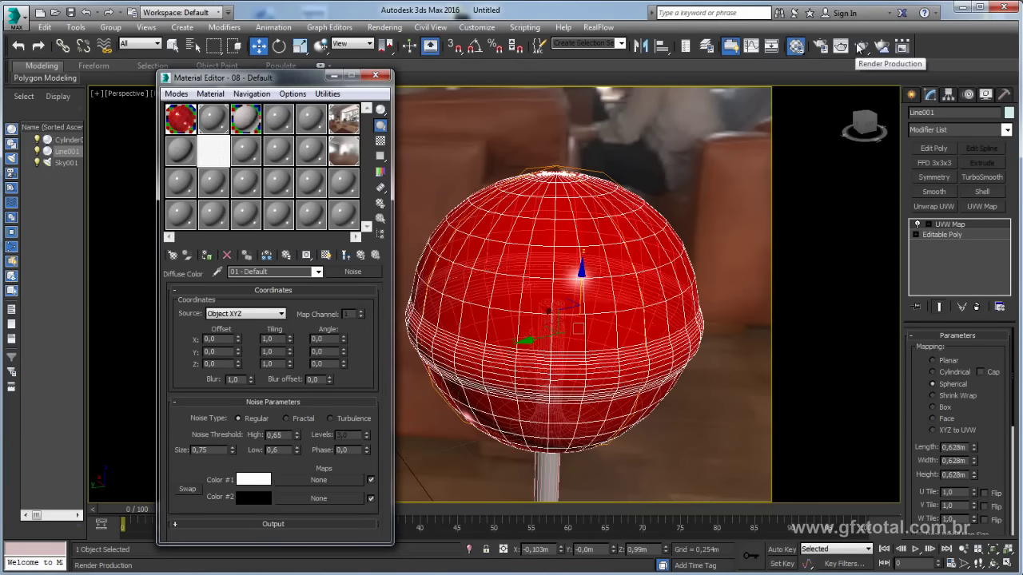
click(860, 45)
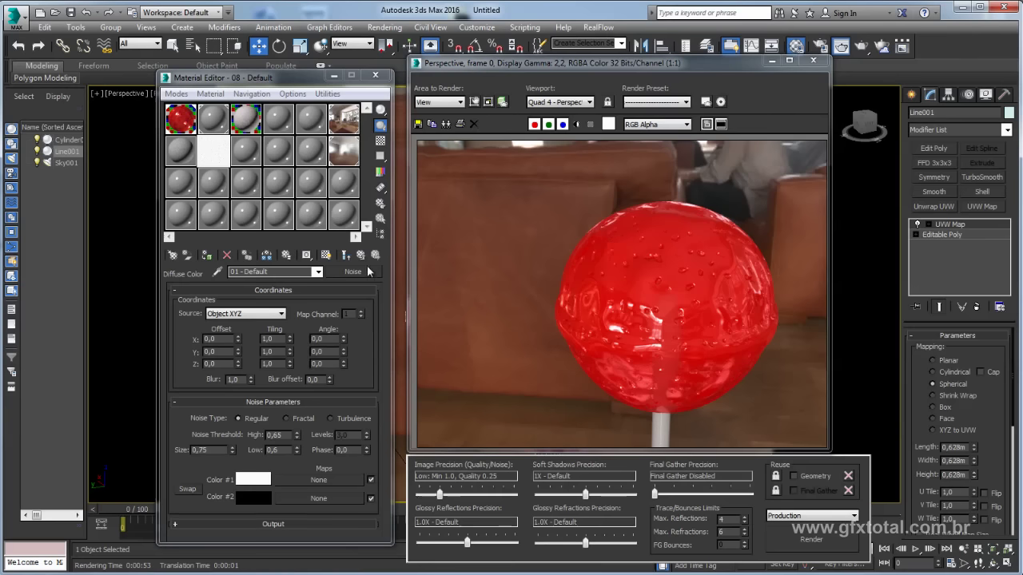
click(346, 255)
scroll(246, 288, down, 5)
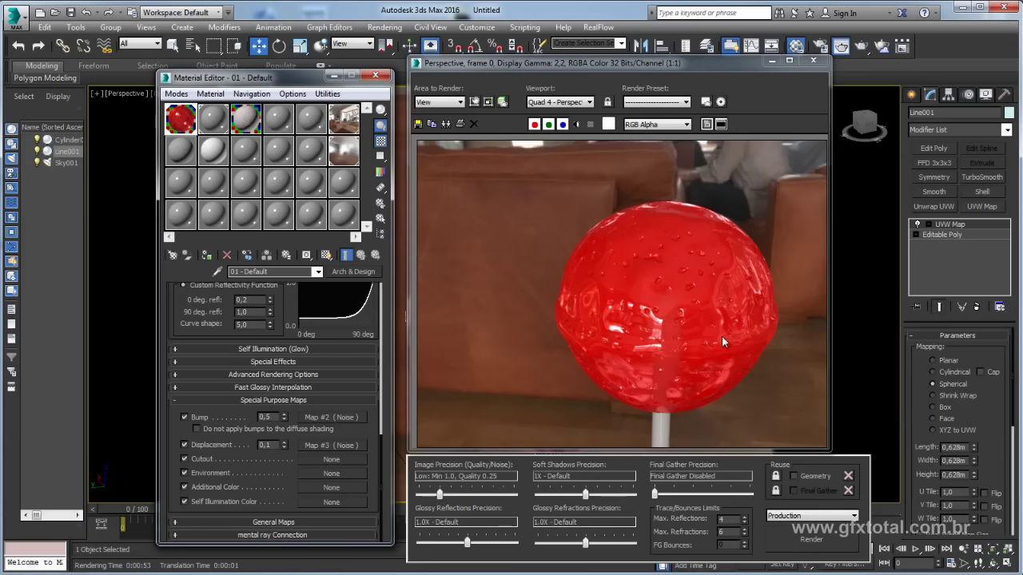
Open the displacement noise Map #3 in an enlarged preview and test a noise size of 25.
click(326, 445)
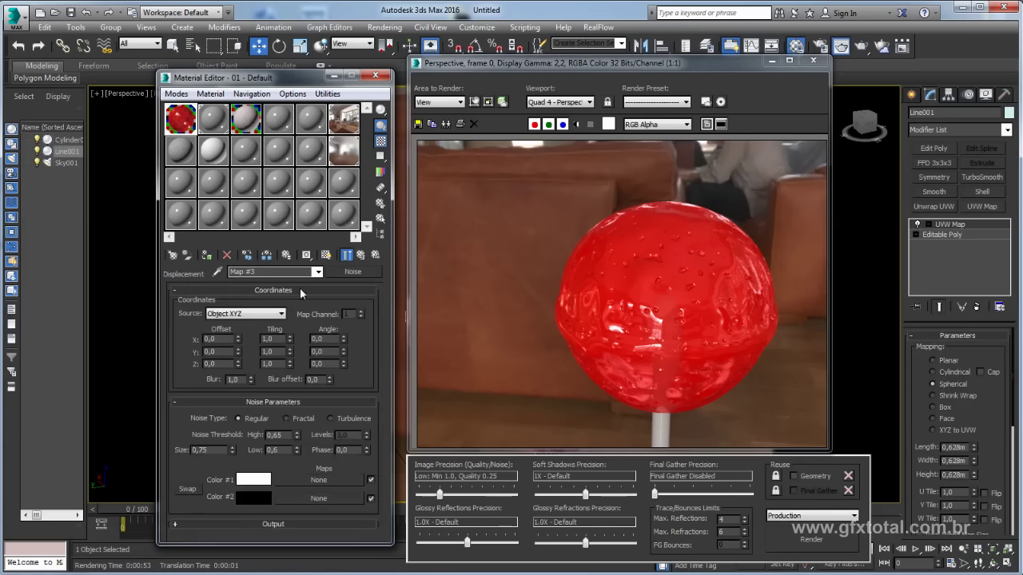
click(348, 256)
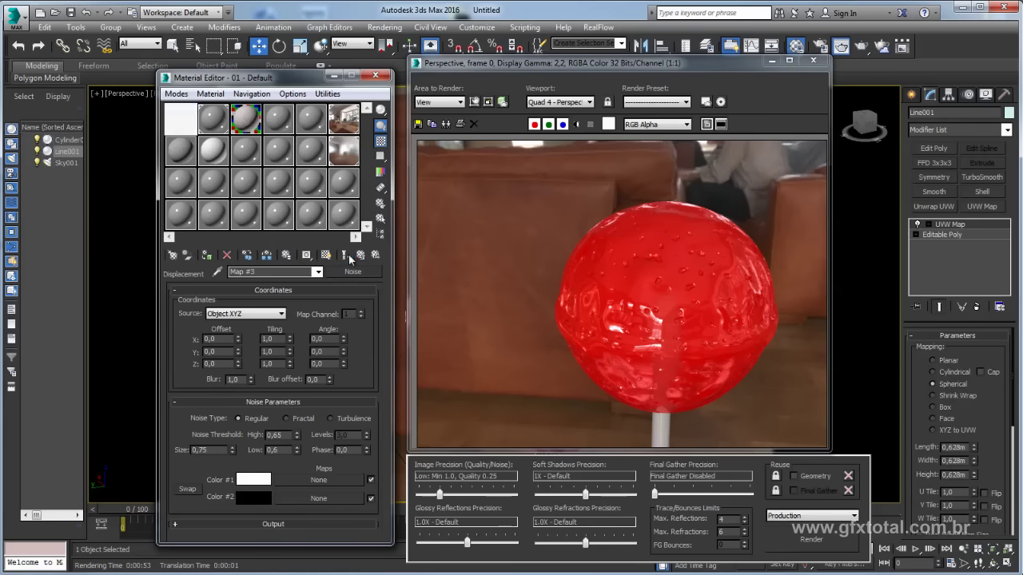
double_click(186, 126)
click(222, 450)
text(2)
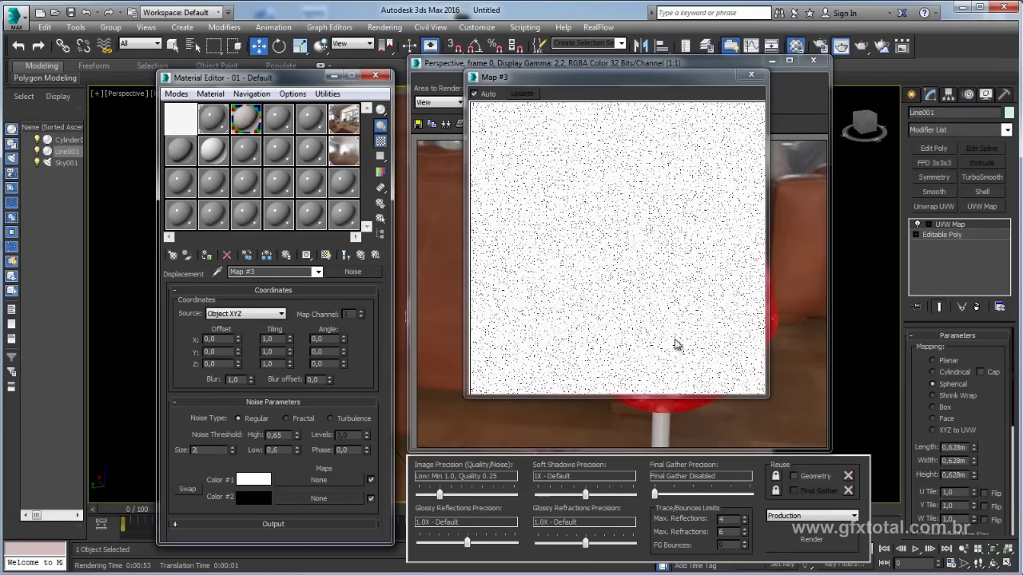
text(5)
key(Return)
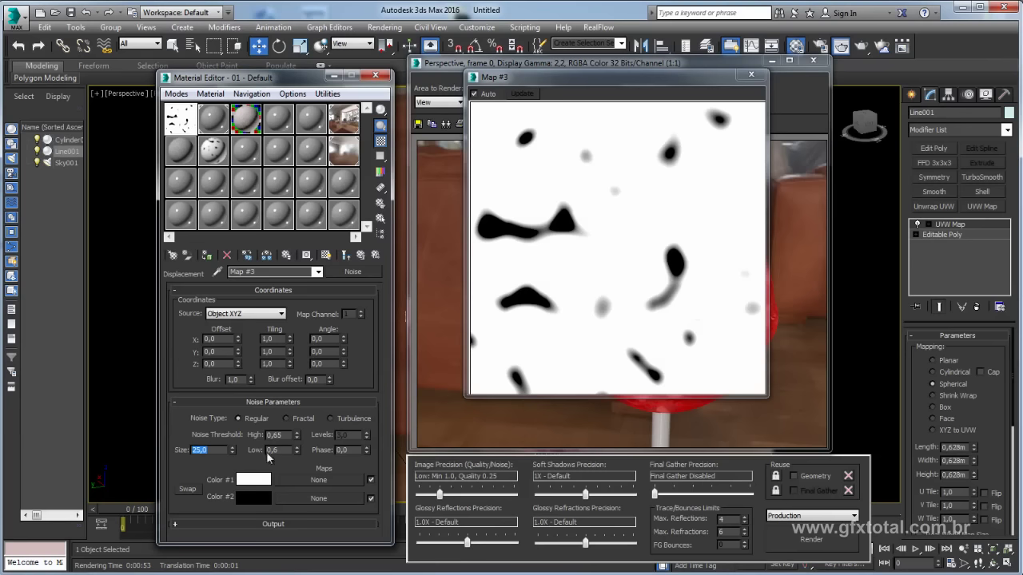
Raise the noise High threshold to 0,68, restore size 0,75, and re-render the red lollipop.
click(297, 433)
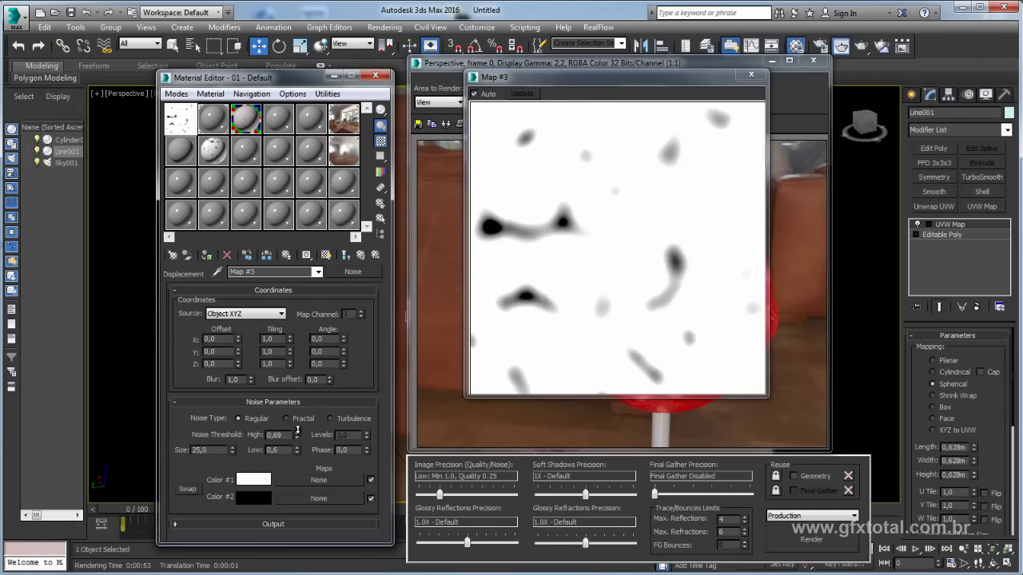
click(296, 434)
click(296, 433)
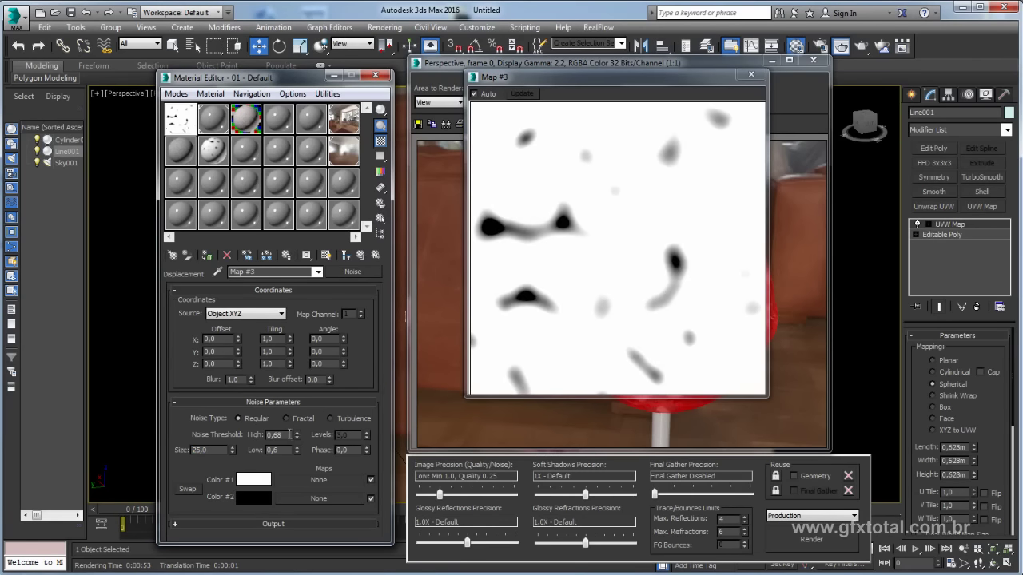
key(Tab)
key(Tab)
text(0,75)
key(Return)
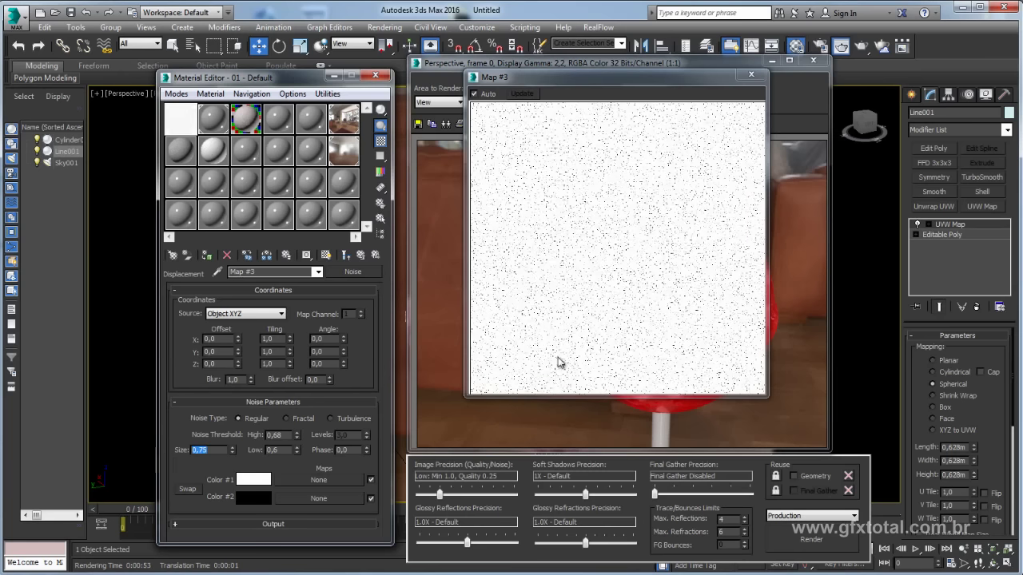
click(752, 74)
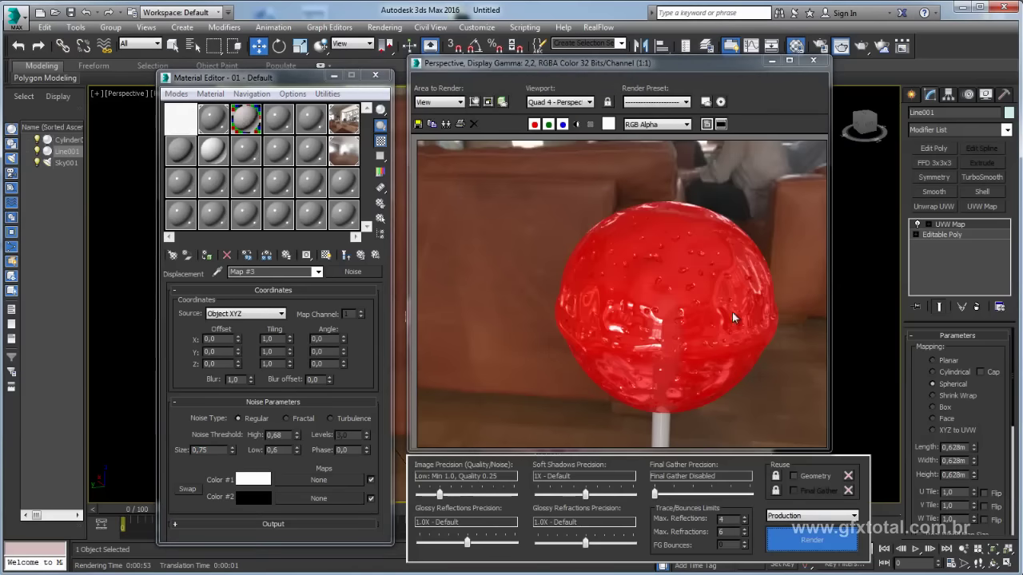
key(shift+q)
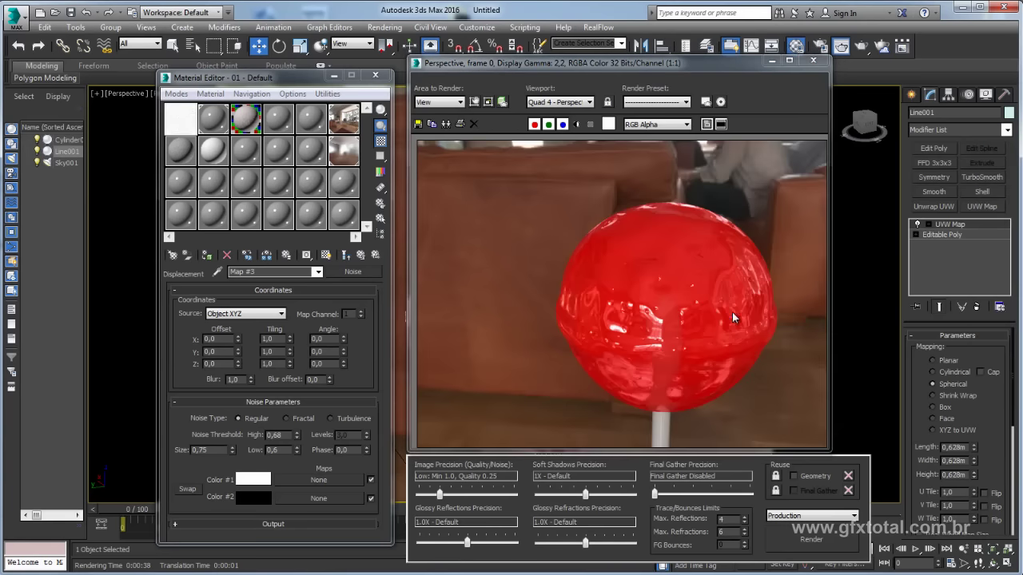
Select the lollipop stick and make the 02 - Default material's diffuse colour pure white.
click(813, 63)
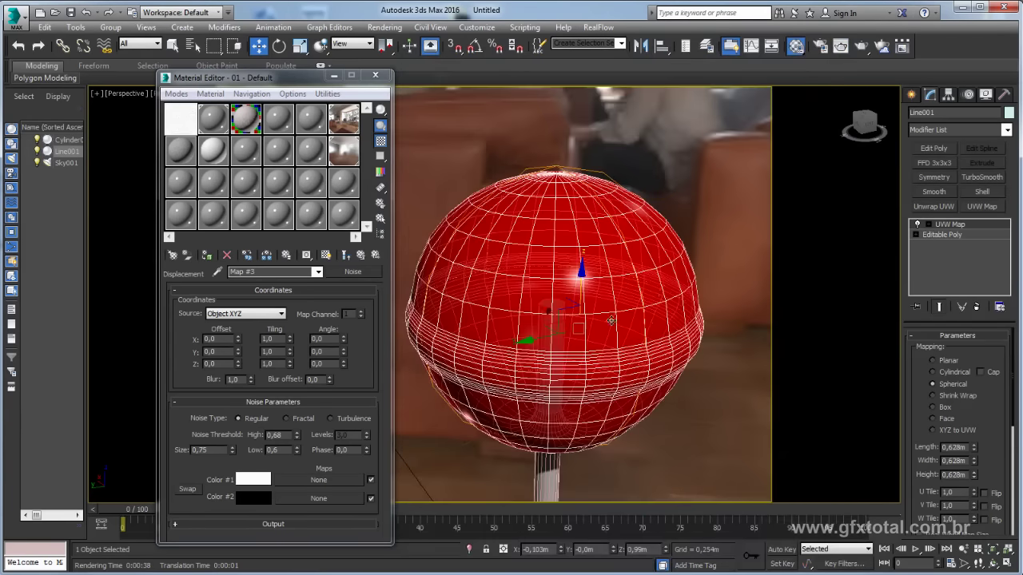
scroll(679, 306, down, 3)
scroll(679, 305, down, 3)
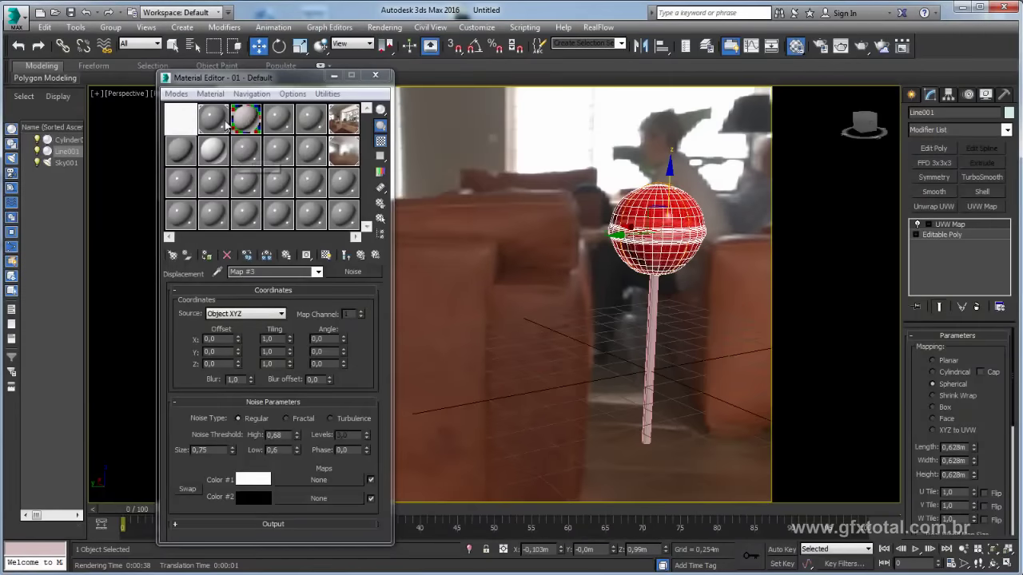
click(209, 120)
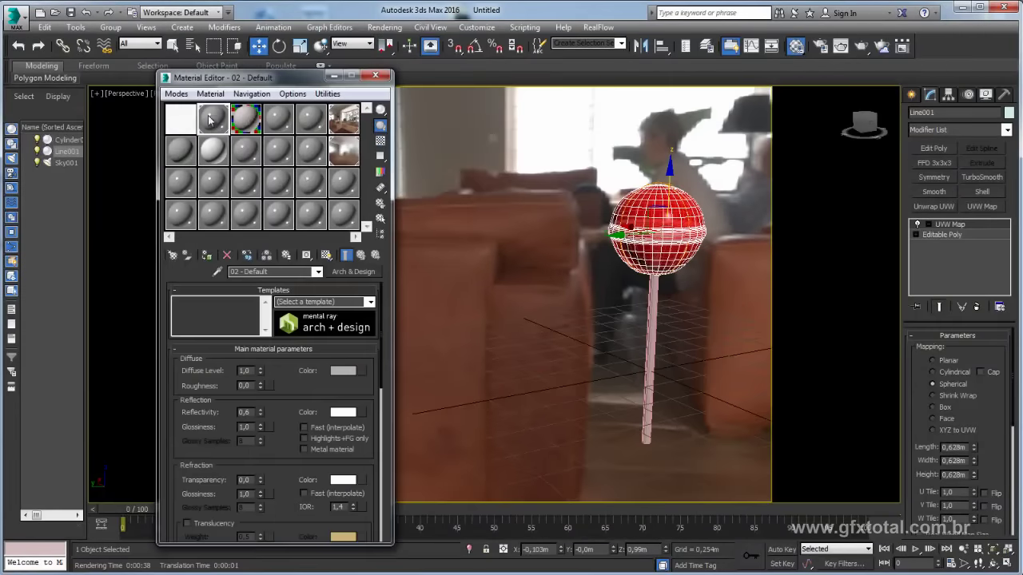
click(652, 326)
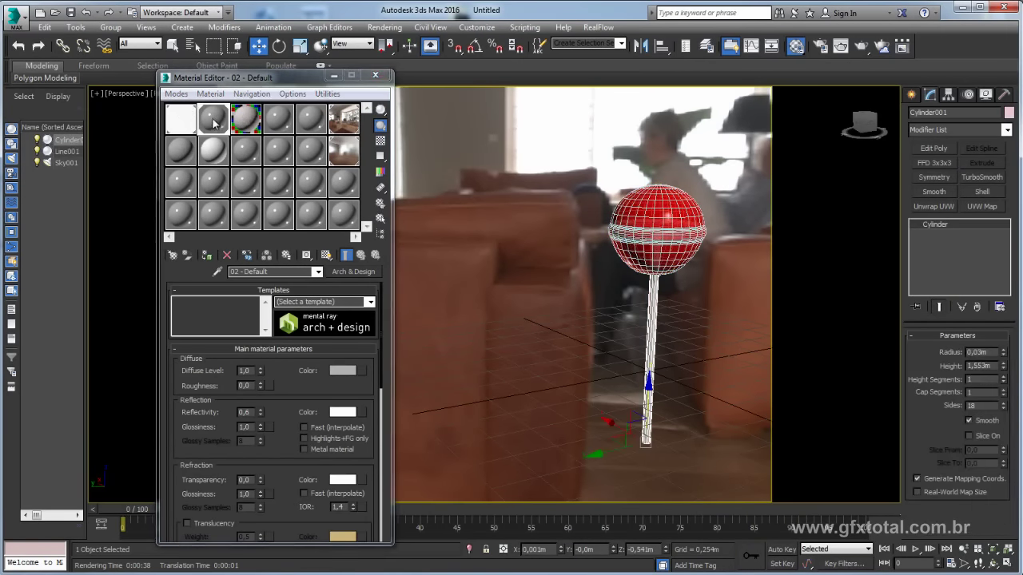
click(351, 374)
drag(467, 156, 496, 156)
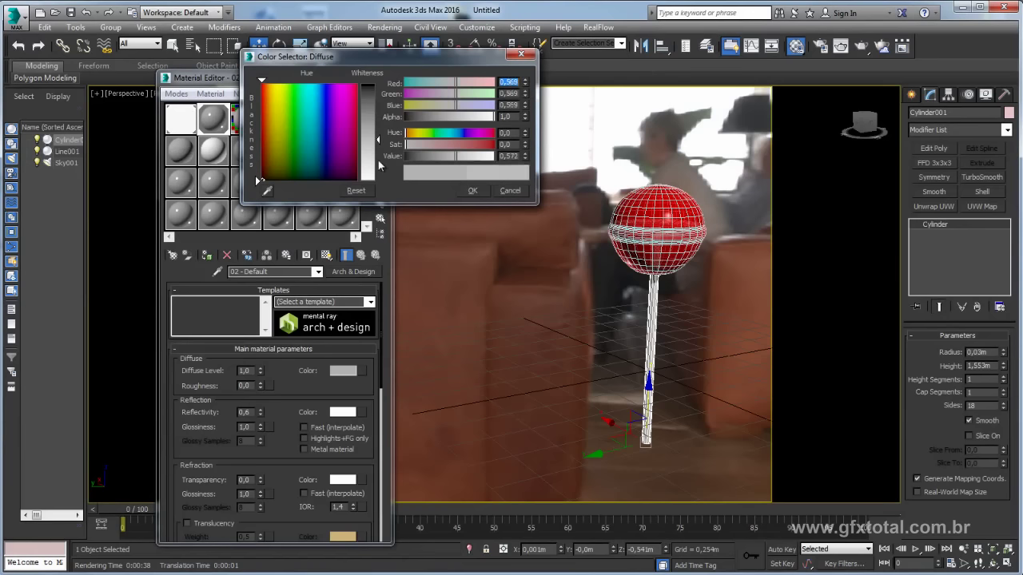
key(Return)
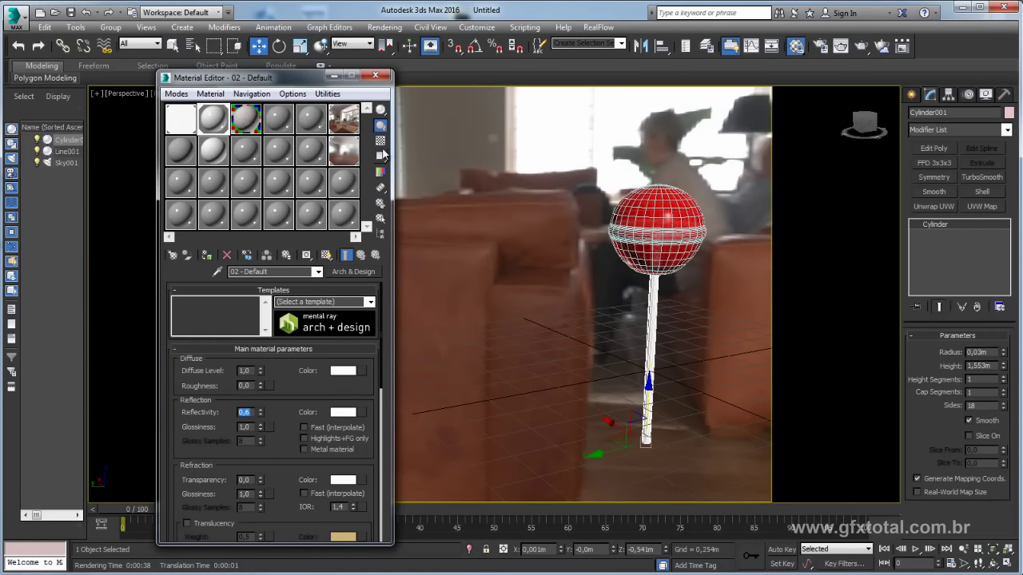
Show the checker background and set reflection glossiness 0.75, 32 glossy samples, fast interpolation.
click(381, 140)
double_click(216, 119)
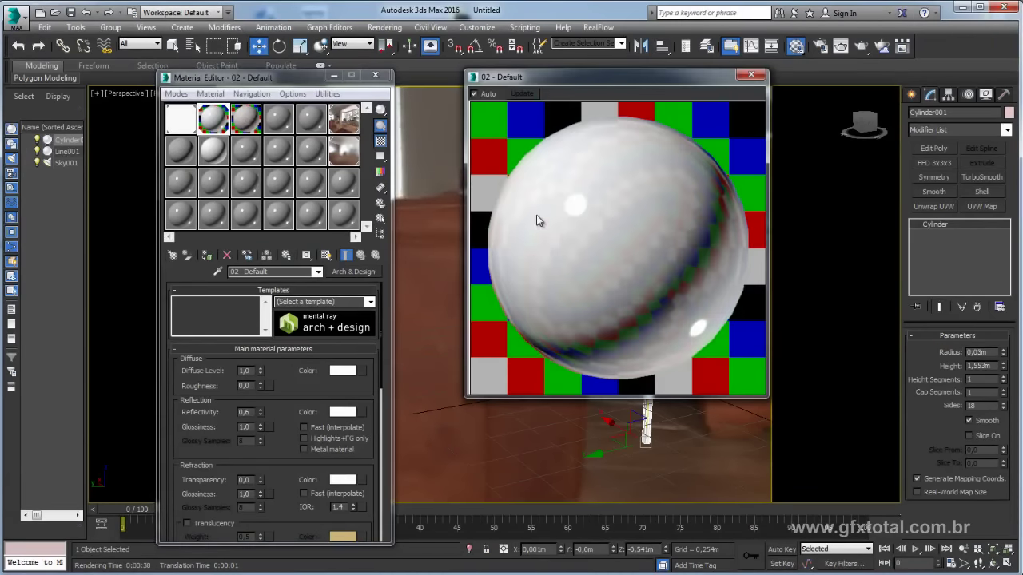
double_click(248, 427)
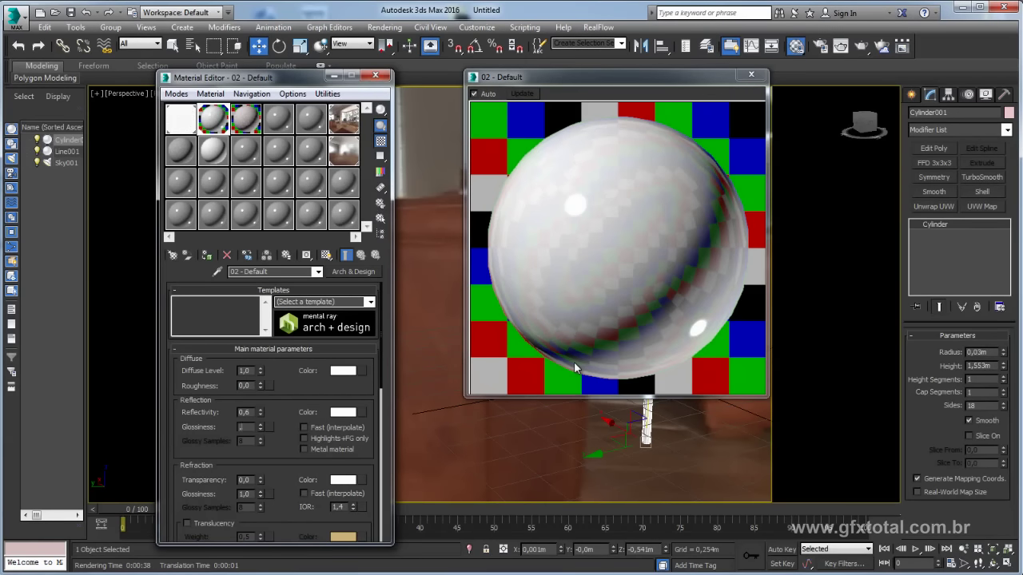
text(,75)
key(Return)
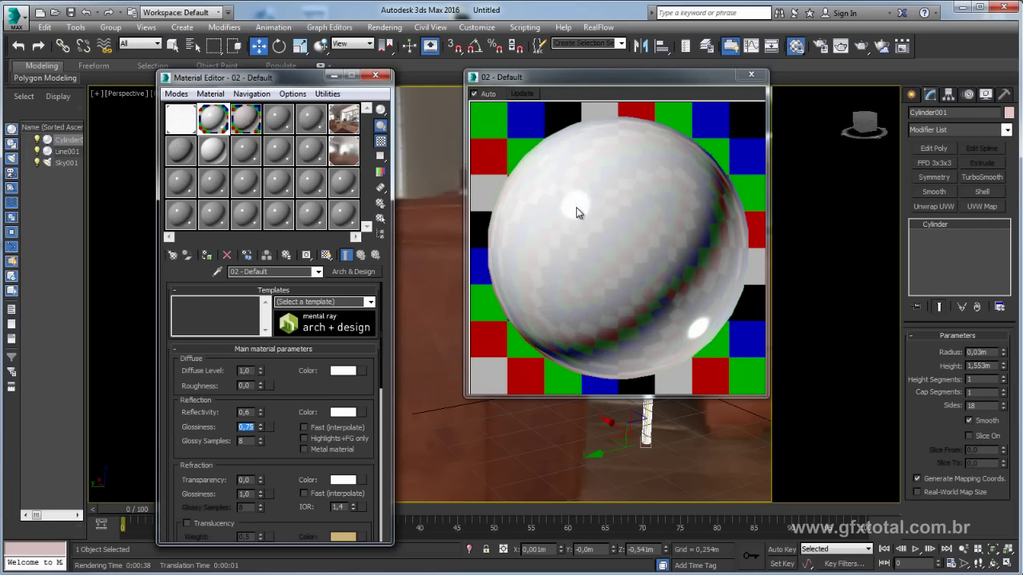
double_click(249, 440)
text(32)
click(304, 428)
click(751, 75)
Select both lollipop parts and bring the view closer to the lollipop.
scroll(640, 239, up, 3)
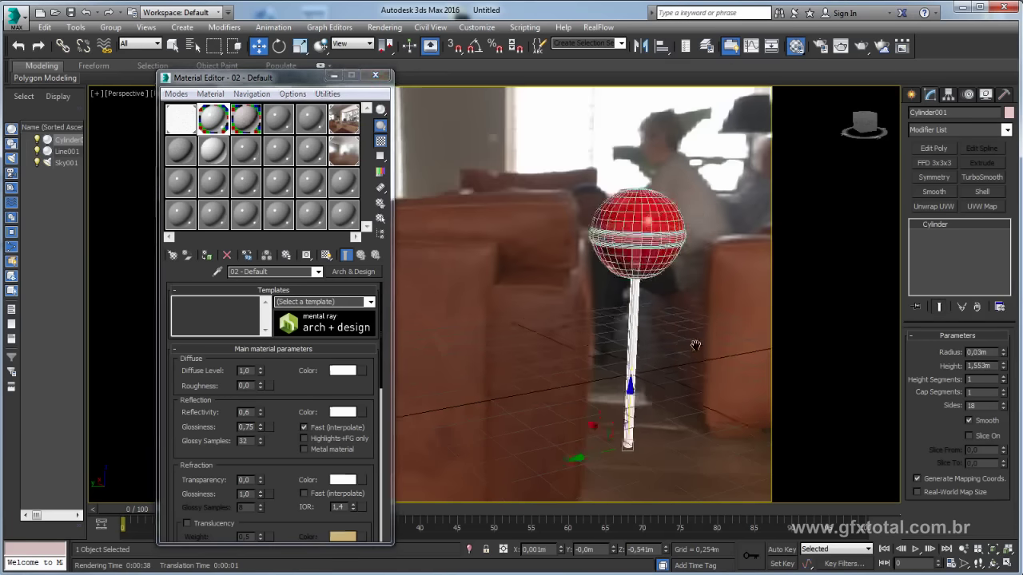
mouse_move(724, 322)
middle_down()
mouse_move(621, 362)
mouse_move(617, 341)
middle_up()
key(ctrl+a)
mouse_move(494, 385)
alt+middle_down()
mouse_move(547, 362)
mouse_move(480, 245)
alt+middle_up()
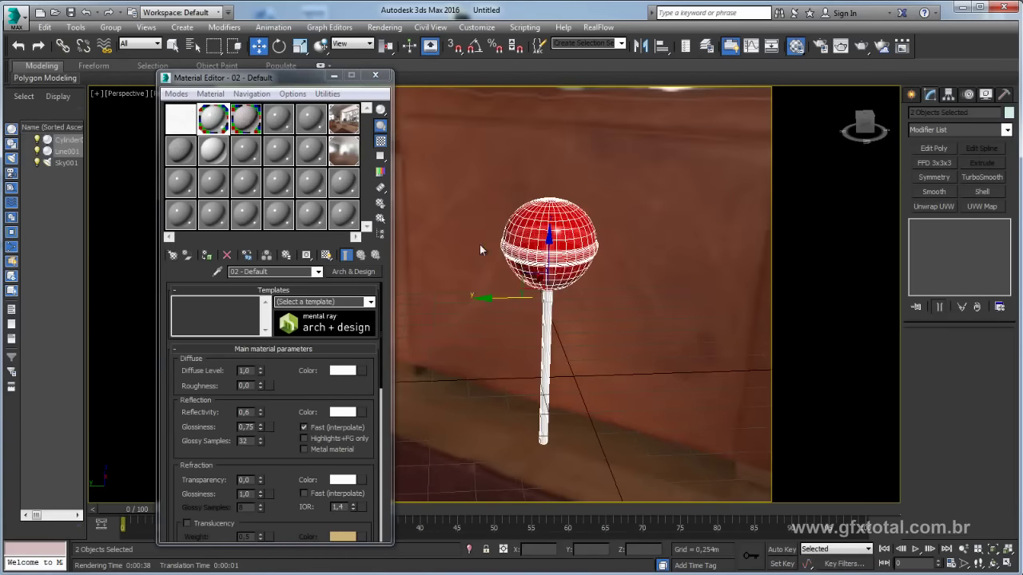
Run Clean MultiMaterial to check for unused sub-materials and dismiss the results.
click(324, 95)
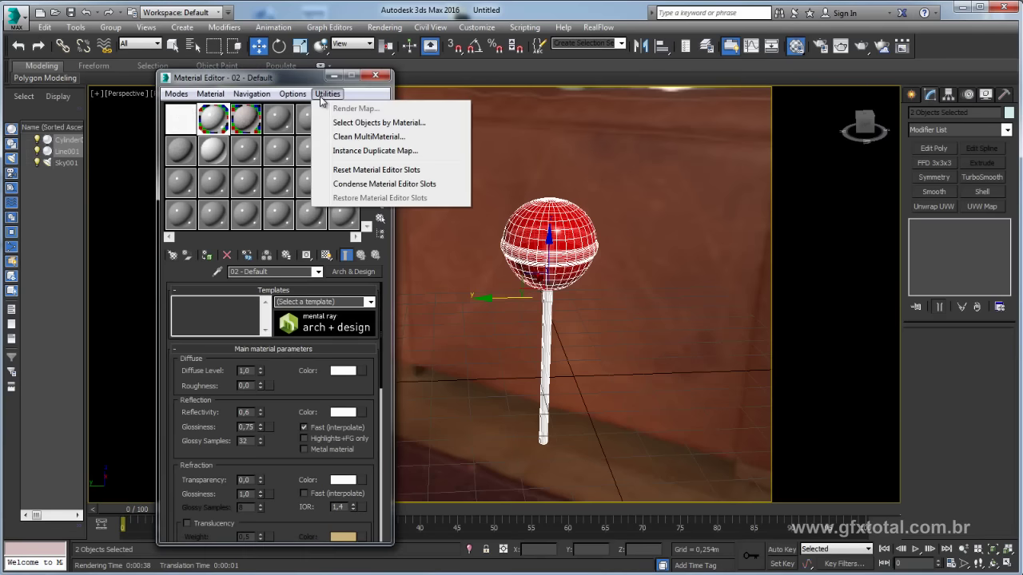
click(360, 136)
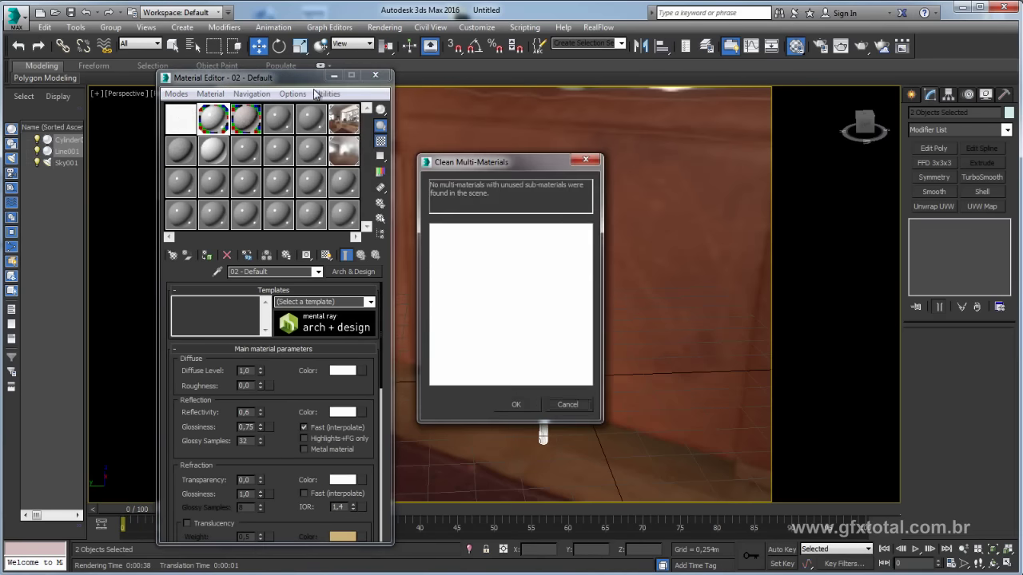
click(568, 404)
Reset the Material Editor sample slots and Shift-drag a copy of the lollipop beside it.
click(327, 94)
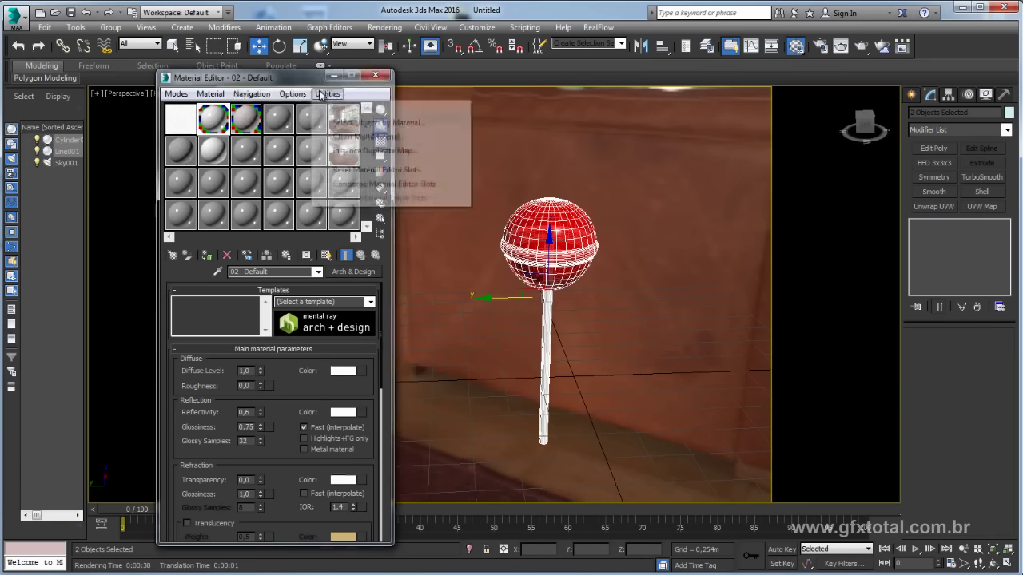
click(375, 169)
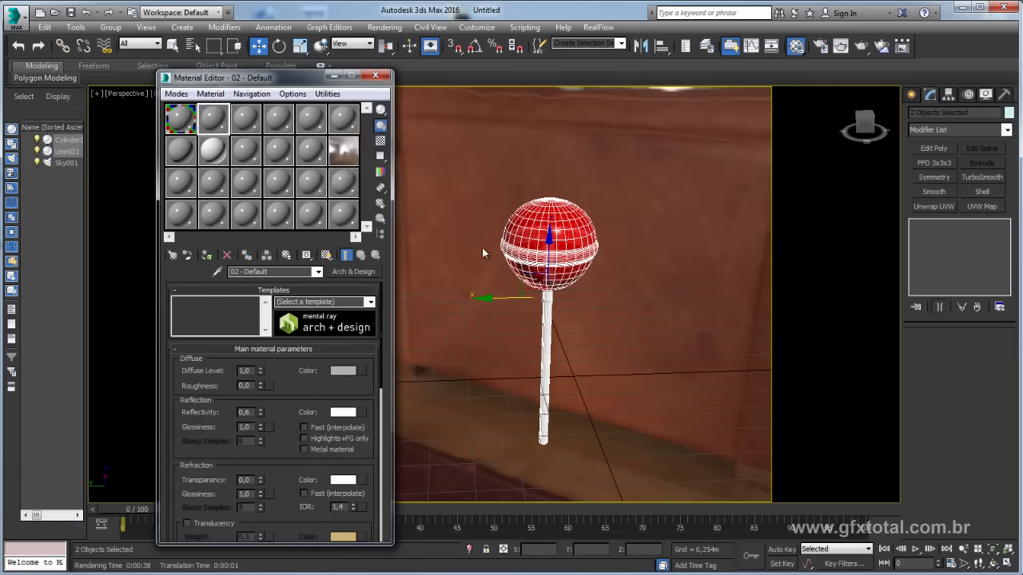
mouse_move(559, 240)
alt+middle_down()
mouse_move(613, 244)
mouse_move(546, 260)
alt+middle_up()
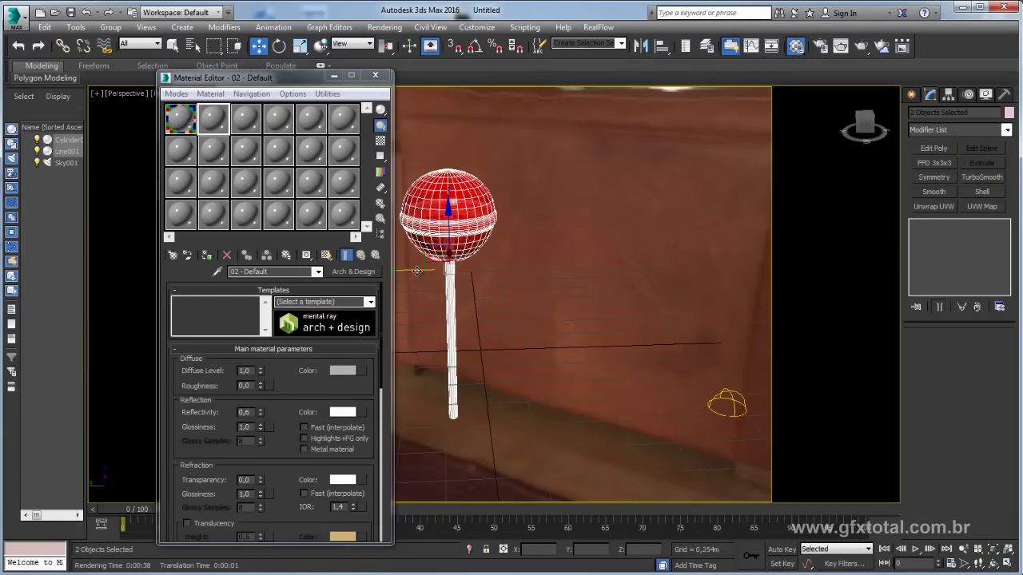
shift+drag(406, 274, 565, 278)
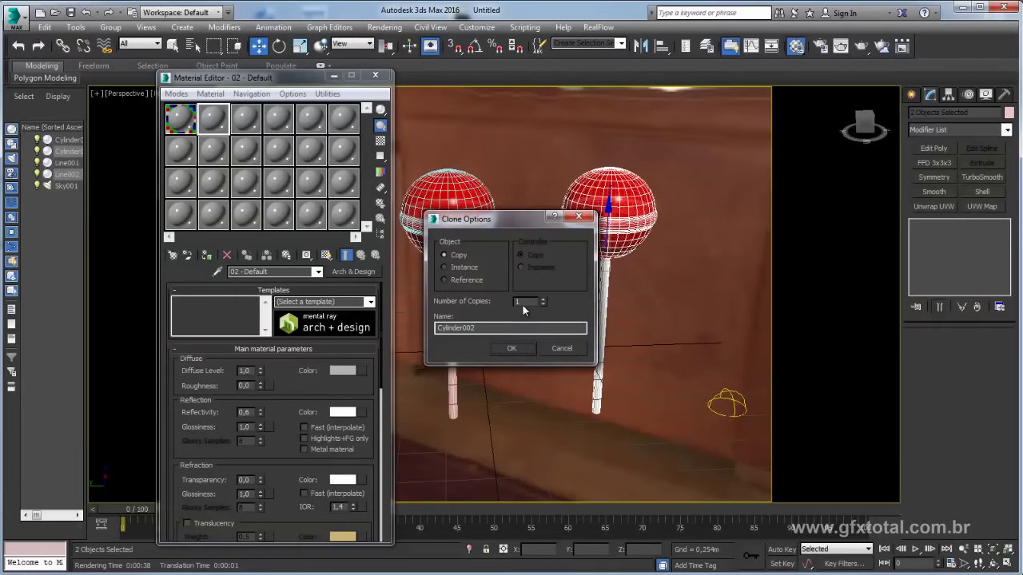
Confirm the Cylinder002 copy and load its red candy-head material into a sample slot.
click(512, 349)
key(z)
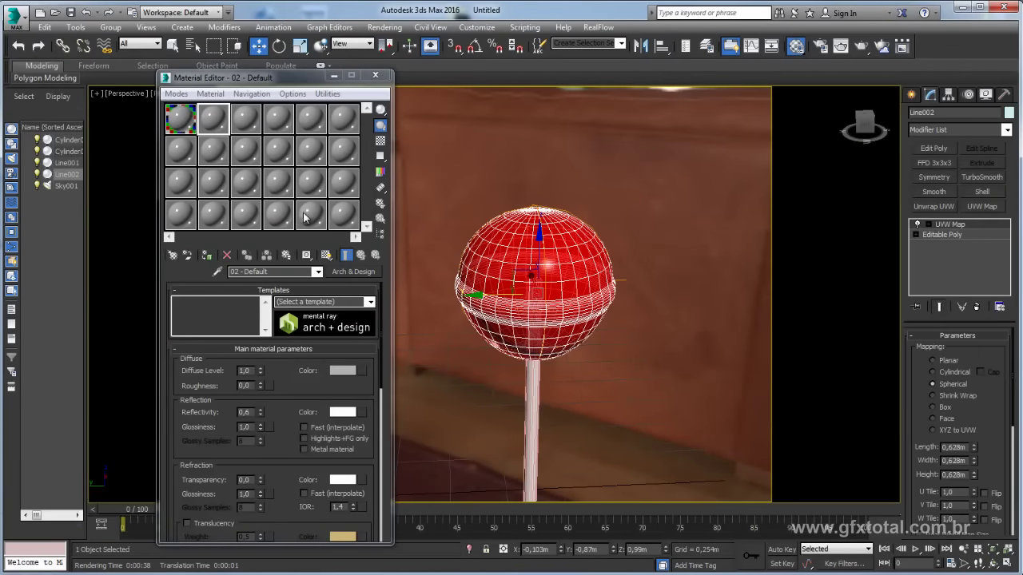
click(216, 272)
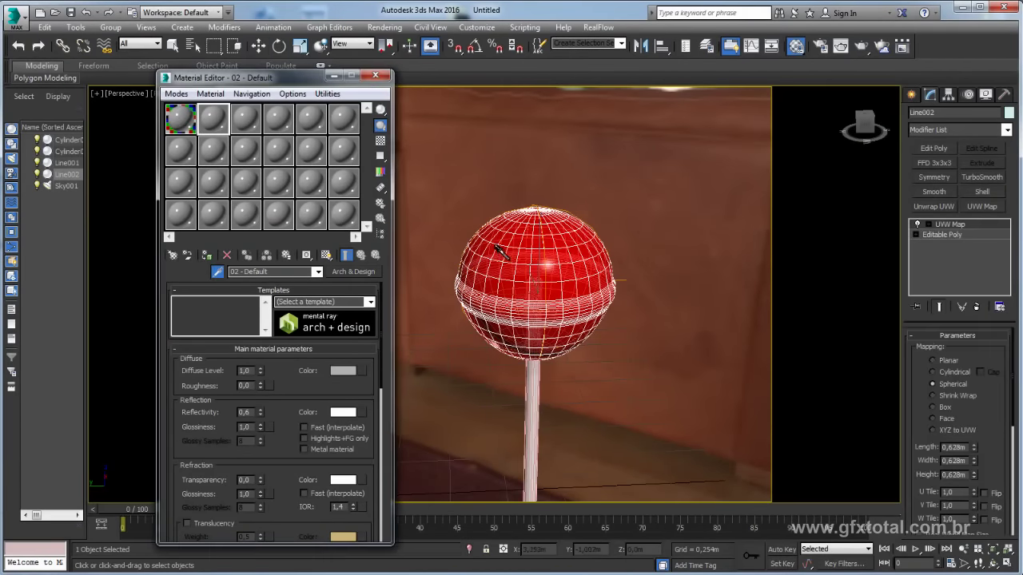
click(499, 250)
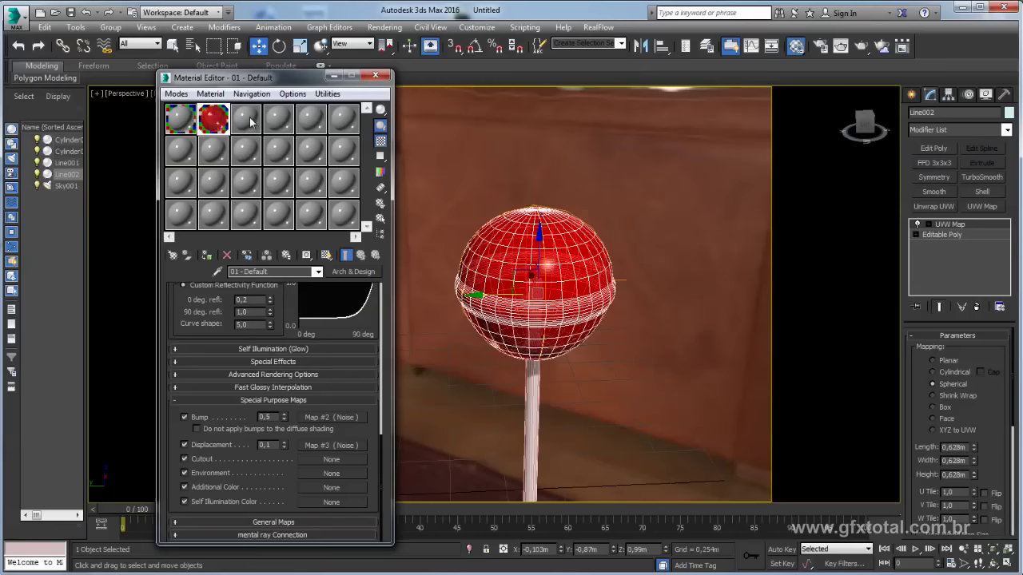
Duplicate the red material into slot 3, rename it 'cor 02', and select slot 09.
drag(214, 119, 250, 120)
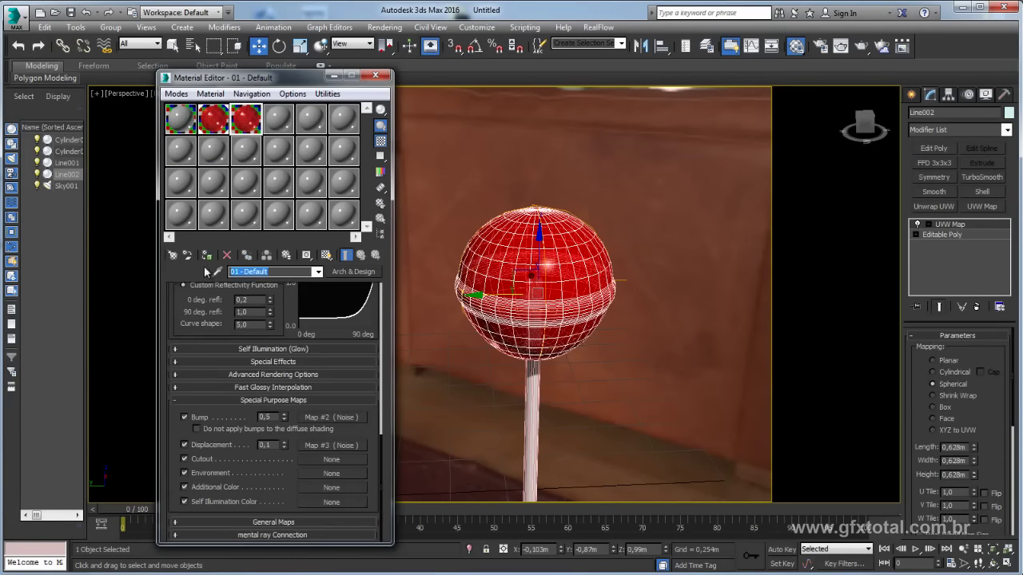
text(cor 02)
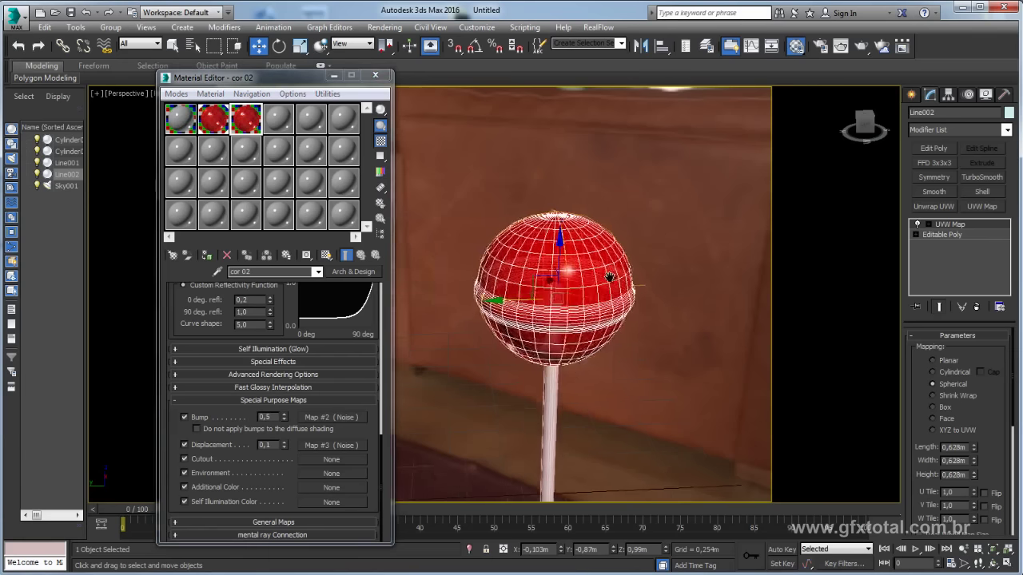
scroll(511, 264, up, 5)
click(247, 150)
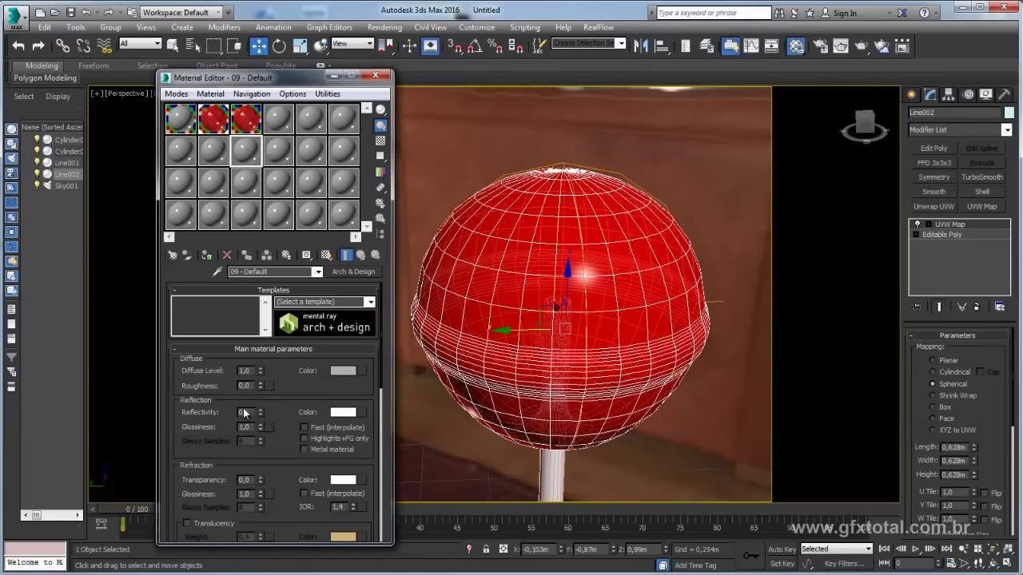
Enlarge material 09's preview and assign a Gradient Ramp map to its Diffuse colour.
double_click(247, 150)
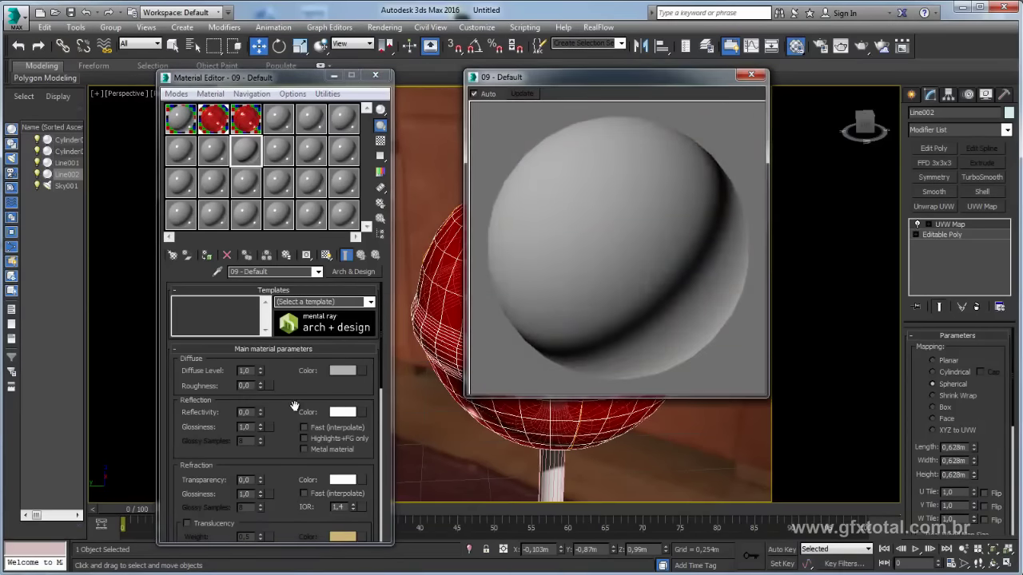
click(358, 367)
scroll(218, 332, down, 1)
scroll(219, 334, down, 2)
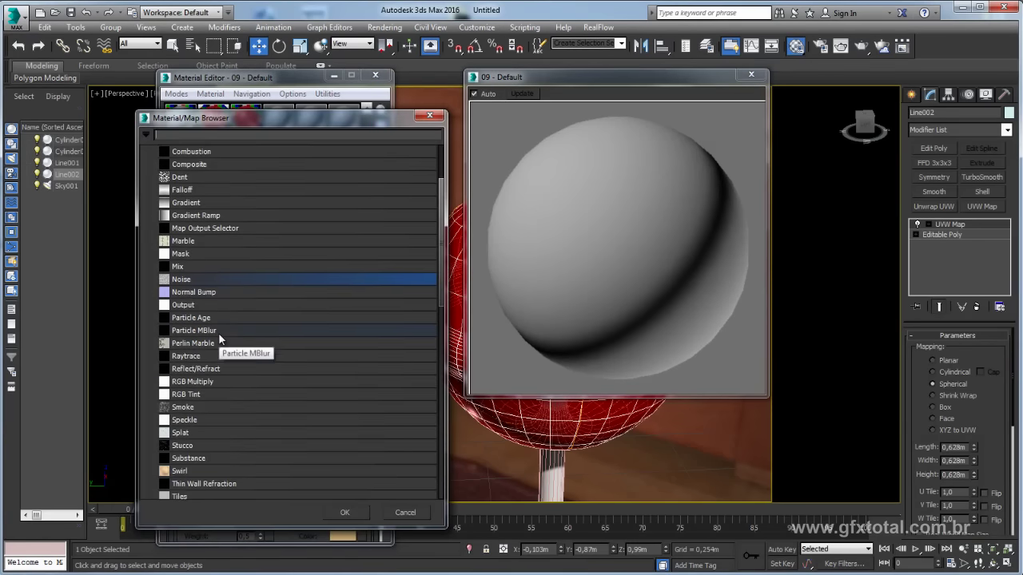
scroll(219, 334, up, 2)
scroll(219, 334, up, 1)
double_click(201, 291)
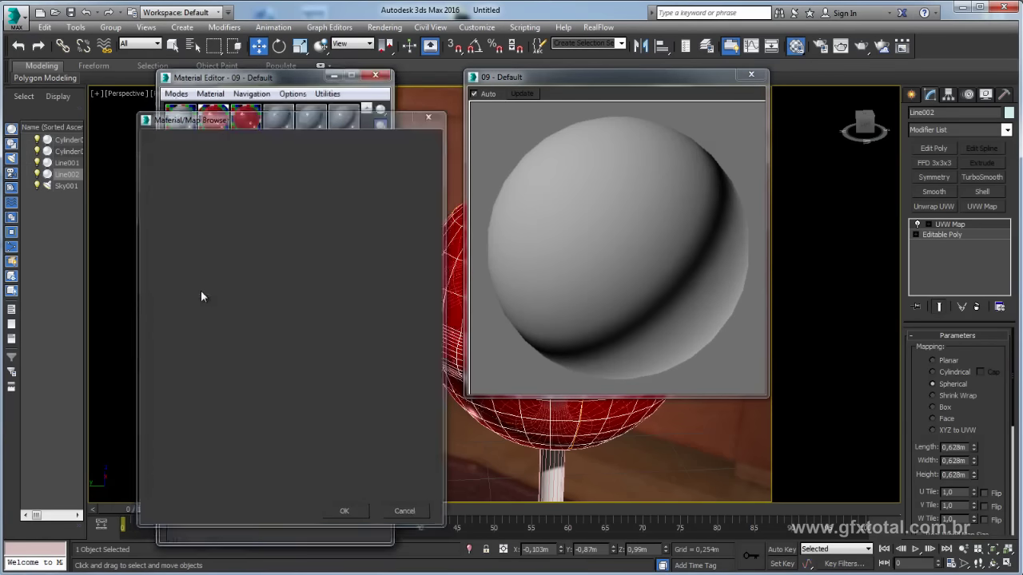
Use Drag Rotate on the Map #4 preview so the sphere shows its light and dark halves.
drag(627, 77, 670, 86)
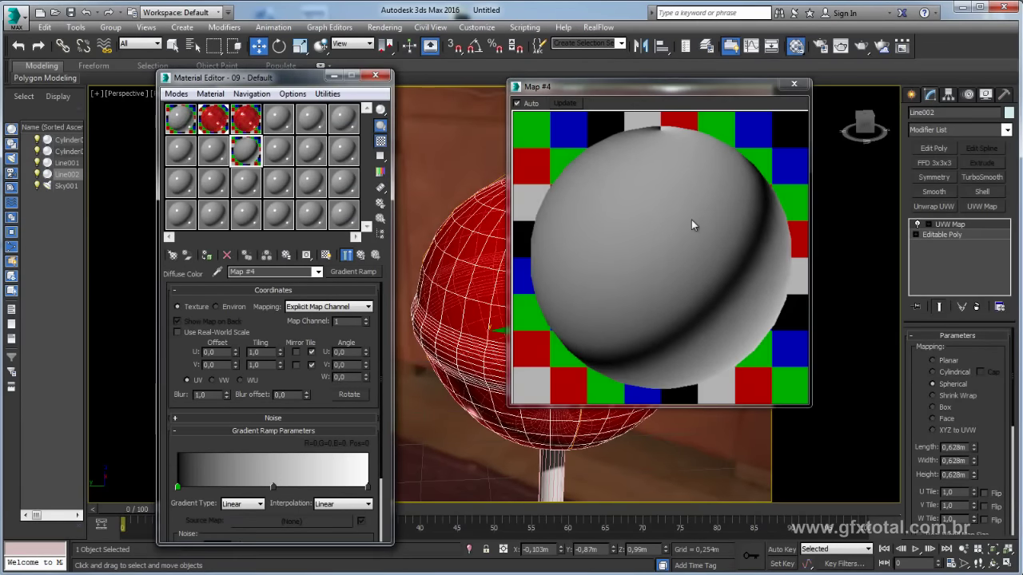
right_click(601, 198)
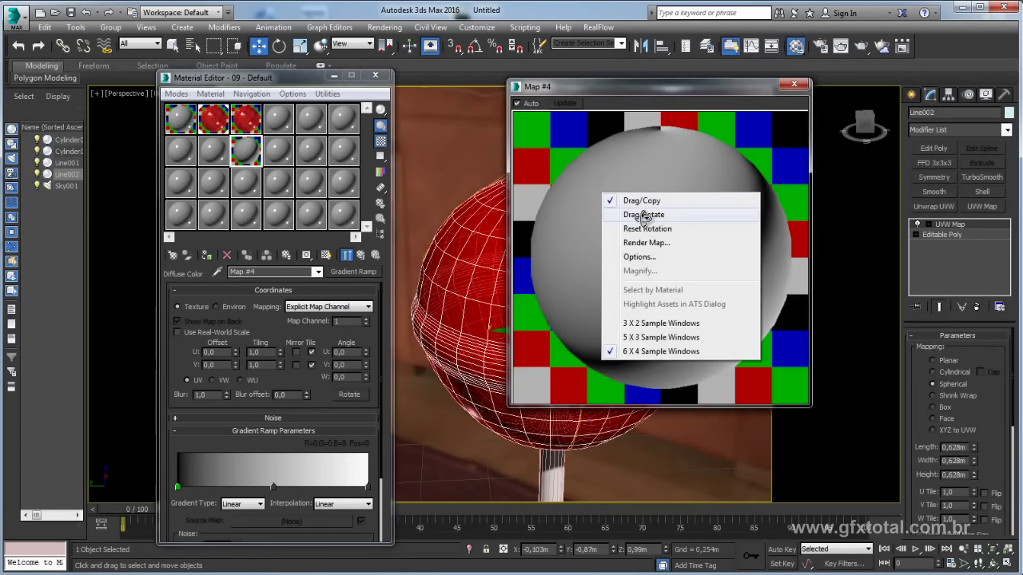
click(646, 216)
drag(631, 233, 628, 221)
mouse_move(678, 259)
mouse_down()
mouse_move(603, 217)
mouse_move(592, 241)
mouse_up()
mouse_move(645, 262)
mouse_down()
mouse_move(589, 226)
mouse_move(623, 214)
mouse_move(644, 231)
mouse_move(669, 171)
mouse_up()
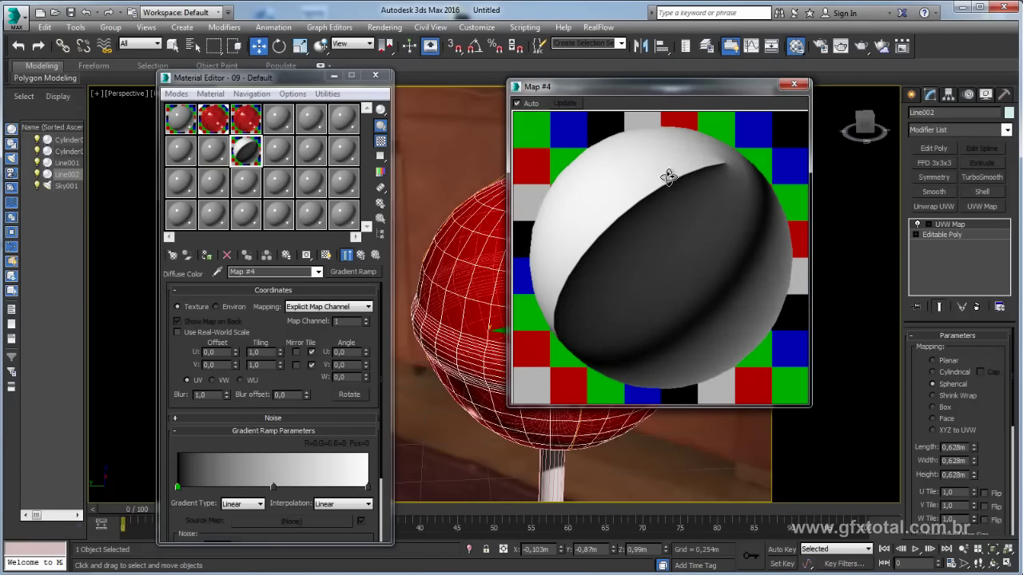
mouse_move(626, 196)
mouse_down()
mouse_move(655, 203)
mouse_move(531, 318)
mouse_up()
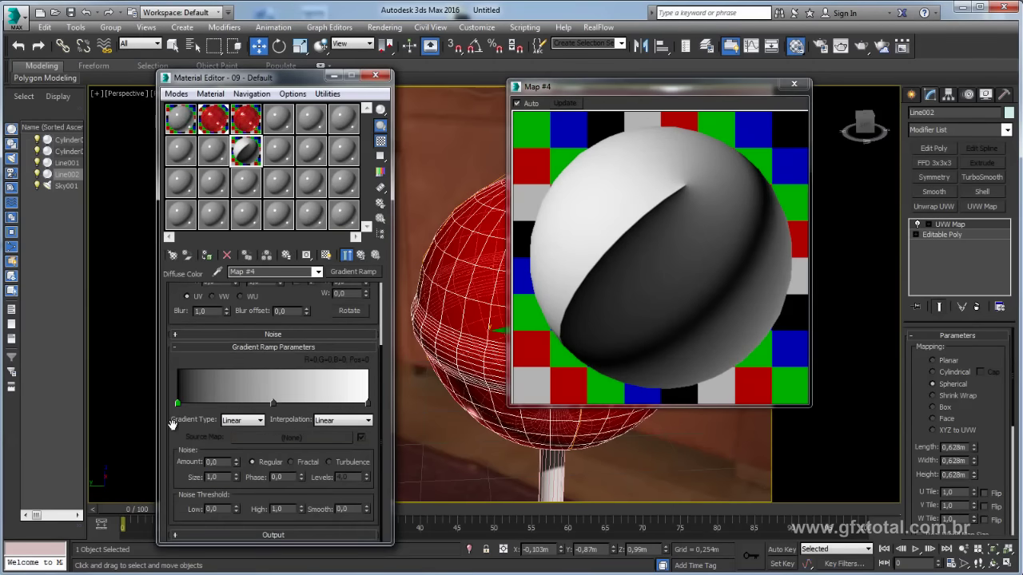
Add gradient flags set alternately black and white, including a black flag at position 82.
click(272, 403)
drag(274, 404, 216, 405)
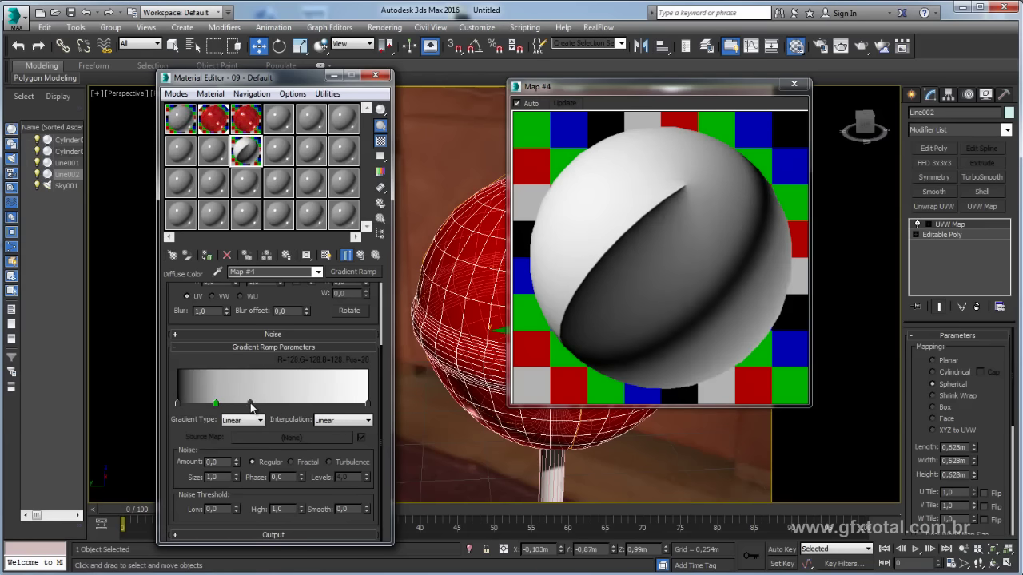
double_click(251, 403)
drag(383, 140, 376, 82)
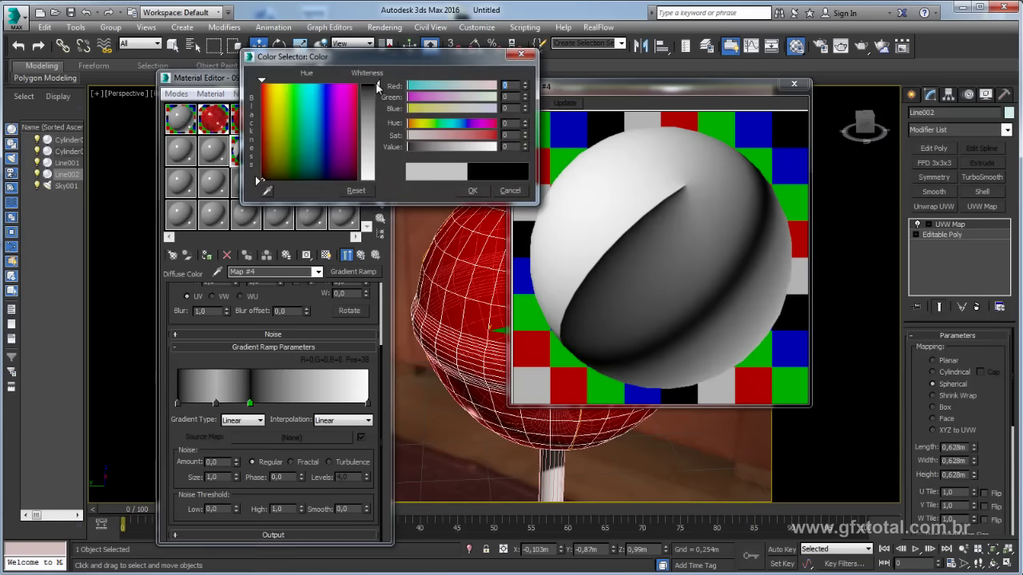
click(472, 190)
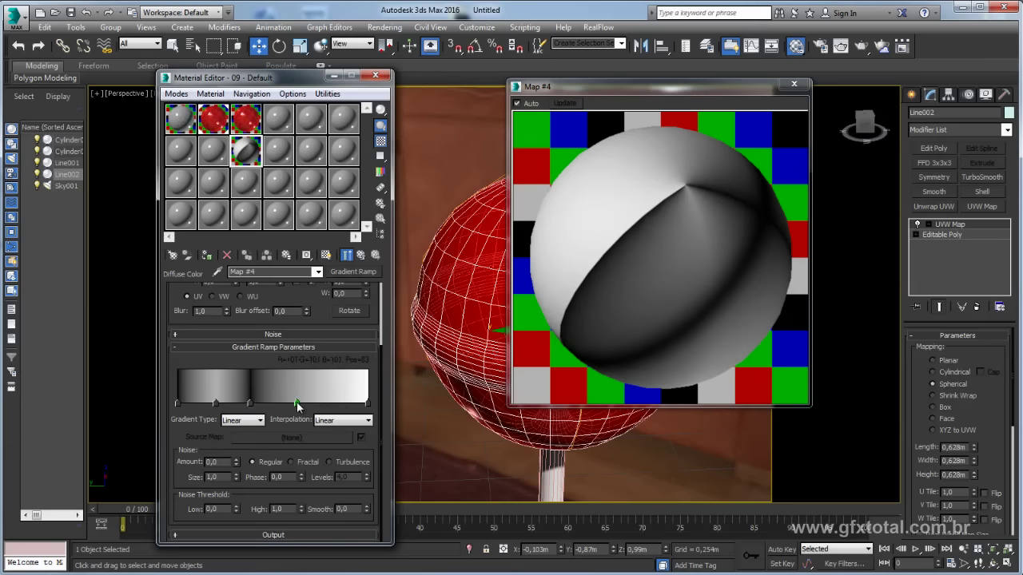
double_click(296, 401)
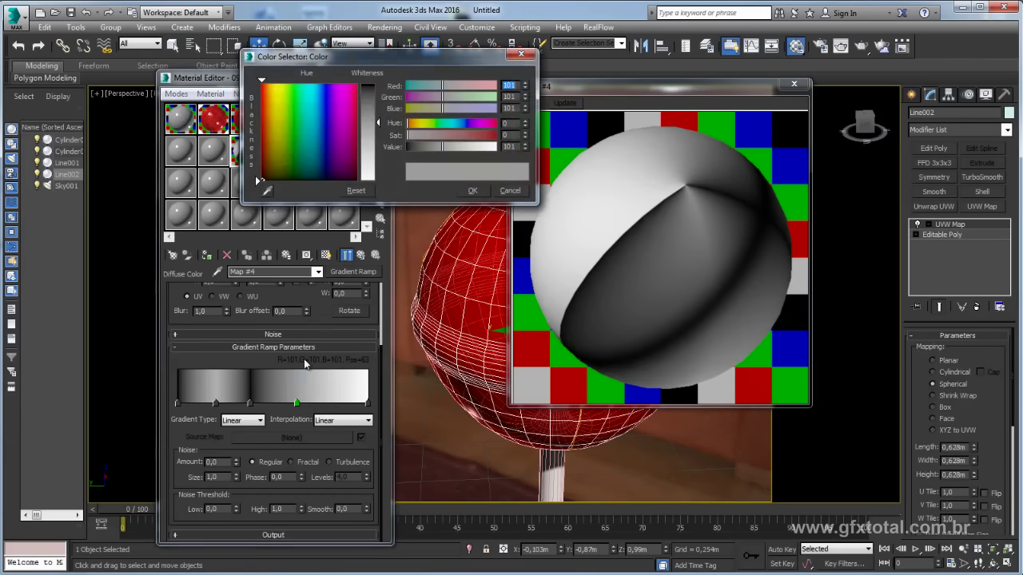
click(472, 190)
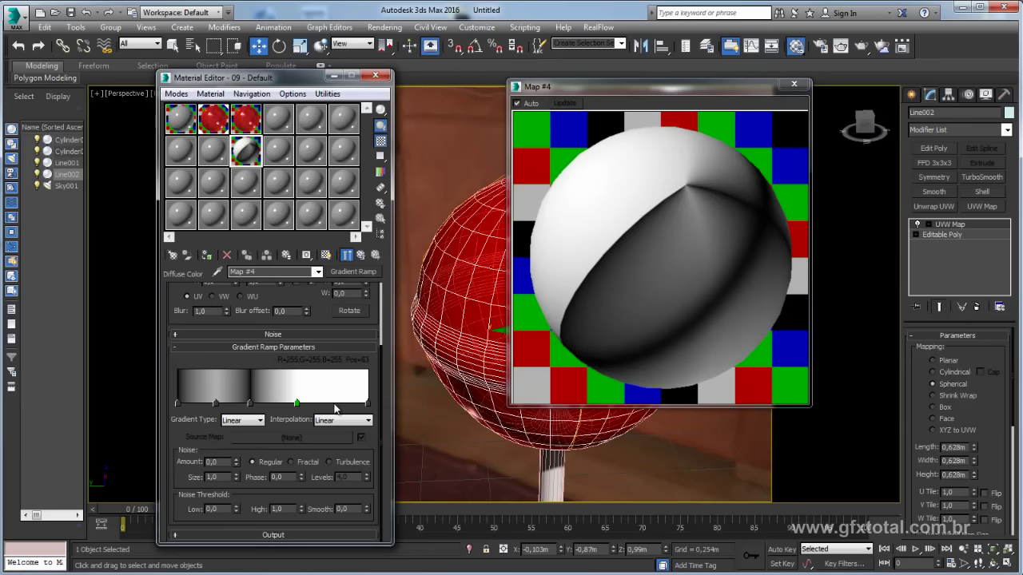
double_click(334, 402)
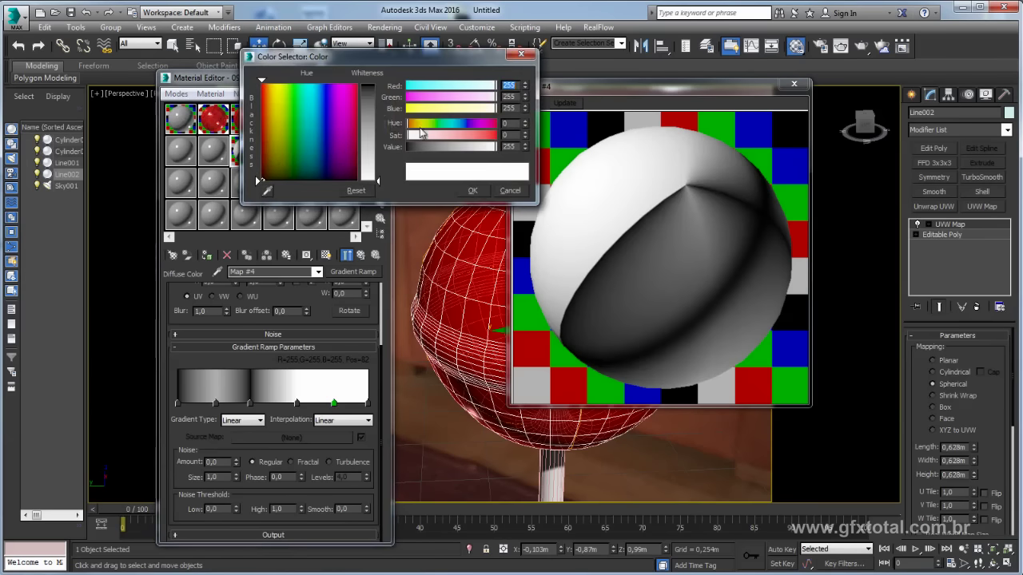
click(414, 146)
click(472, 191)
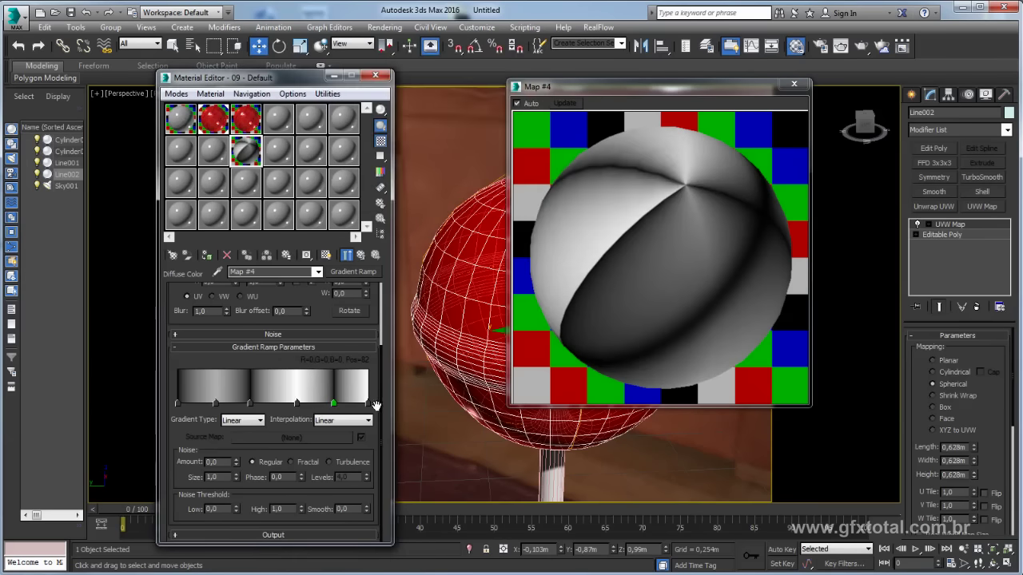
double_click(367, 402)
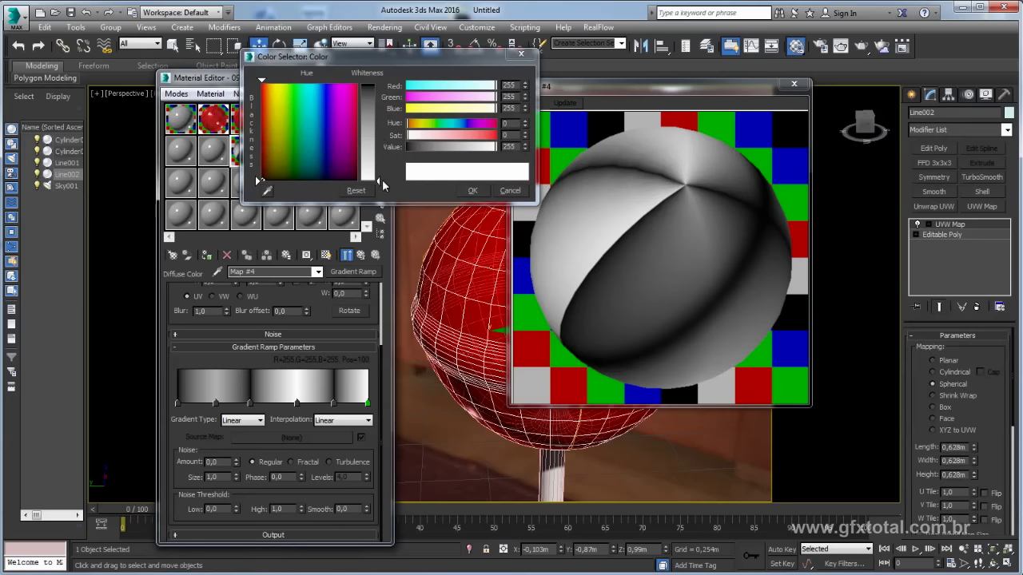
click(472, 190)
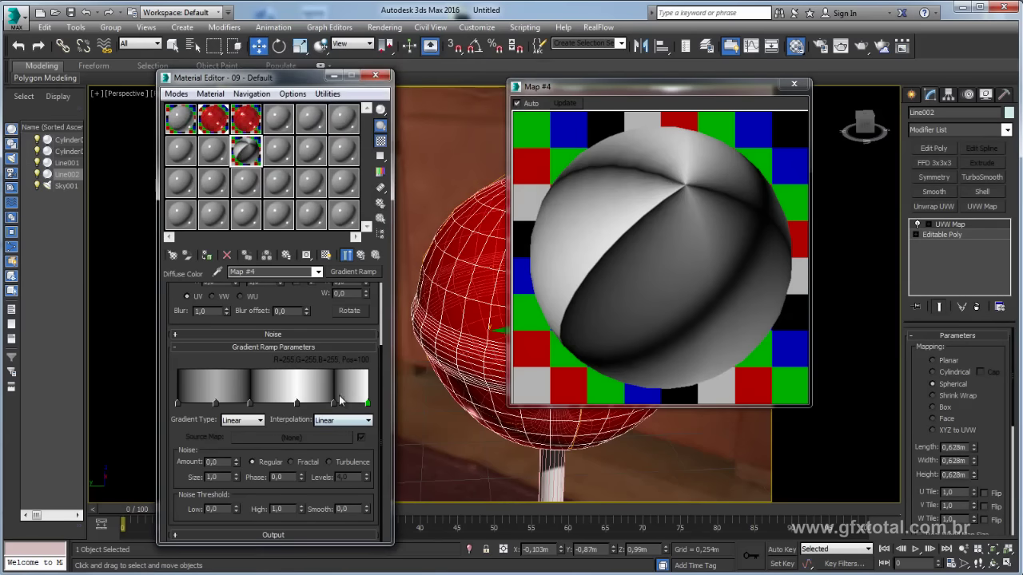
Add white flags near positions 13 and 25 and slide other flags to 49 and 82.
click(202, 402)
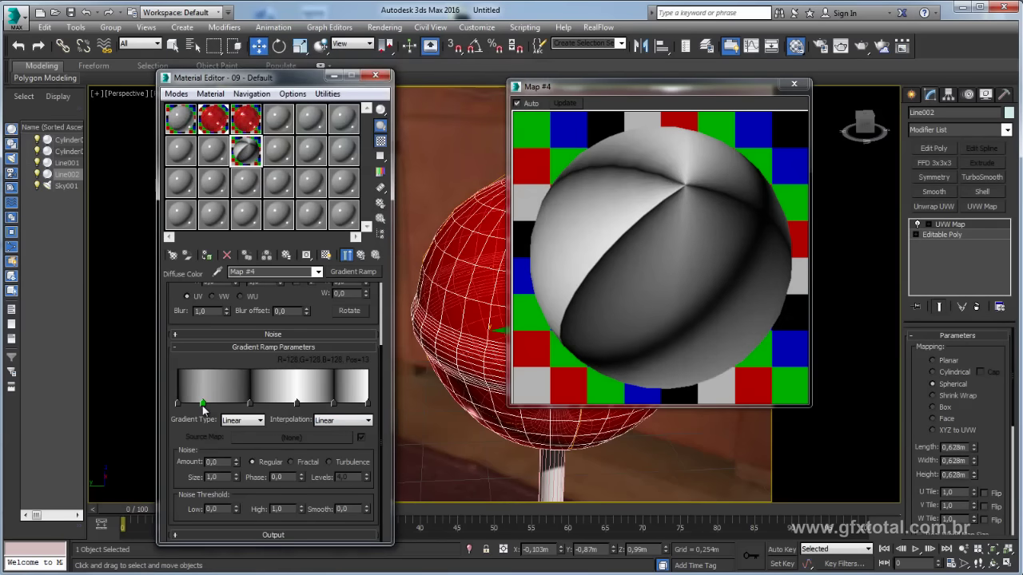
double_click(202, 403)
click(473, 190)
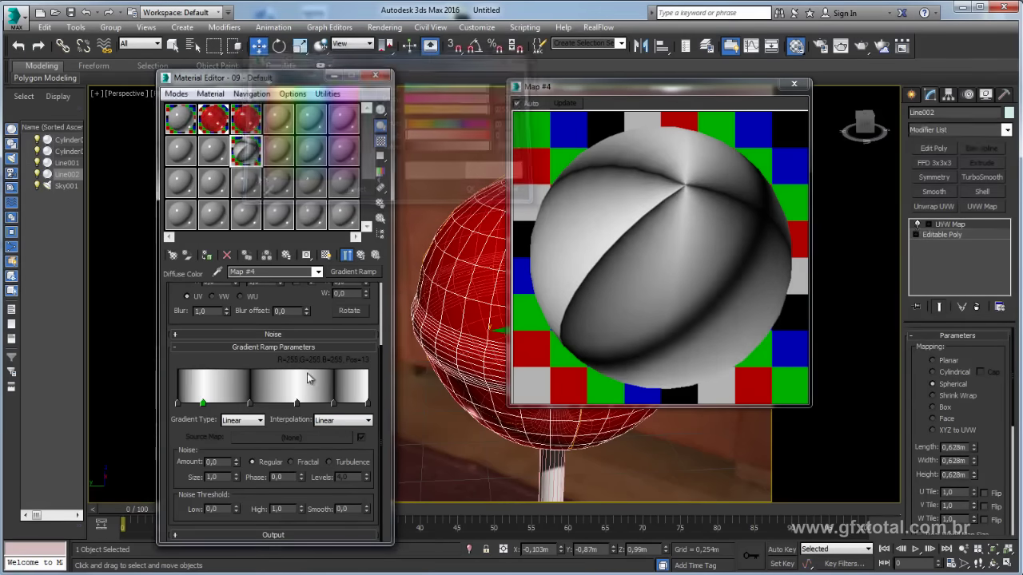
click(225, 403)
drag(226, 403, 232, 403)
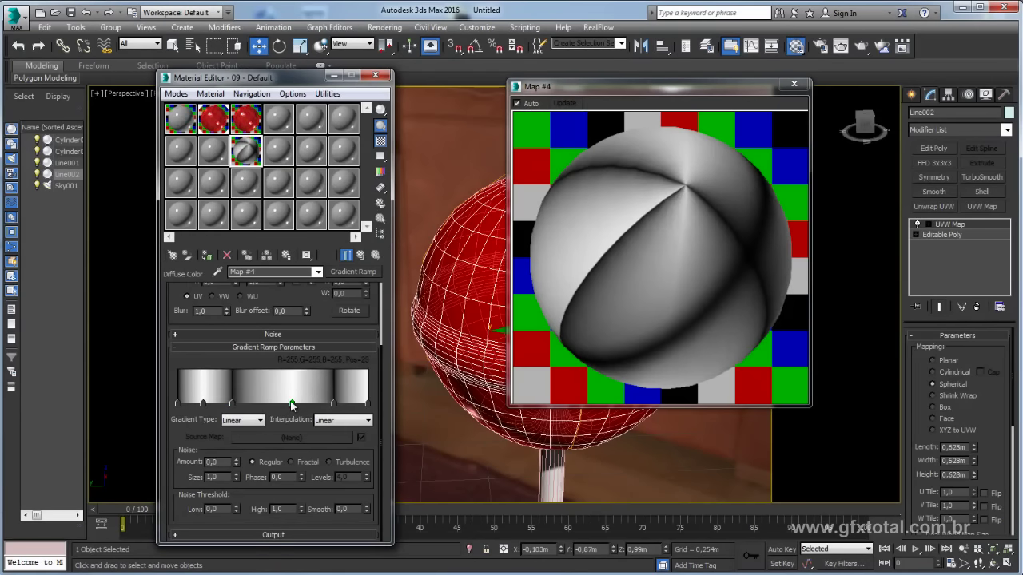
mouse_move(296, 402)
mouse_down()
mouse_move(270, 403)
mouse_move(314, 404)
mouse_up()
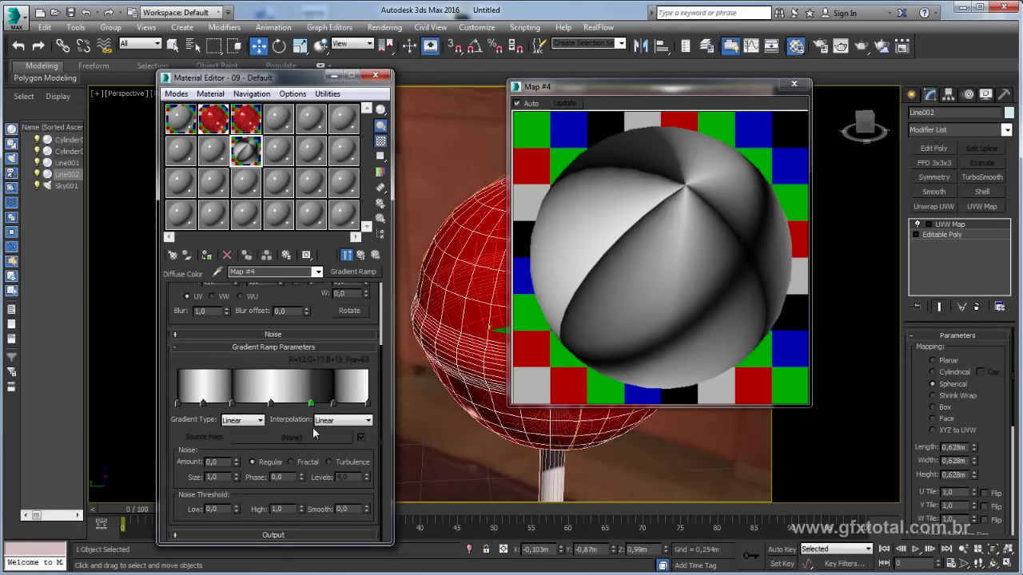
right_click(316, 405)
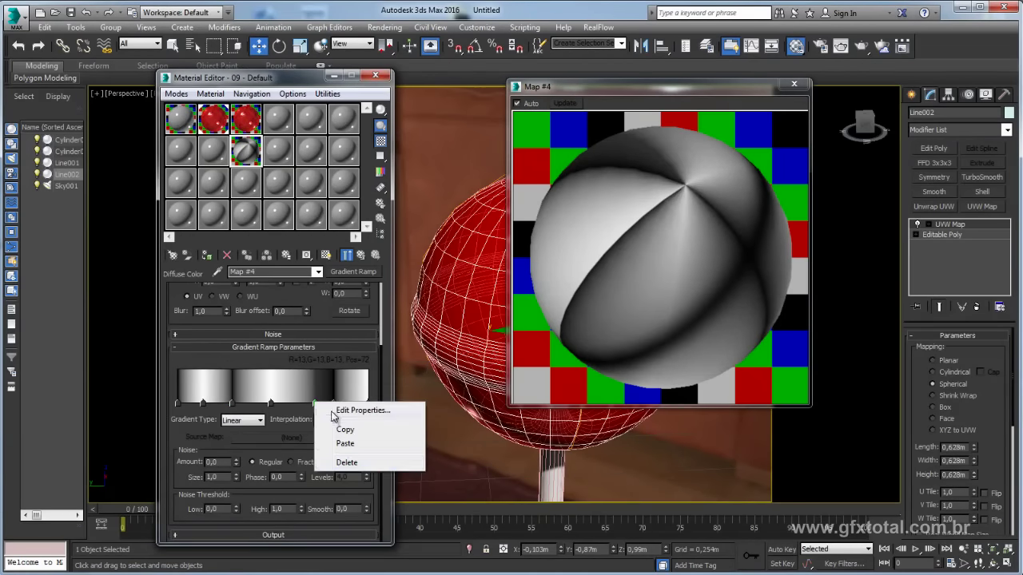
mouse_move(314, 405)
mouse_down()
mouse_move(334, 404)
mouse_move(304, 404)
mouse_up()
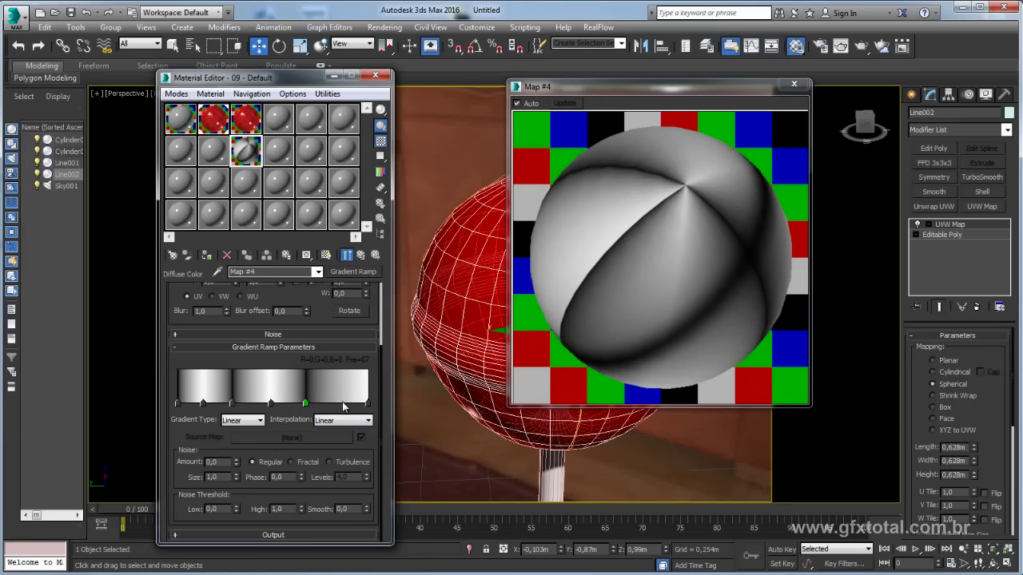
Add a white flag at position 87 and make the end flag at 100 black.
click(367, 405)
click(337, 403)
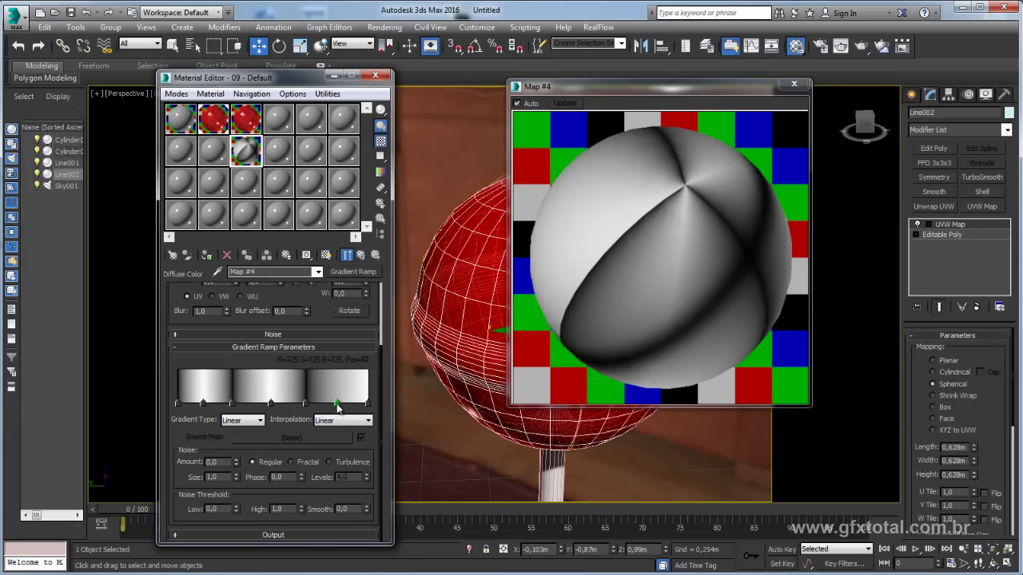
double_click(337, 404)
drag(447, 147, 494, 147)
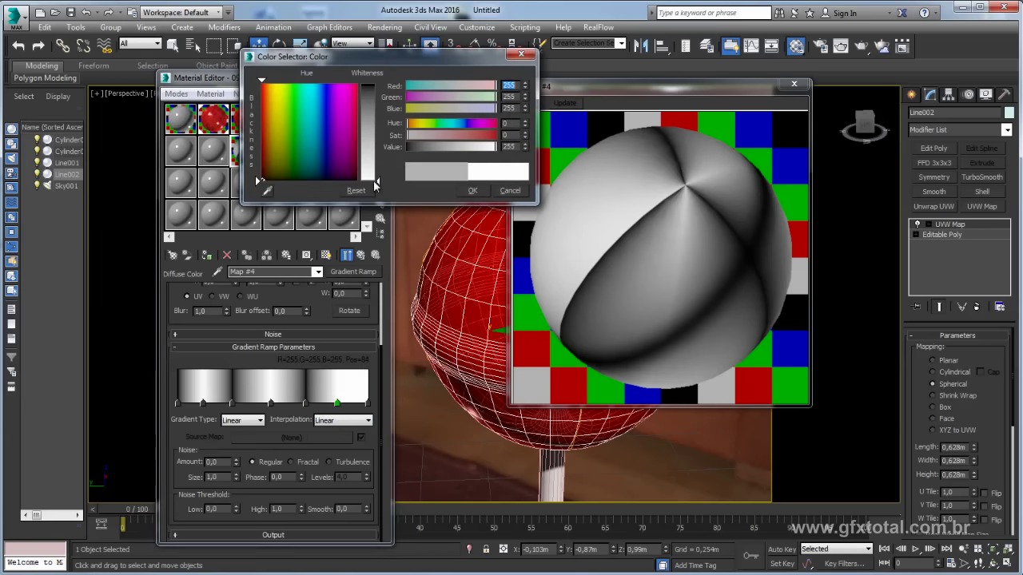
click(466, 190)
double_click(366, 403)
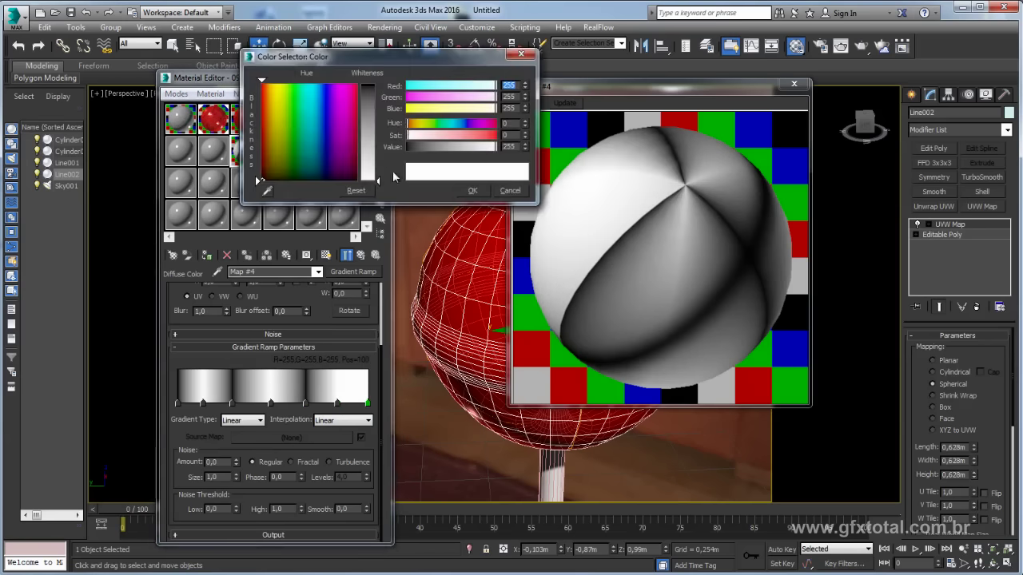
drag(378, 181, 379, 86)
click(472, 191)
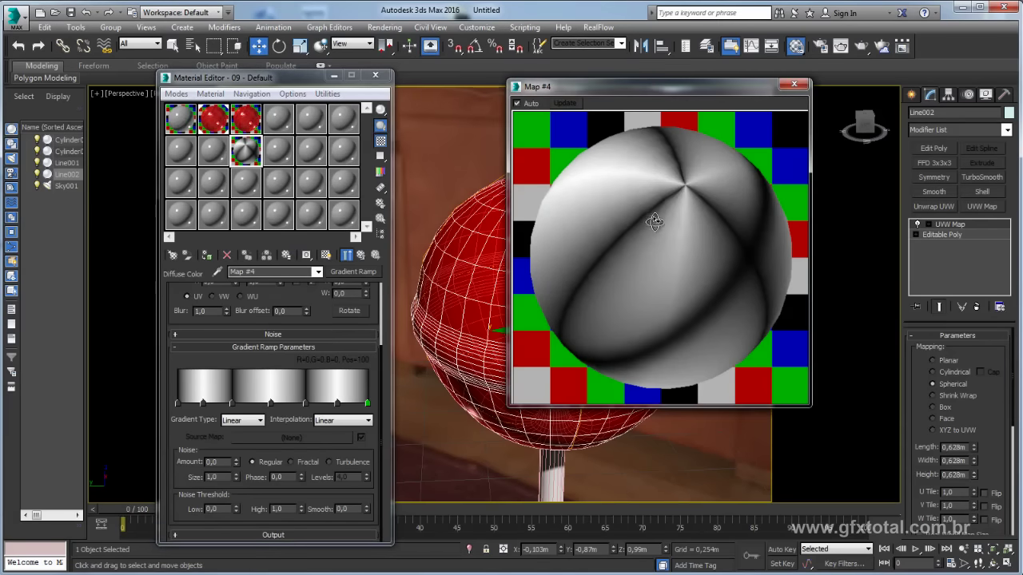
Spin the preview sphere to its pole and reposition gradient flags along the ramp.
drag(658, 217, 650, 210)
drag(666, 255, 676, 285)
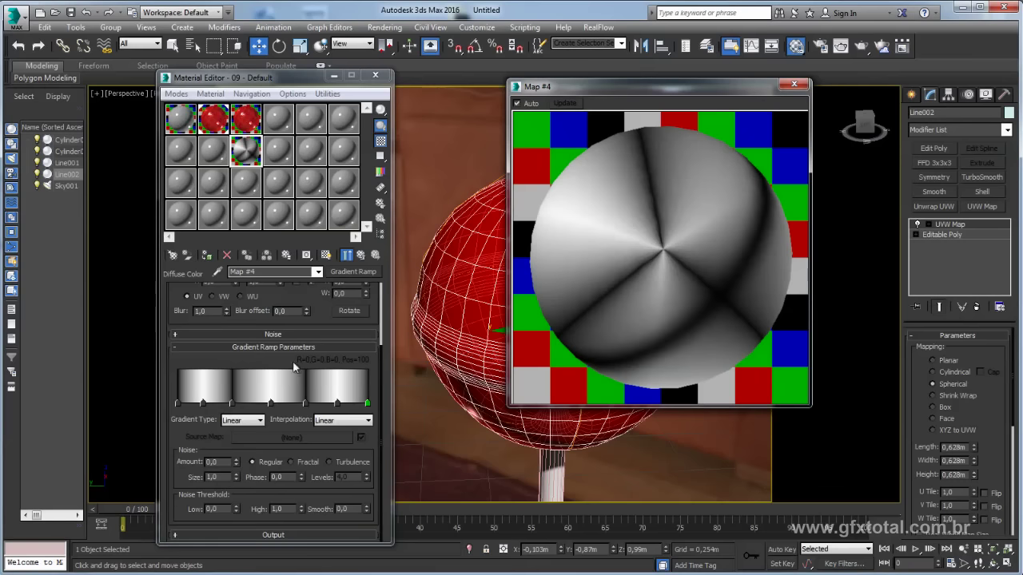
click(198, 410)
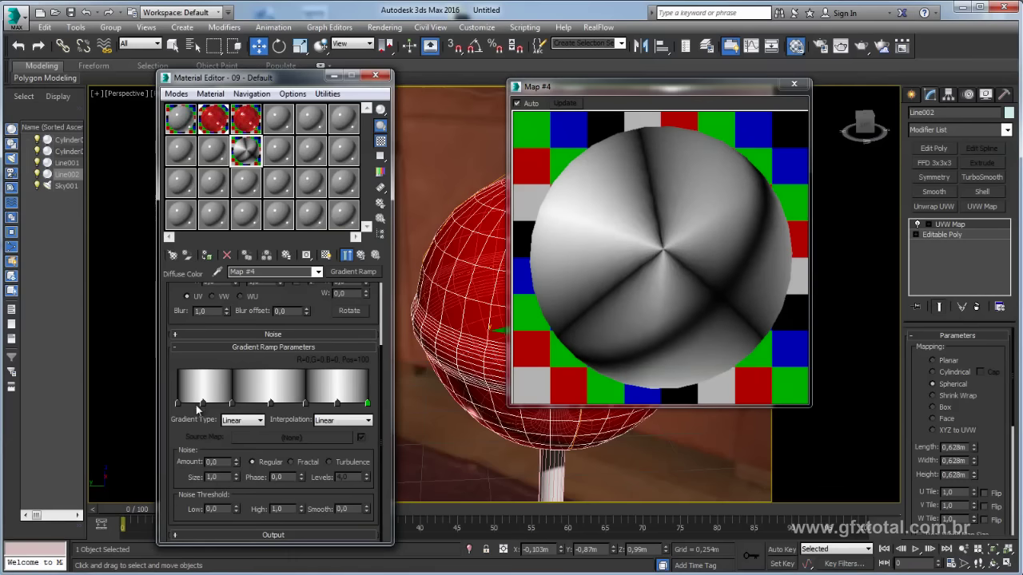
mouse_move(201, 404)
mouse_down()
mouse_move(270, 403)
mouse_move(242, 402)
mouse_up()
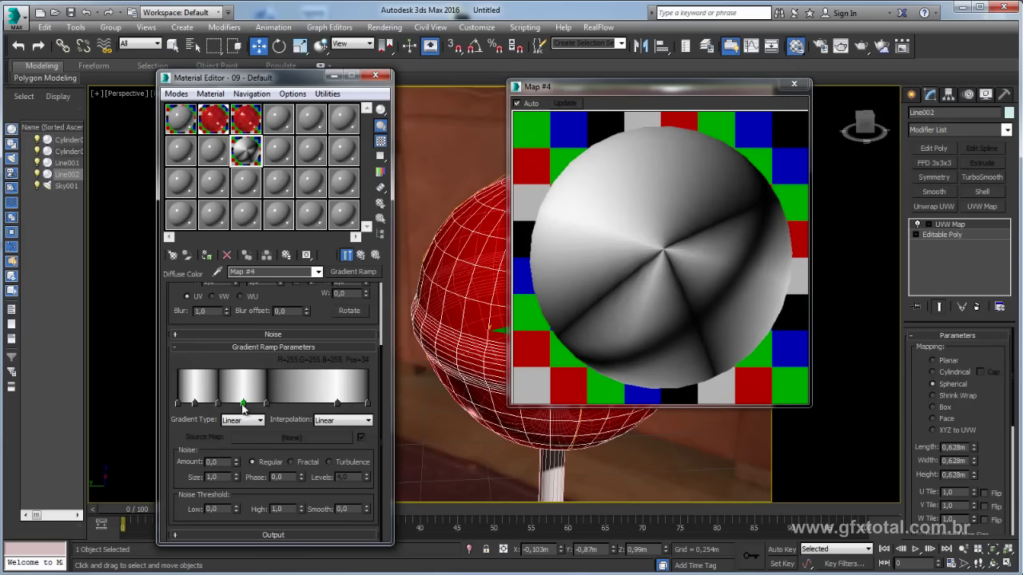
click(337, 403)
drag(337, 403, 287, 404)
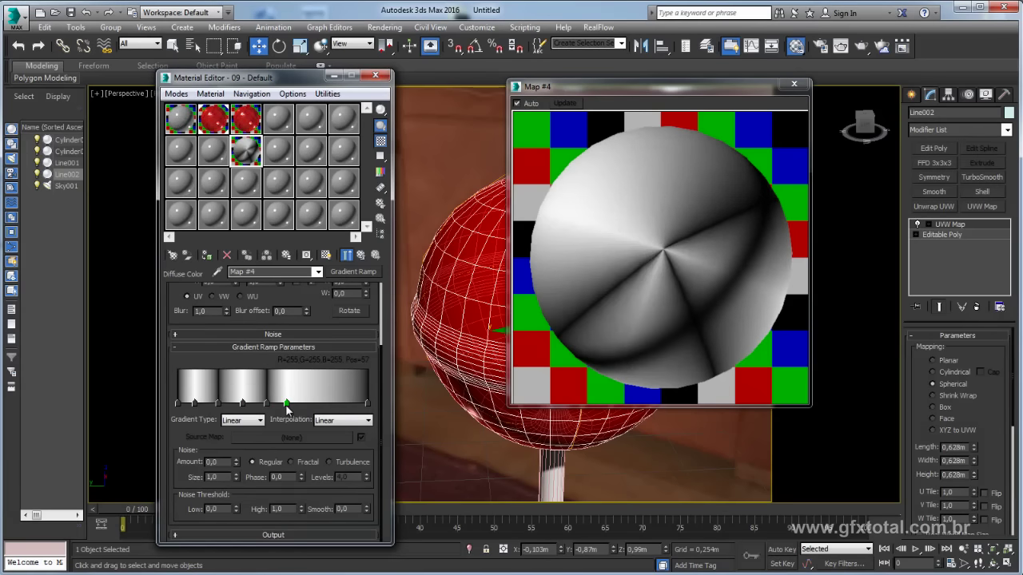
right_click(267, 403)
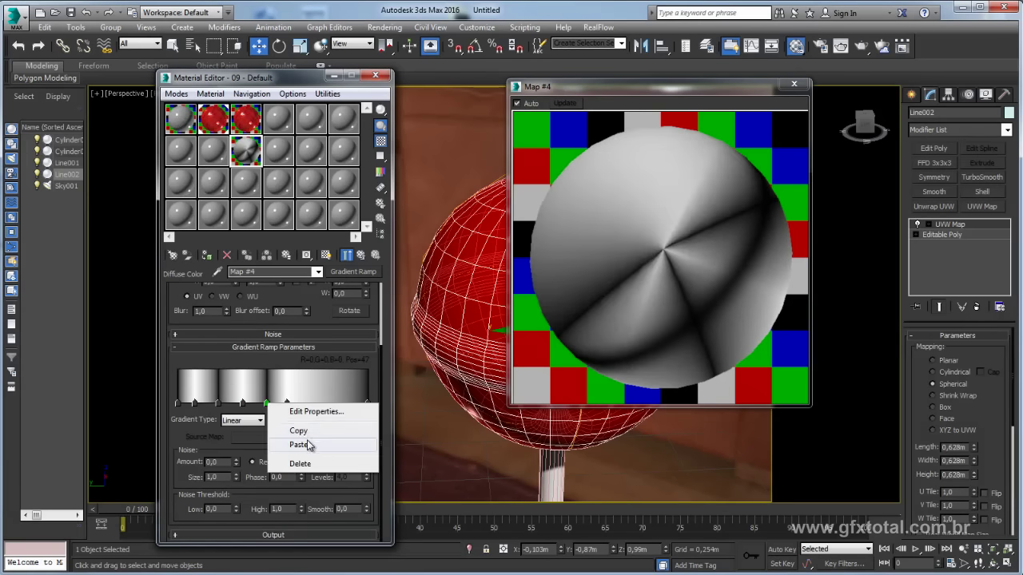
click(292, 430)
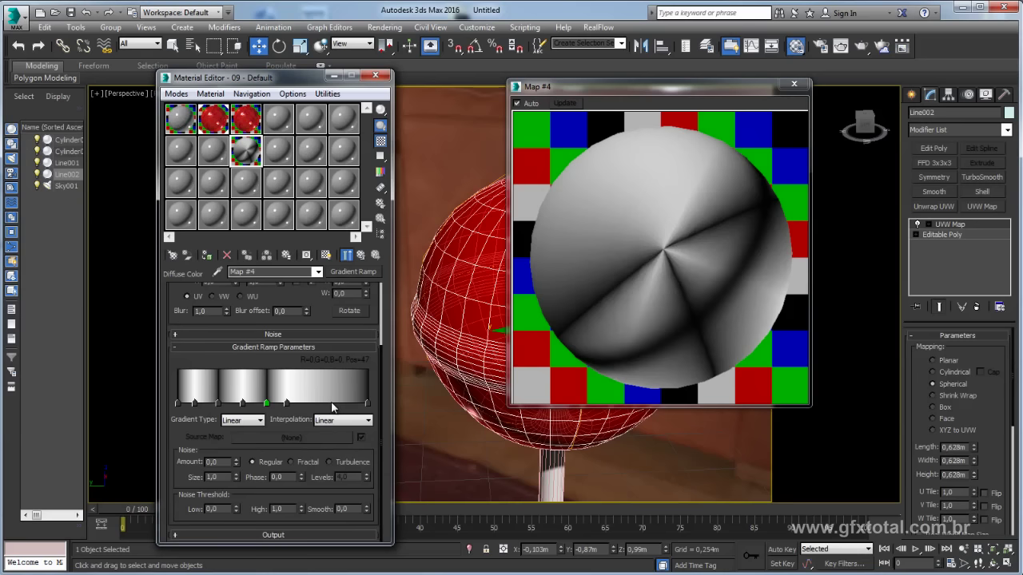
right_click(334, 407)
click(361, 455)
right_click(323, 404)
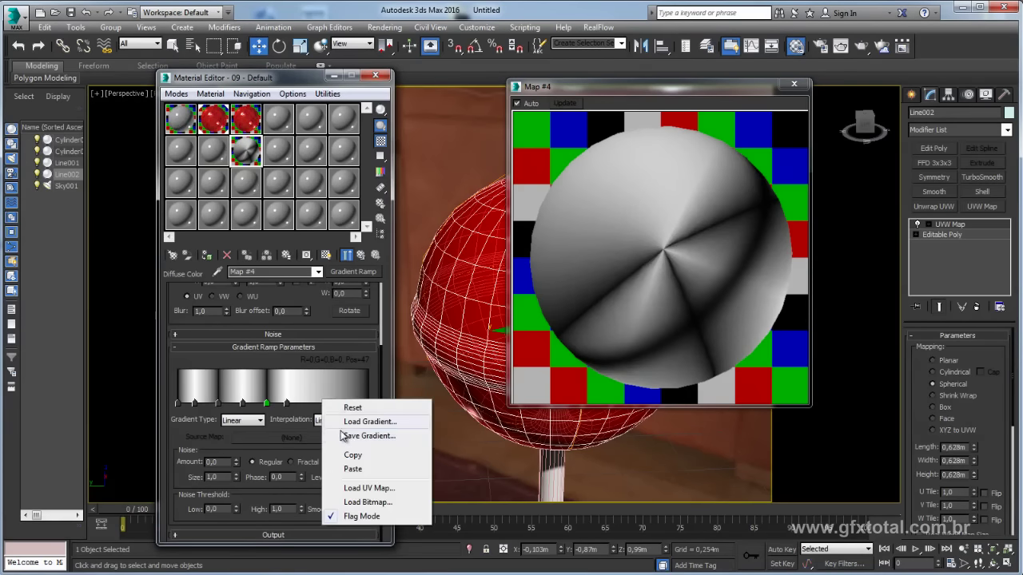
click(362, 466)
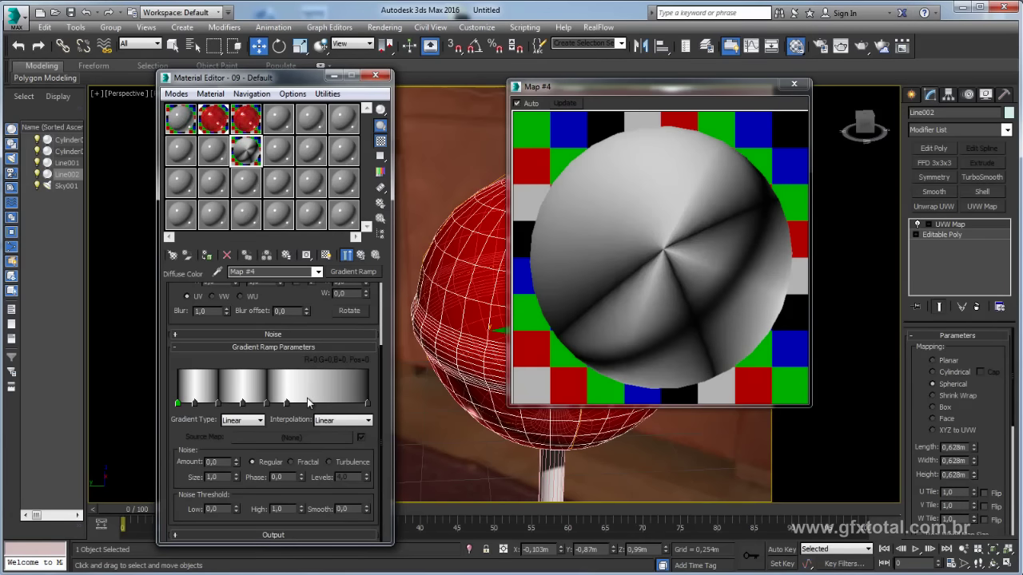
Set one right-side flag black and another white, sliding the white flag left to widen its band.
click(307, 403)
double_click(307, 404)
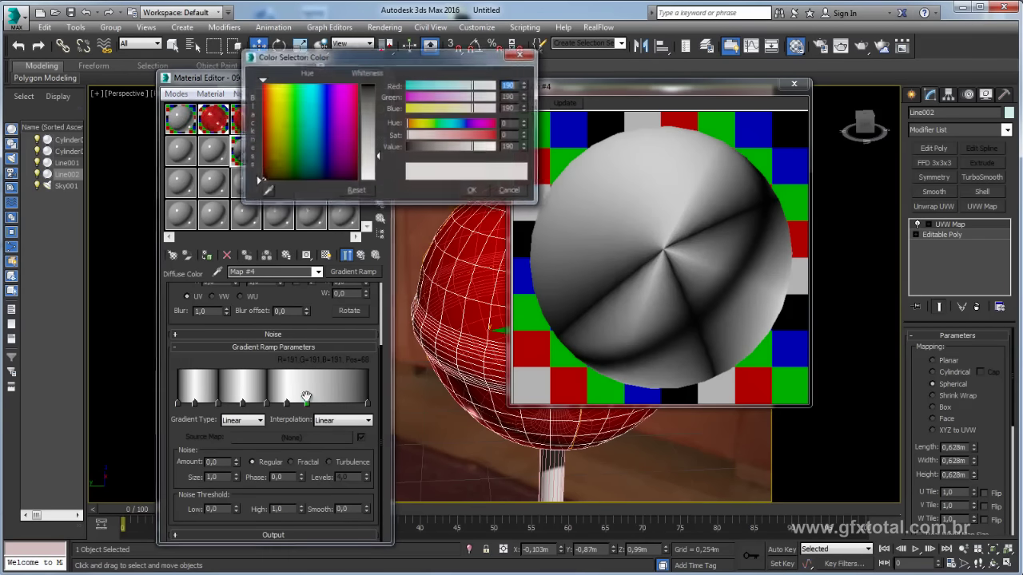
drag(468, 146, 406, 106)
click(471, 190)
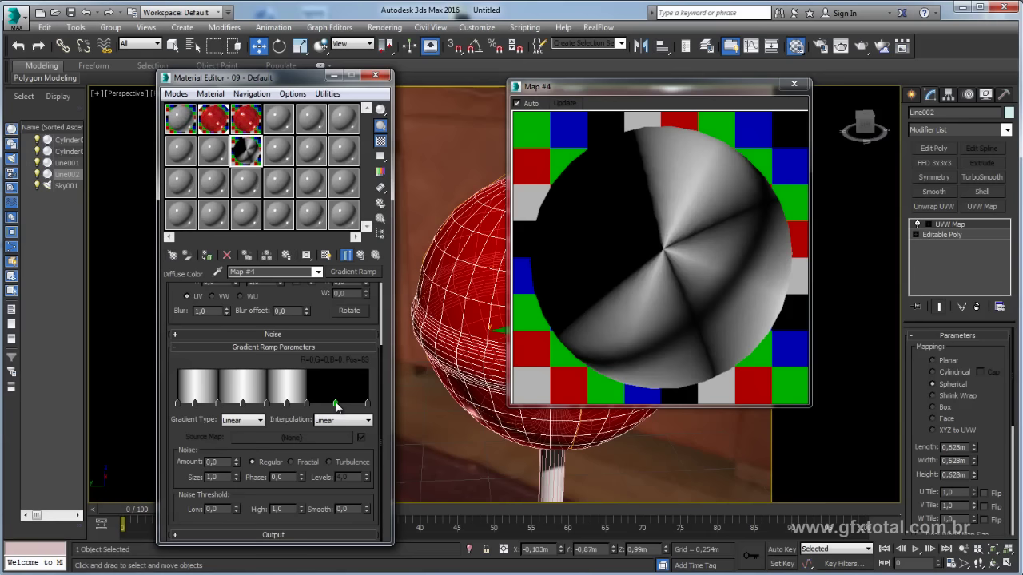
double_click(336, 402)
drag(381, 113, 381, 180)
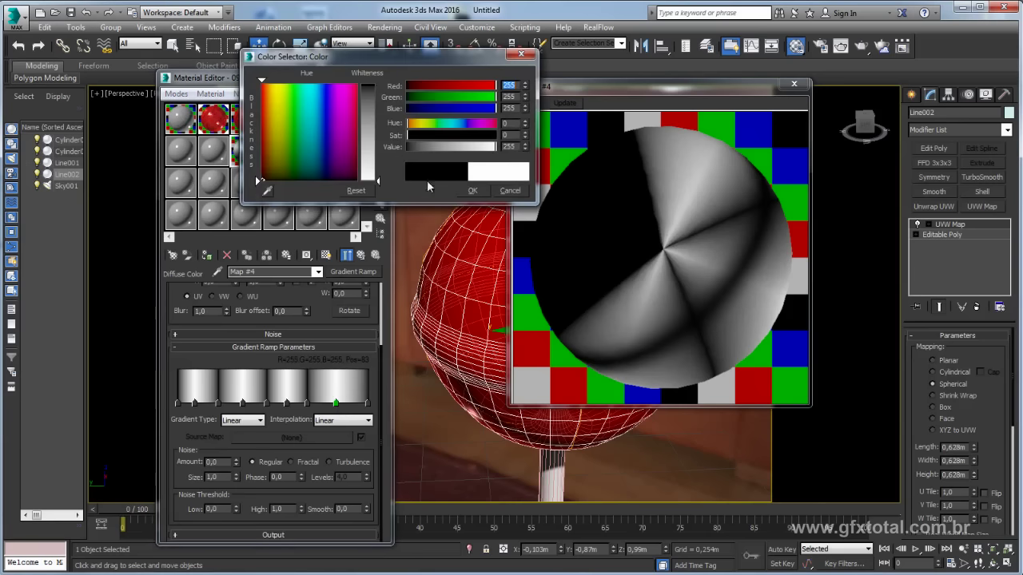
click(476, 192)
drag(335, 402, 318, 402)
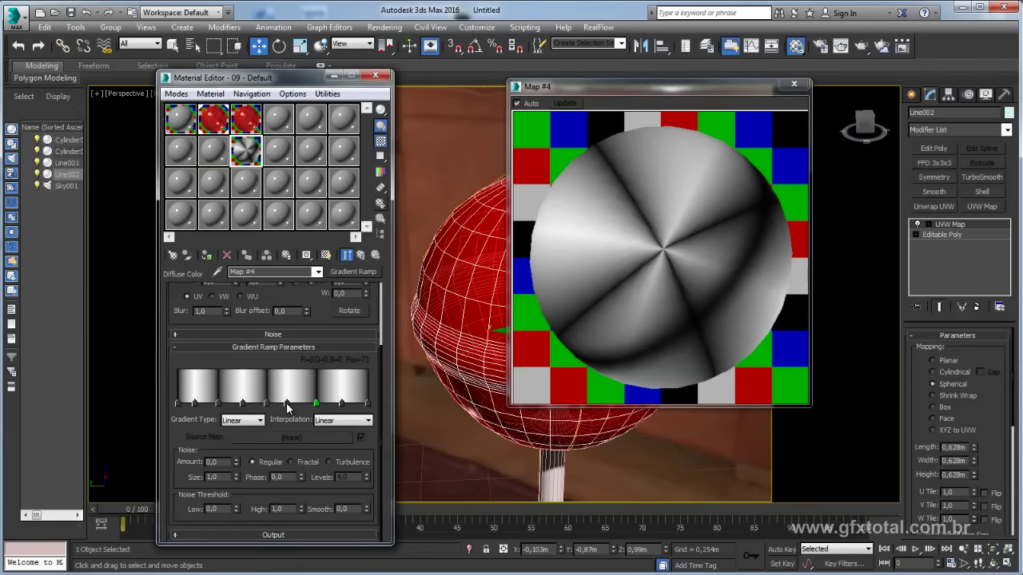
click(219, 402)
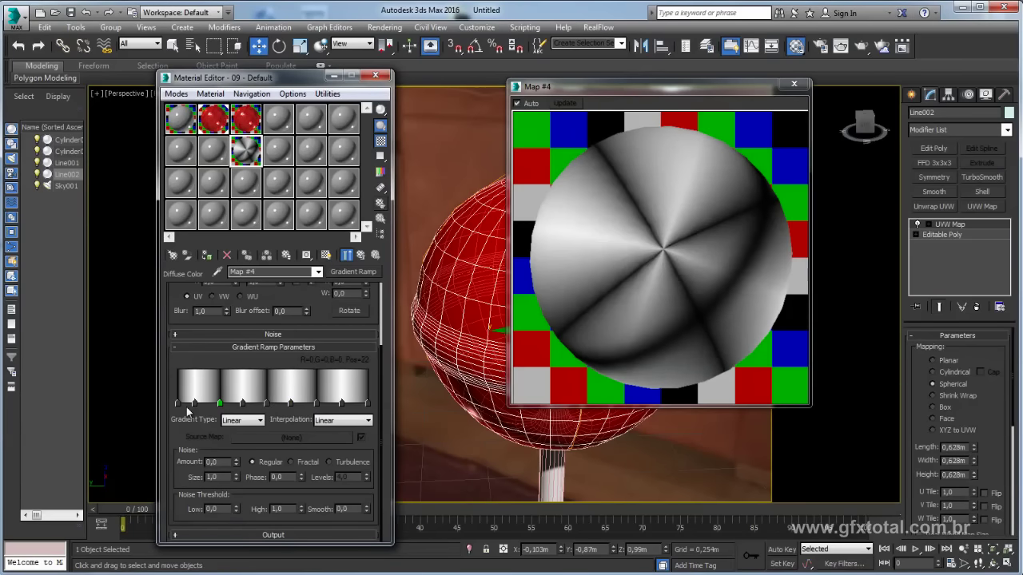
click(195, 402)
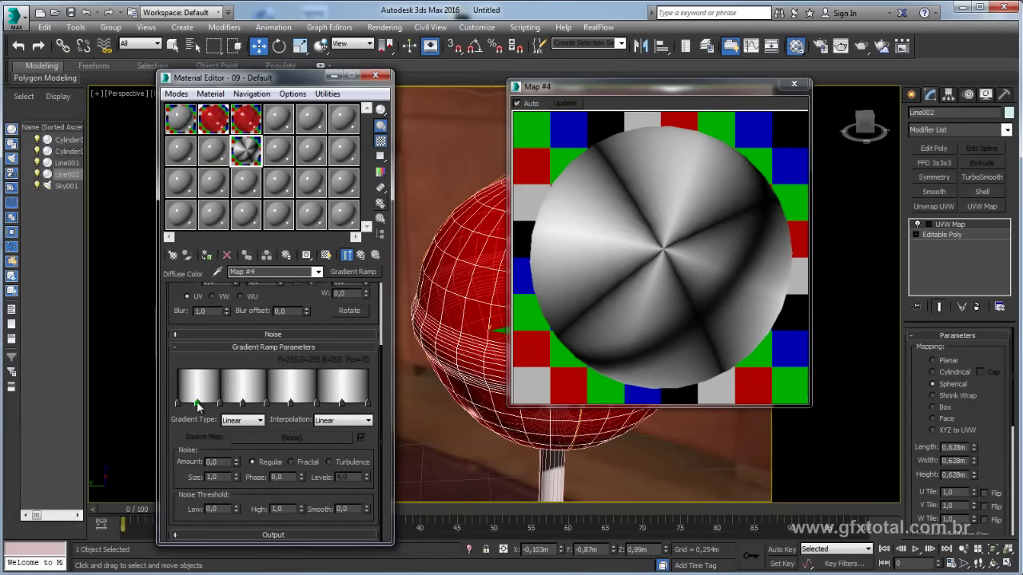
Apply the 09 - Default material to the candy sphere, show it in viewport, and view the orange lollipop photo.
click(796, 85)
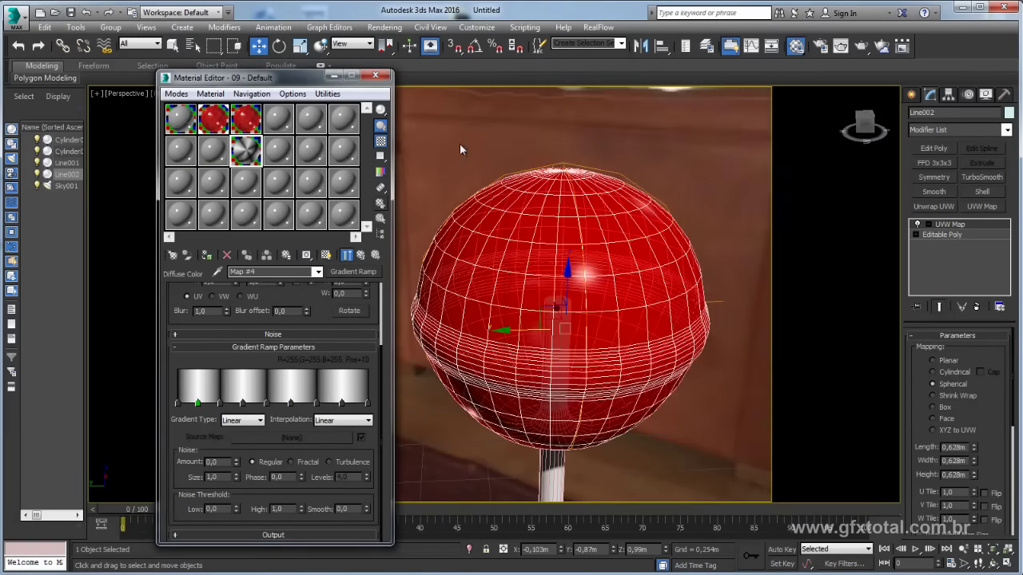
right_click(242, 150)
click(267, 157)
drag(520, 272, 520, 272)
alt+middle_drag(520, 271, 524, 315)
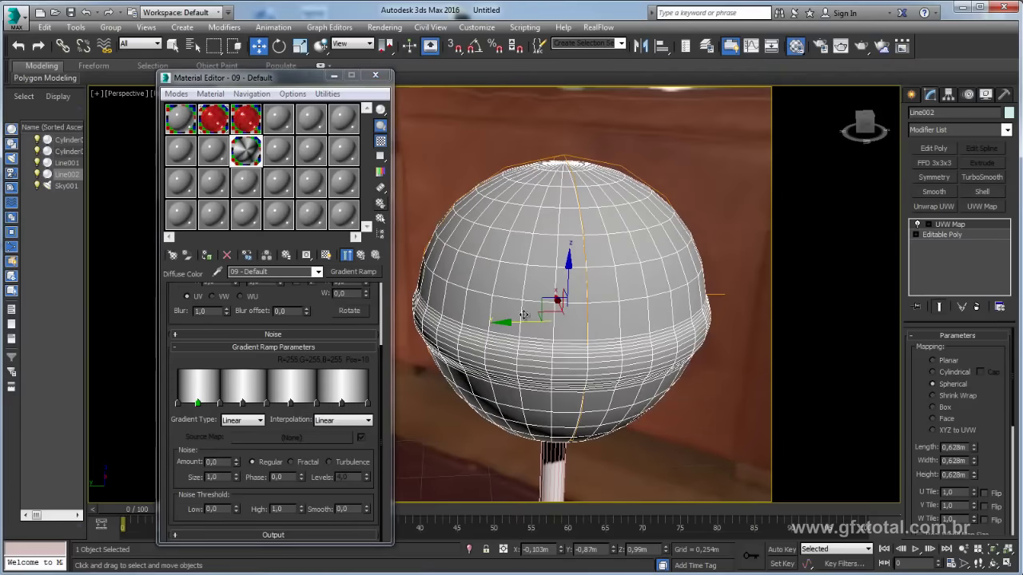
click(326, 255)
mouse_move(655, 224)
alt+middle_down()
mouse_move(615, 254)
mouse_move(683, 235)
mouse_move(495, 428)
alt+middle_up()
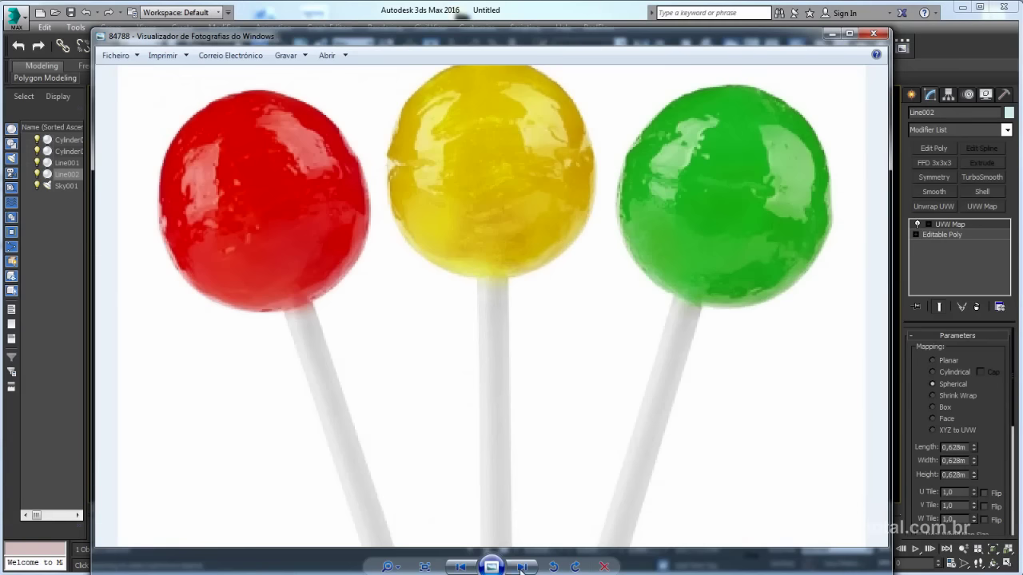
click(521, 566)
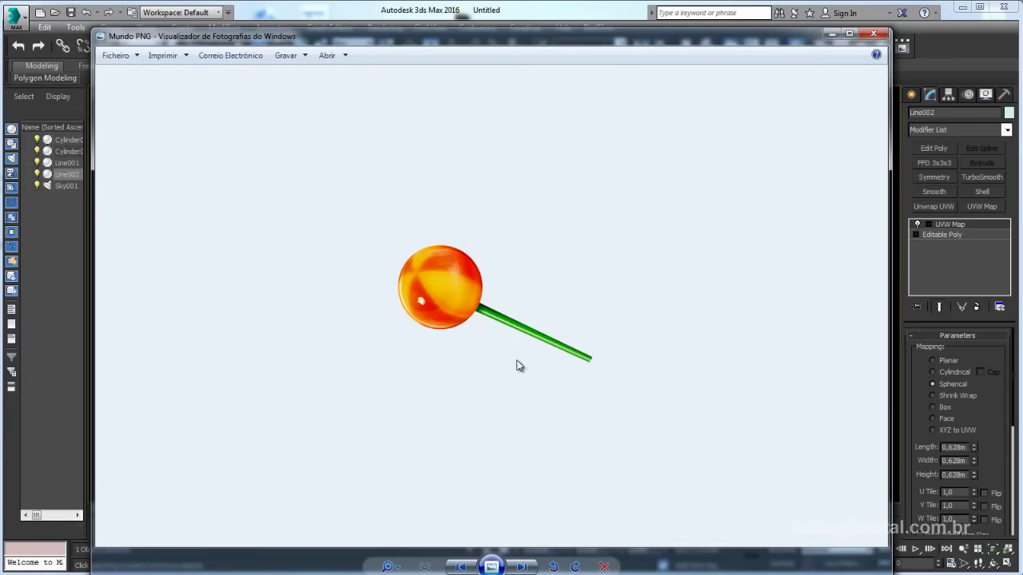
click(831, 36)
Align the candy head's UVW mapping to the X axis and inspect the resulting stripes.
alt+middle_drag(612, 322, 612, 355)
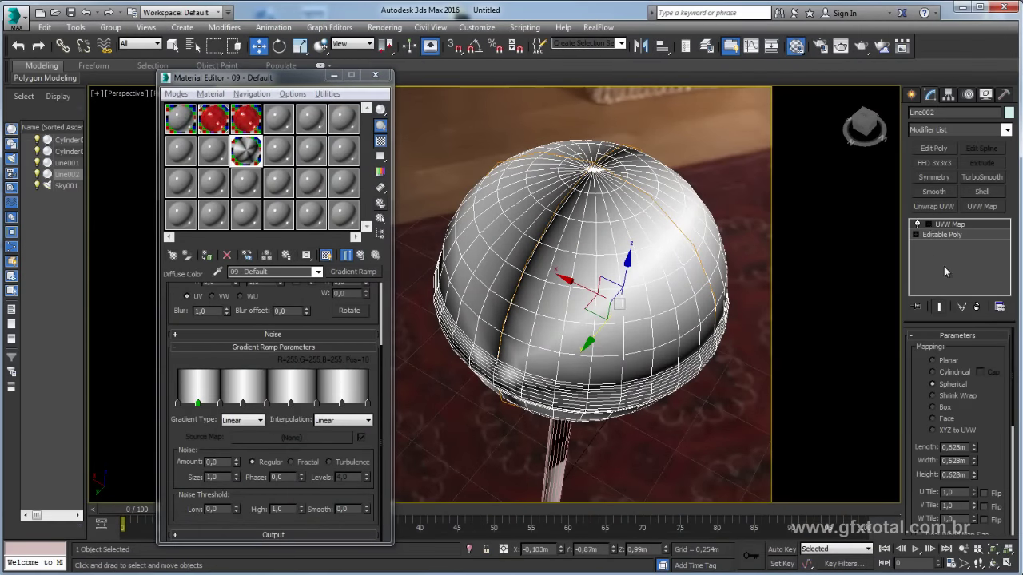
scroll(997, 418, down, 2)
scroll(987, 430, down, 2)
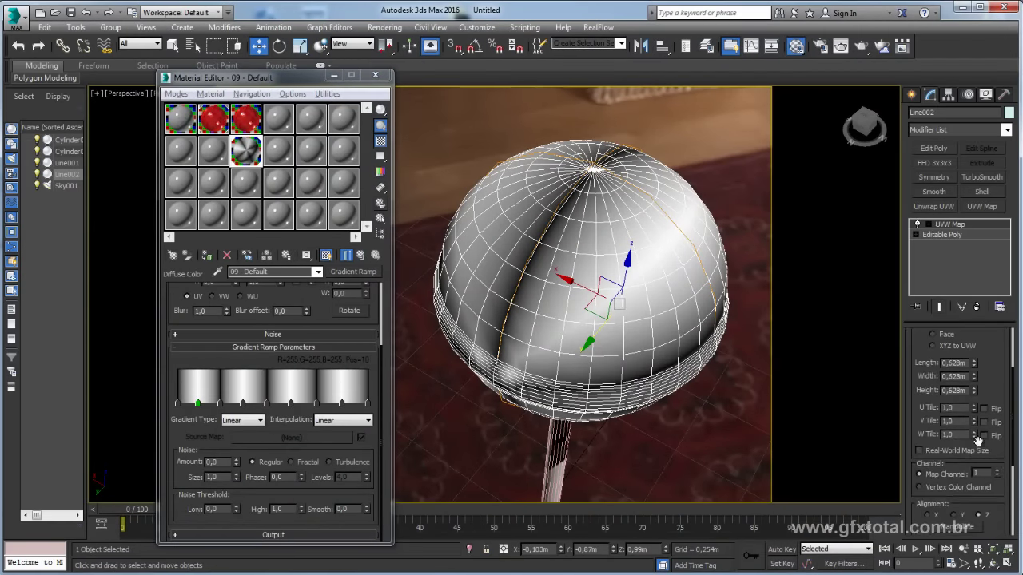
click(953, 516)
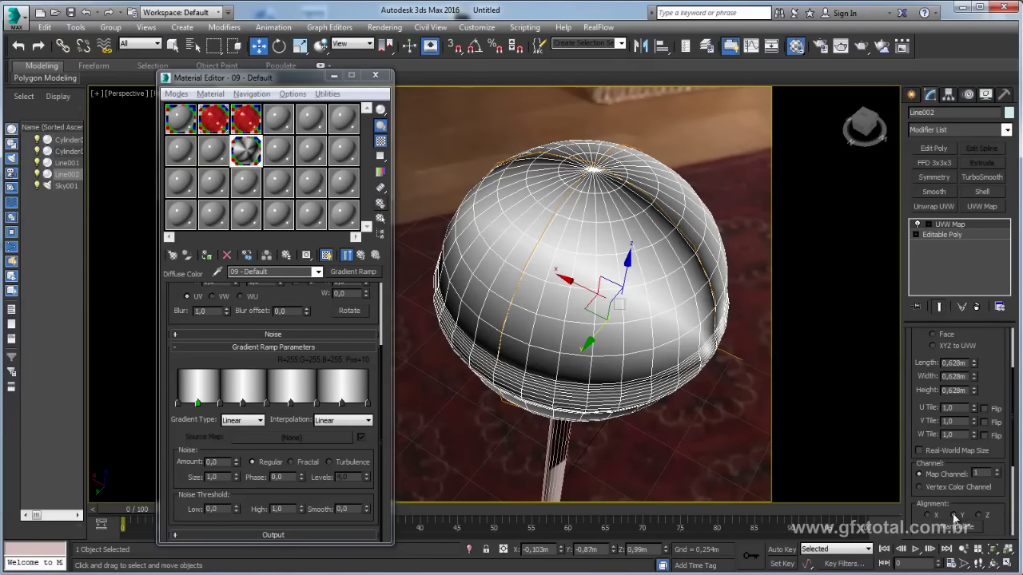
click(927, 516)
mouse_move(673, 327)
alt+middle_down()
mouse_move(671, 376)
mouse_move(667, 339)
alt+middle_up()
alt+middle_drag(624, 280, 613, 267)
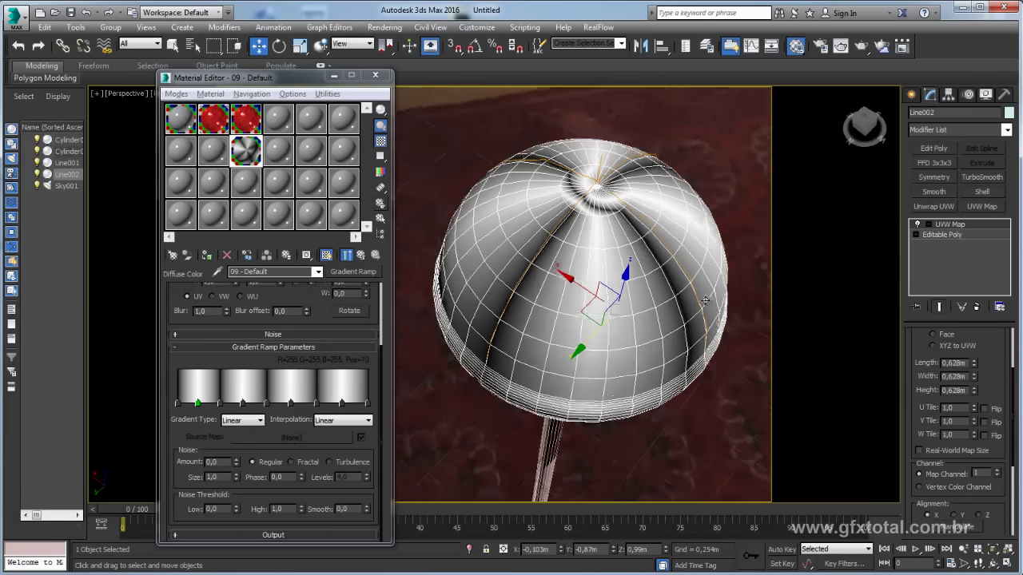
scroll(637, 299, up, 3)
scroll(664, 312, down, 3)
mouse_move(663, 313)
alt+middle_down()
mouse_move(685, 228)
mouse_move(687, 239)
alt+middle_up()
Enter the UVW Map Gizmo sub-object and move the gizmo to recentre it on the sphere.
click(948, 235)
key(e)
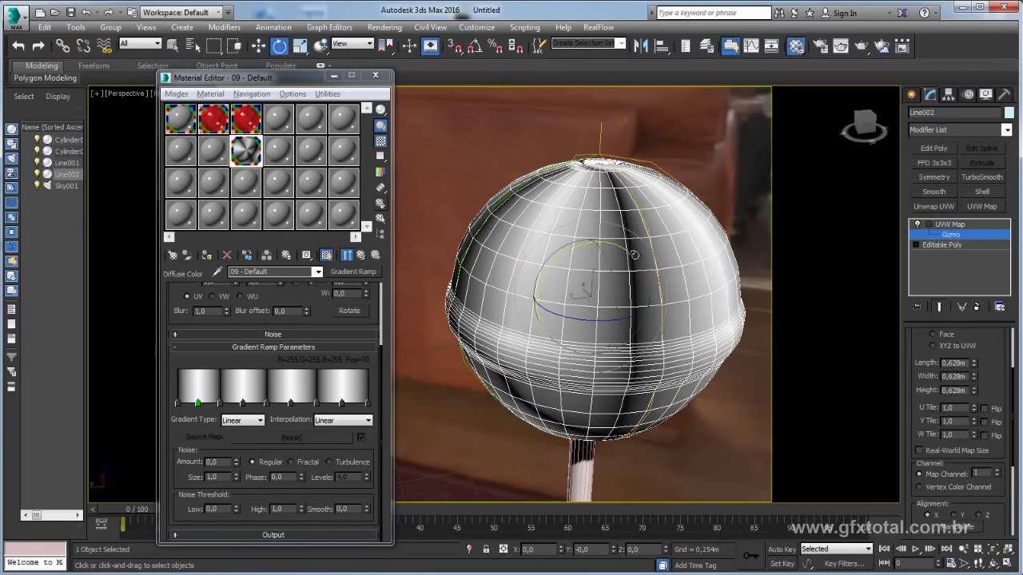
key(r)
key(w)
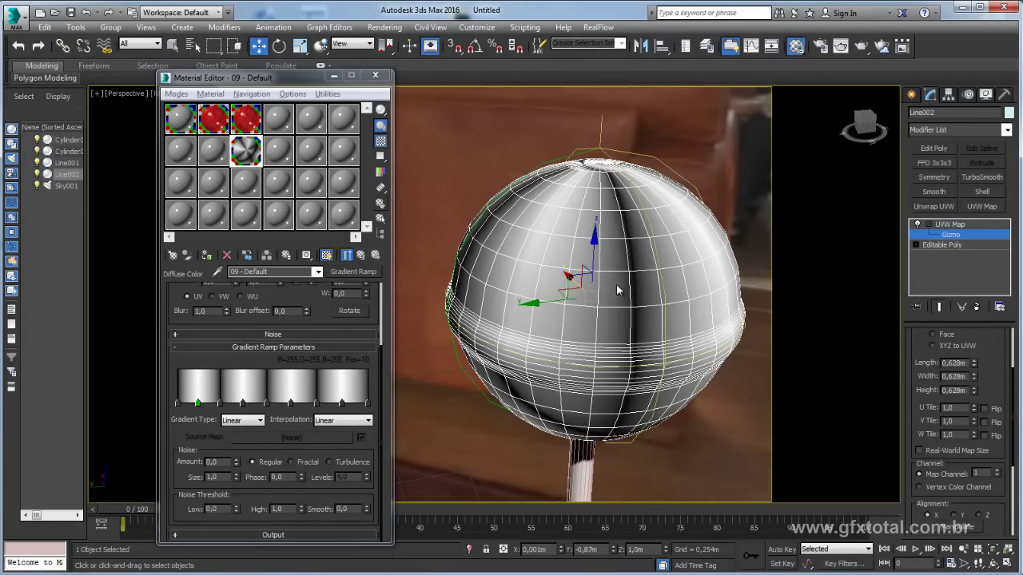
mouse_move(617, 290)
alt+middle_down()
mouse_move(610, 272)
mouse_move(523, 320)
alt+middle_up()
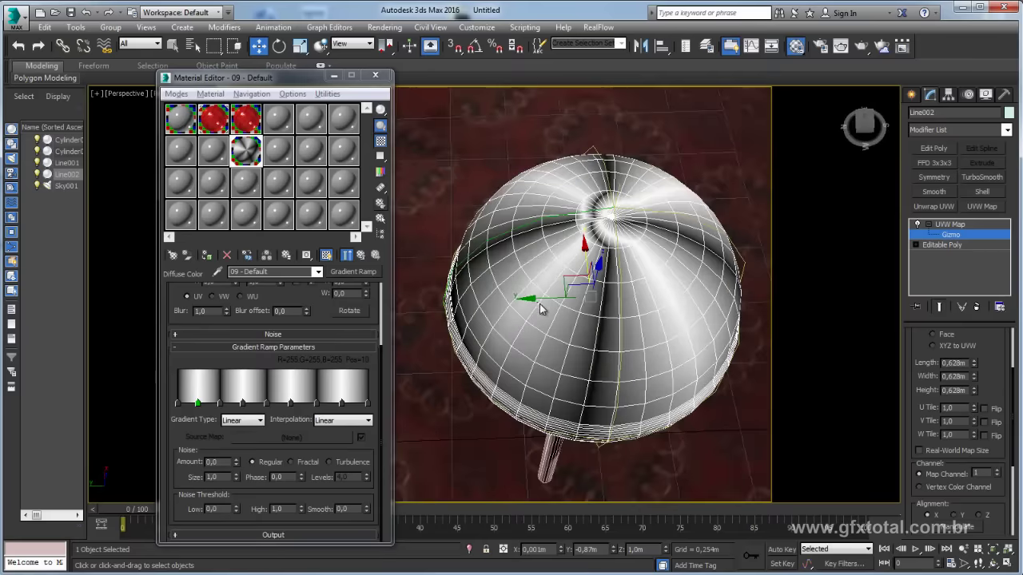
drag(542, 298, 543, 300)
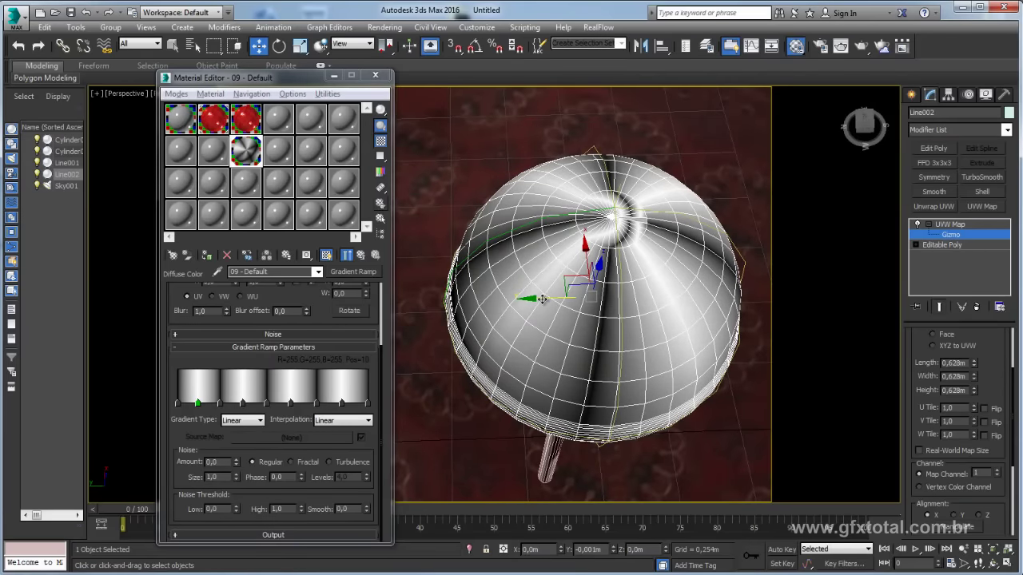
mouse_move(542, 300)
alt+middle_down()
mouse_move(618, 333)
mouse_move(659, 223)
mouse_move(701, 269)
mouse_move(644, 293)
alt+middle_up()
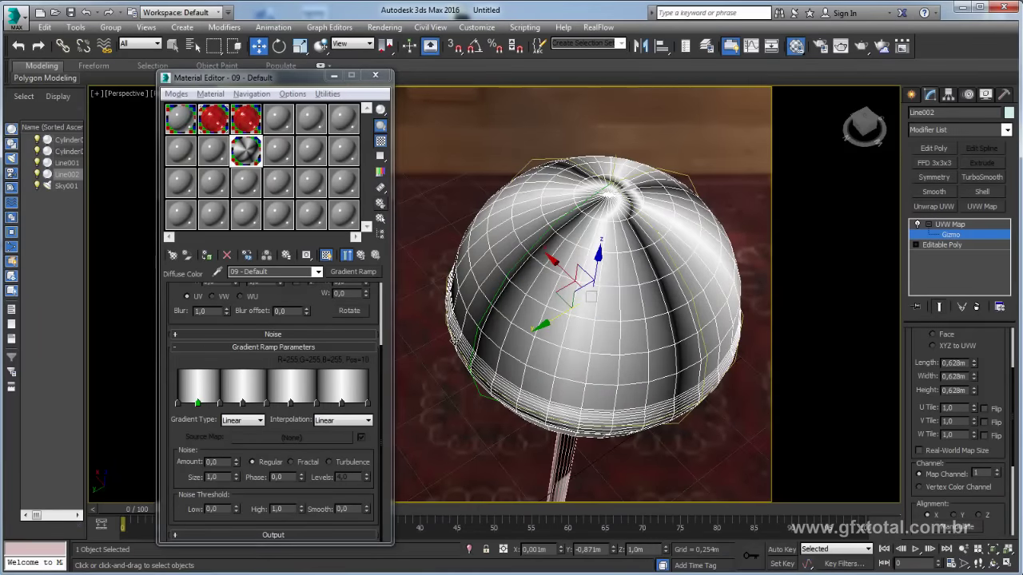
click(197, 404)
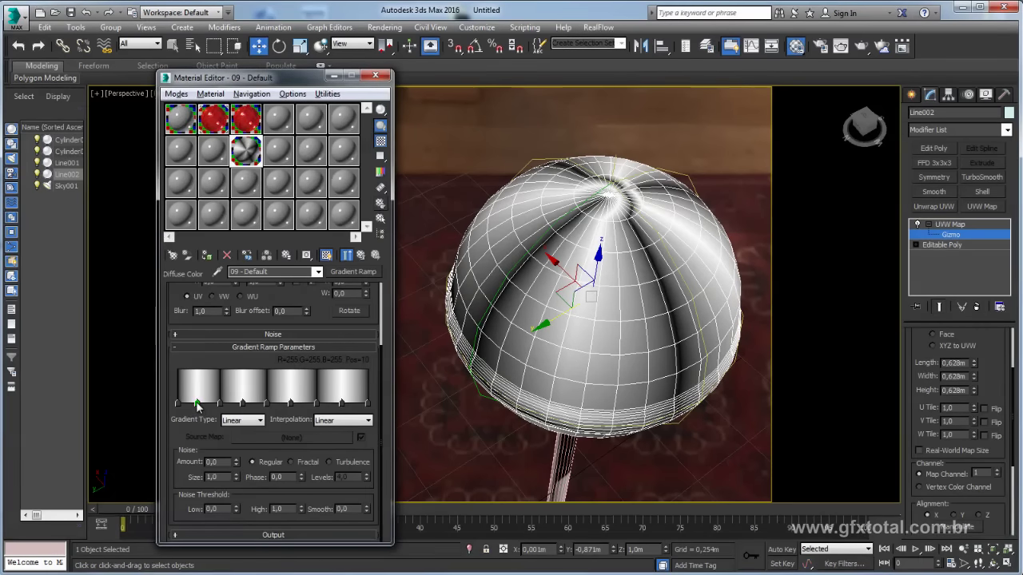
Make the first gradient flag yellow and paste that yellow onto the other three white flags.
double_click(197, 403)
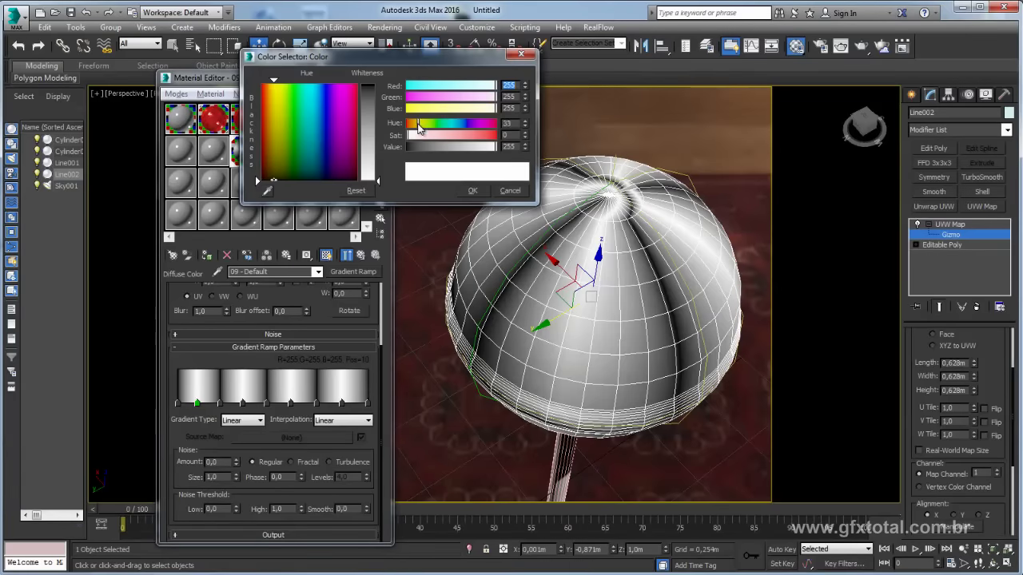
mouse_move(429, 125)
mouse_down()
mouse_move(419, 124)
mouse_move(496, 135)
mouse_up()
click(474, 190)
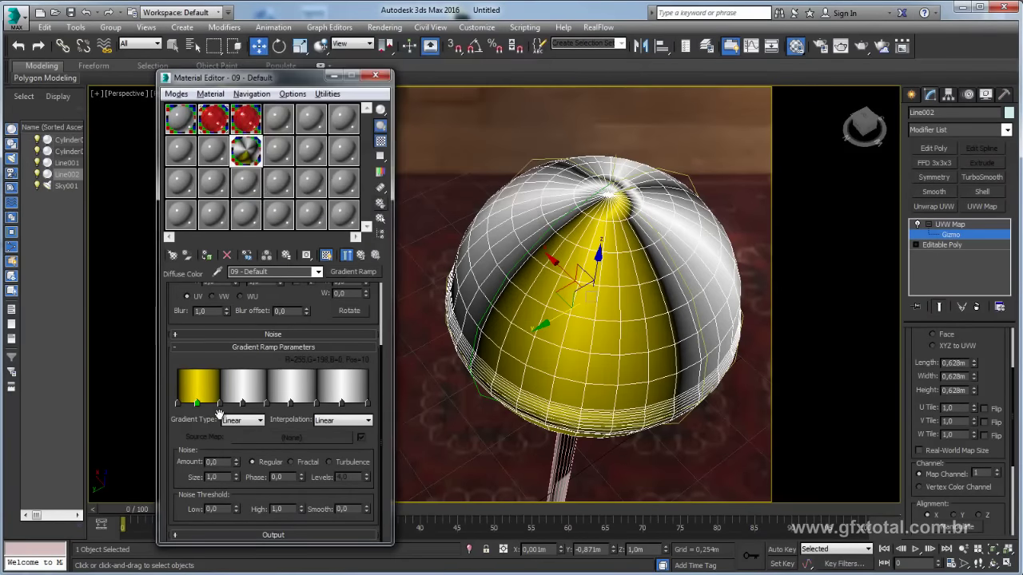
right_click(197, 404)
click(272, 430)
right_click(243, 404)
click(274, 444)
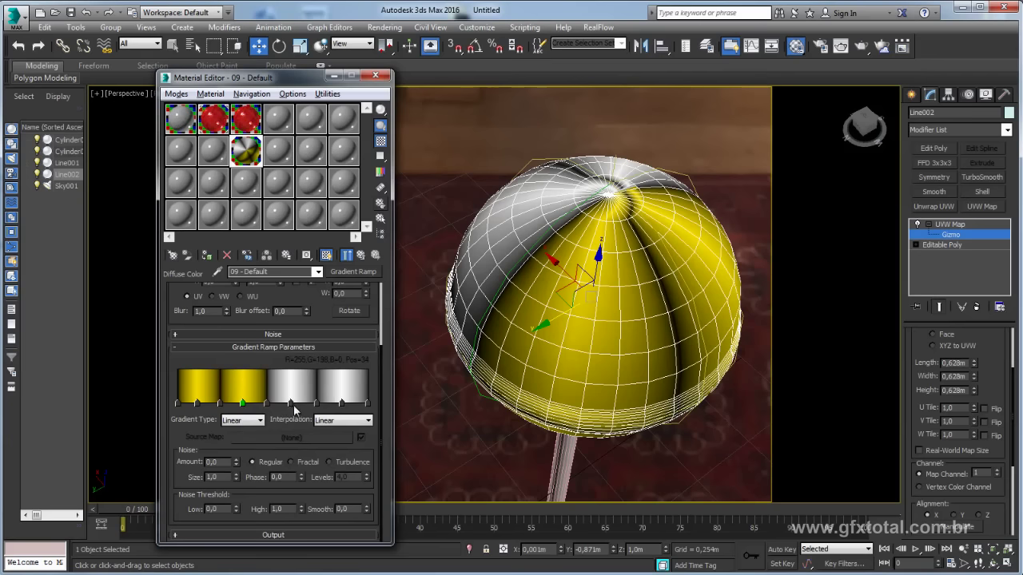
right_click(291, 404)
click(323, 443)
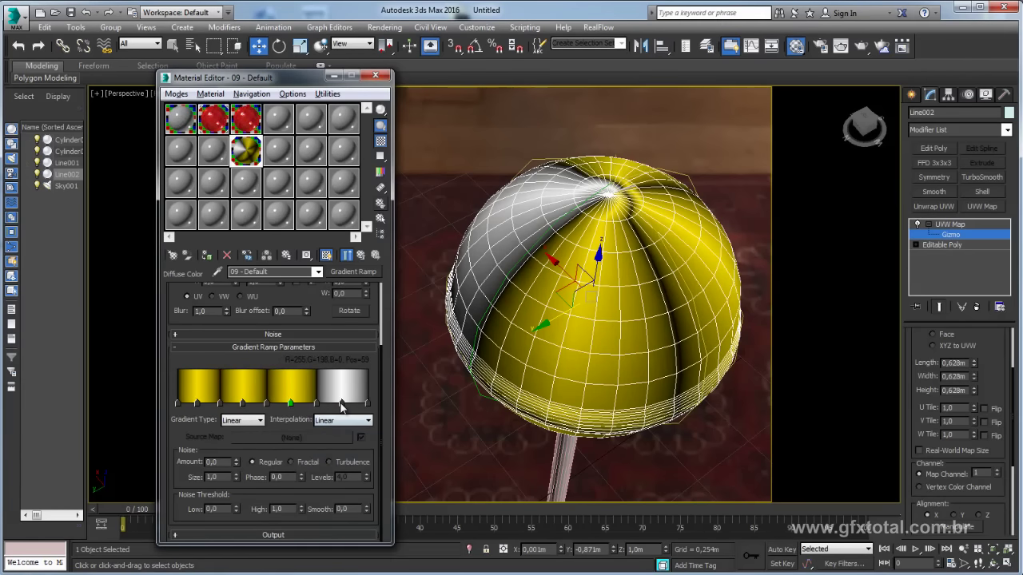
right_click(342, 404)
click(372, 444)
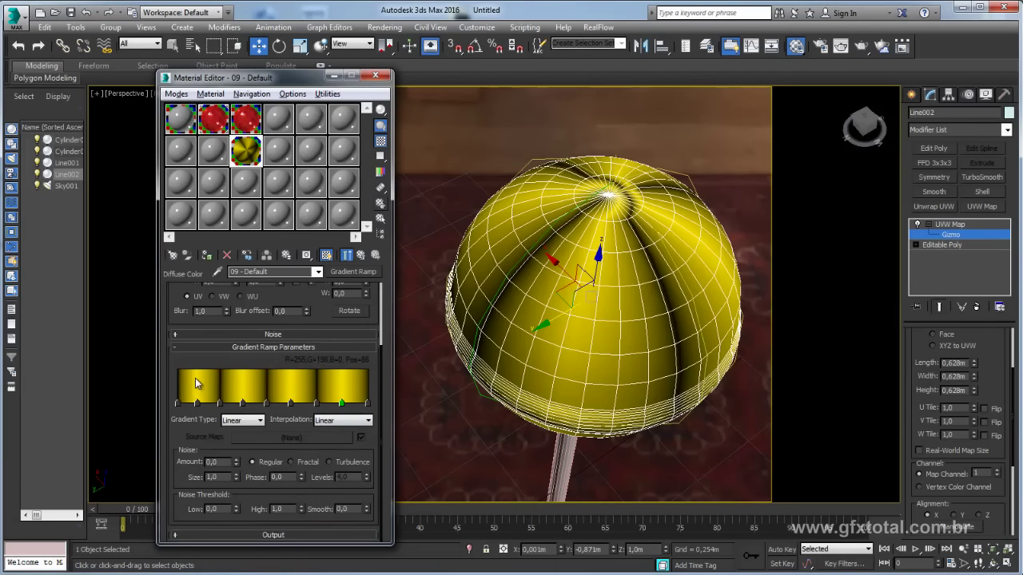
double_click(177, 403)
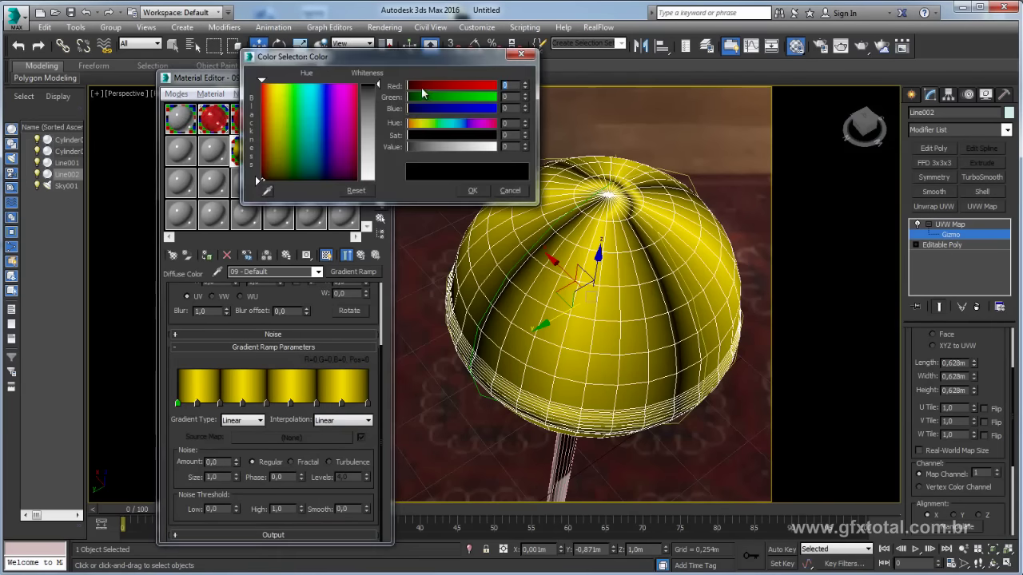
Set the start flag to dark red (R 161) and paste that red onto the next two flags.
drag(421, 86, 462, 85)
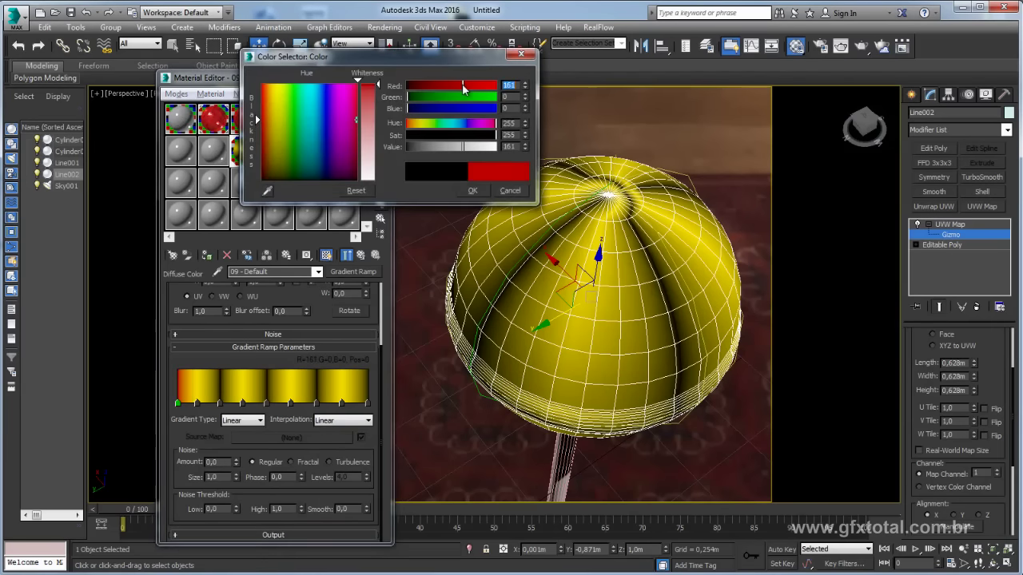
click(472, 190)
right_click(177, 403)
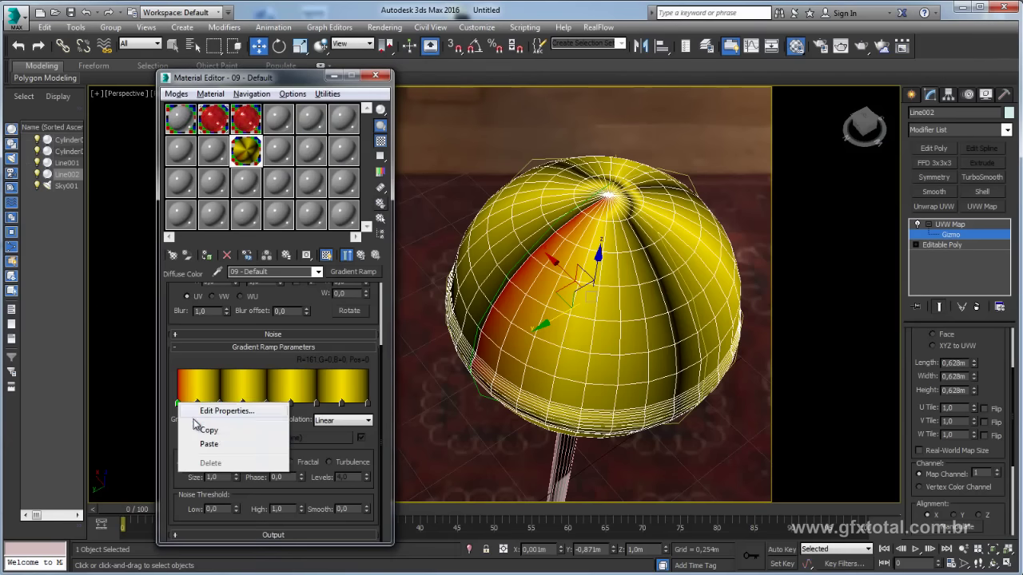
click(215, 429)
right_click(221, 403)
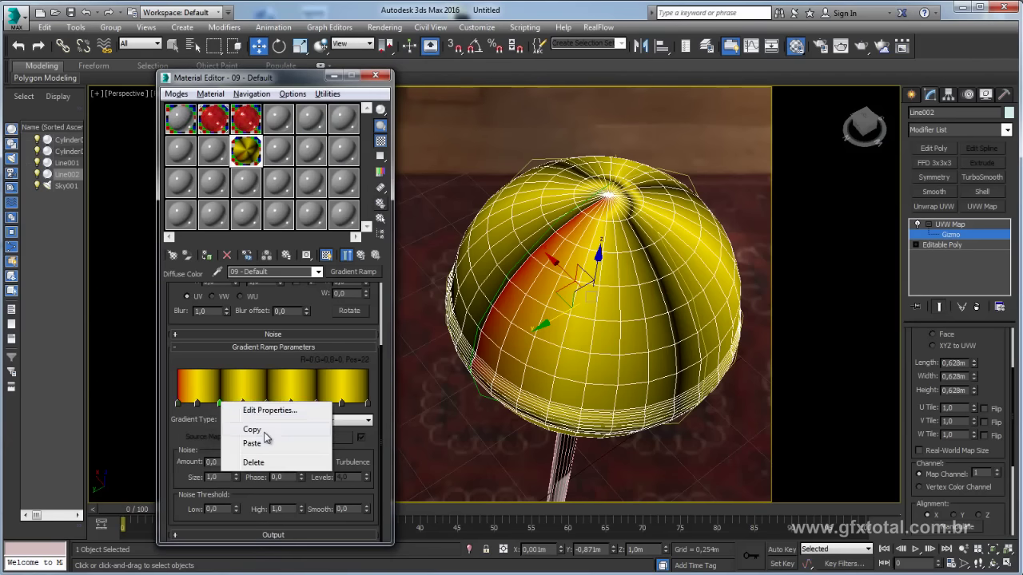
click(265, 438)
click(266, 403)
right_click(266, 404)
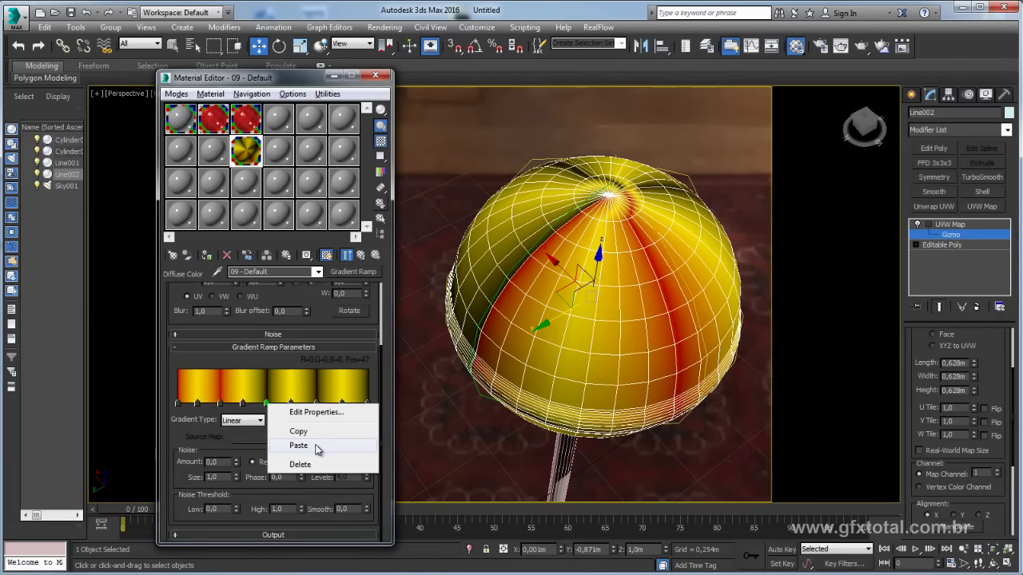
click(317, 445)
Paste red onto a further new flag and the end flag, completing the yellow-and-red stripes.
click(316, 403)
right_click(316, 404)
click(345, 445)
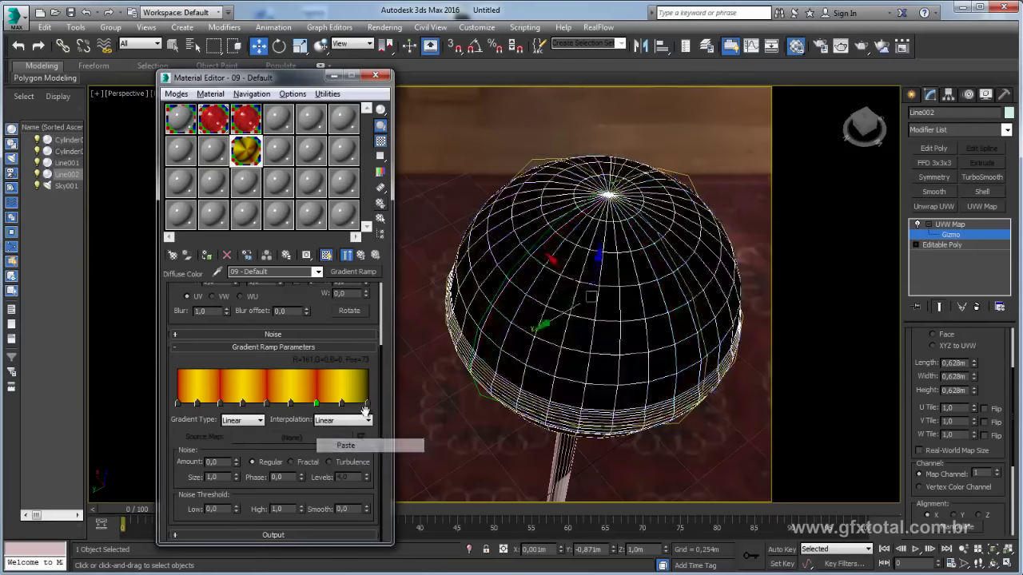
click(367, 403)
right_click(369, 404)
click(401, 445)
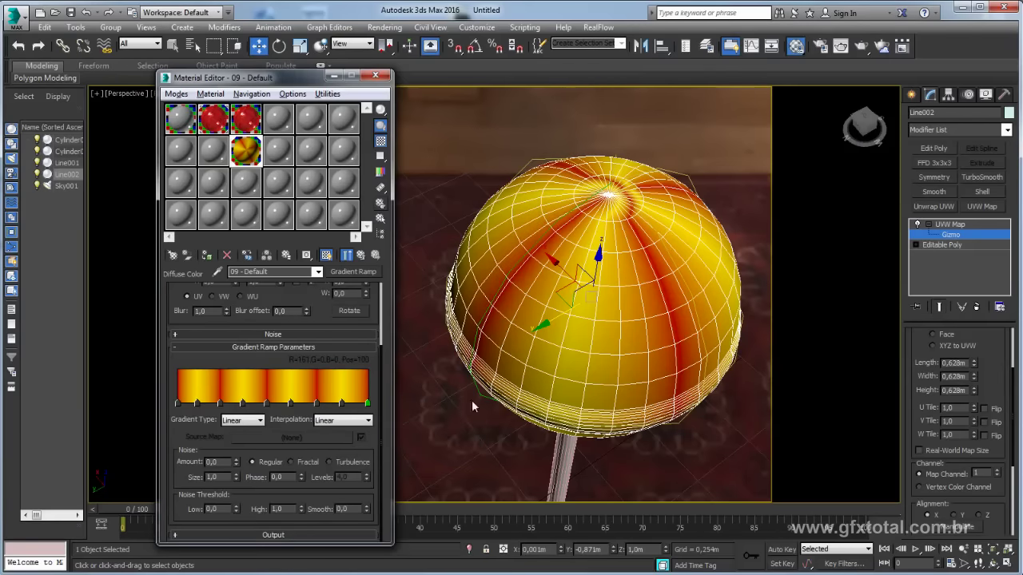
mouse_move(471, 400)
alt+middle_down()
mouse_move(647, 292)
mouse_move(601, 363)
alt+middle_up()
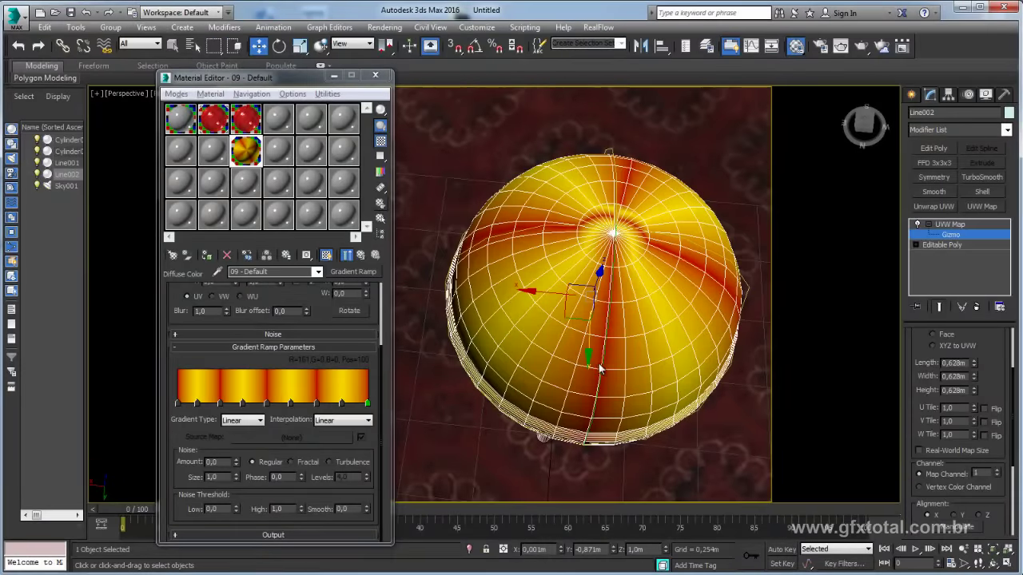
Copy the striped Gradient Ramp map and select the red cor 02 material slot.
alt+middle_drag(590, 342, 618, 349)
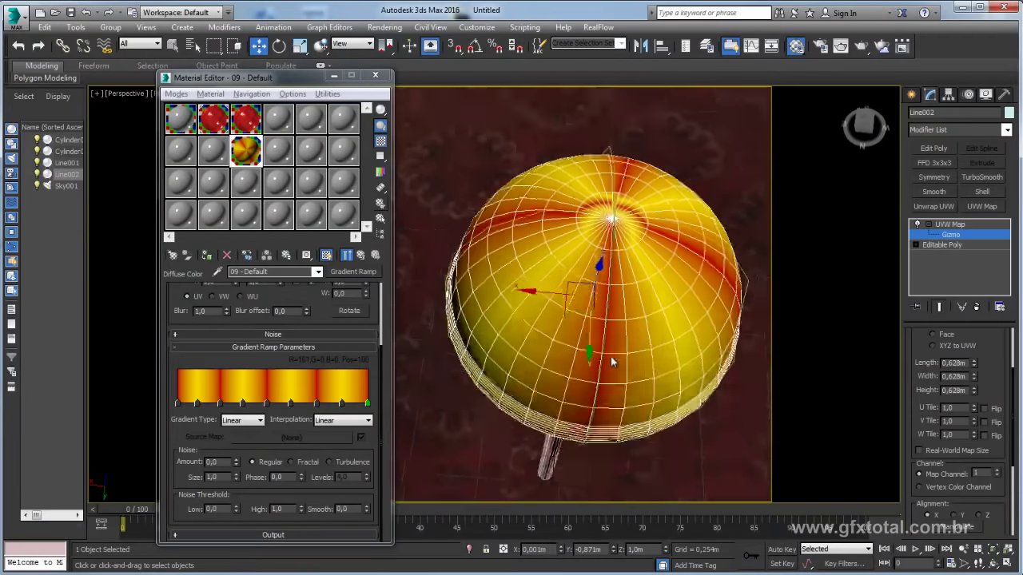
right_click(347, 272)
click(352, 292)
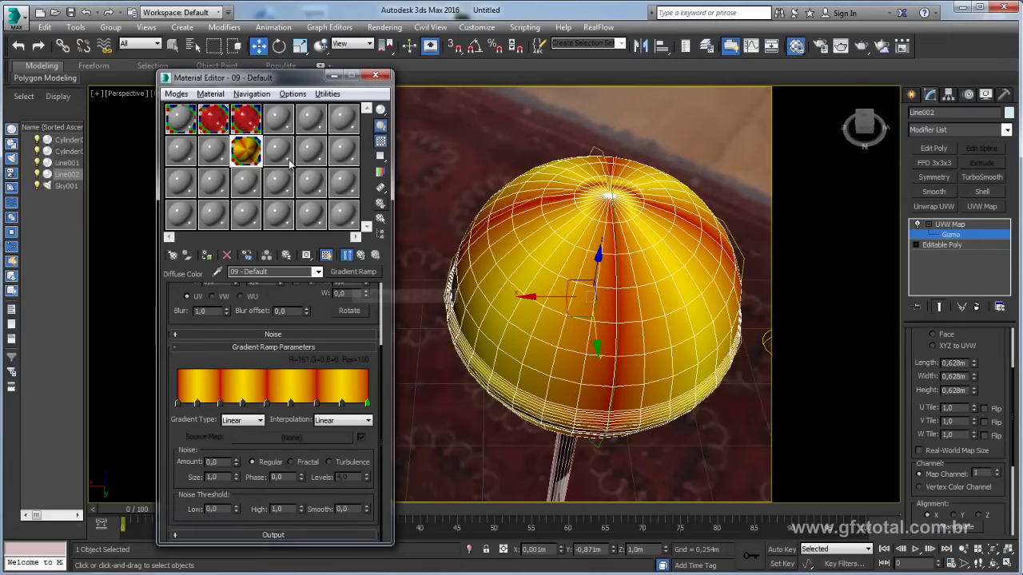
click(253, 128)
Paste the striped gradient as an instance into cor 02's diffuse map.
drag(279, 302, 286, 489)
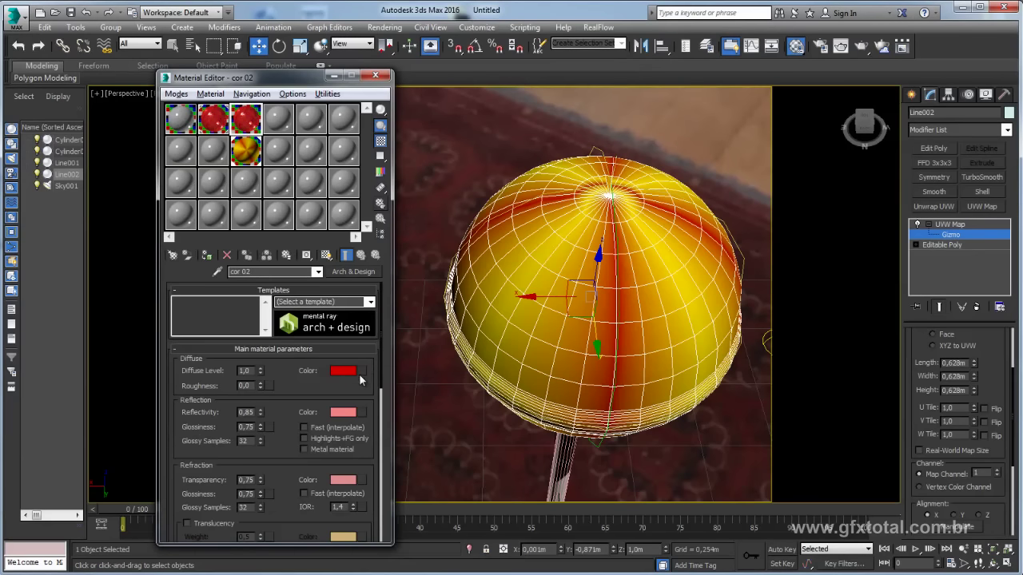
right_click(362, 370)
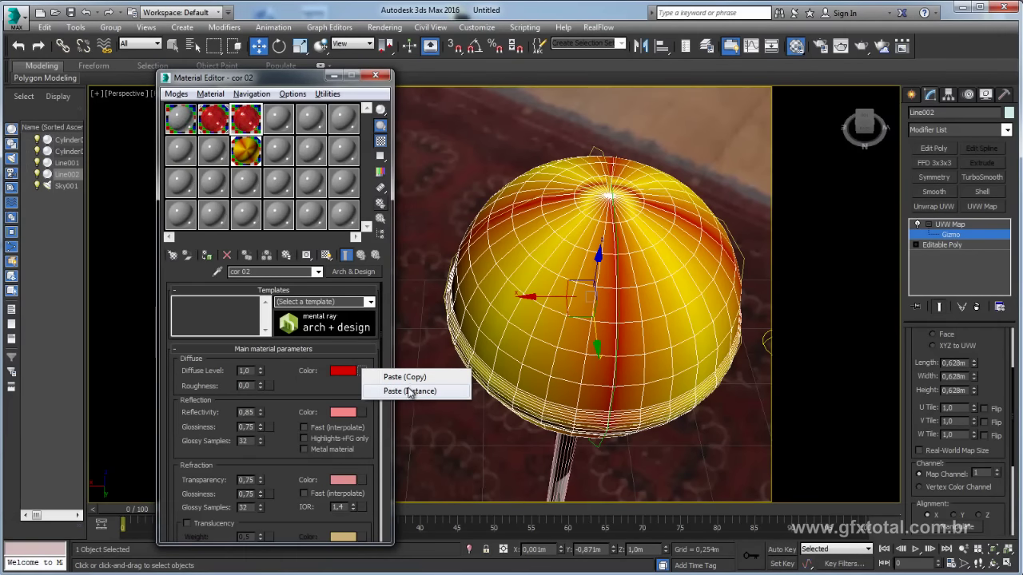
click(413, 376)
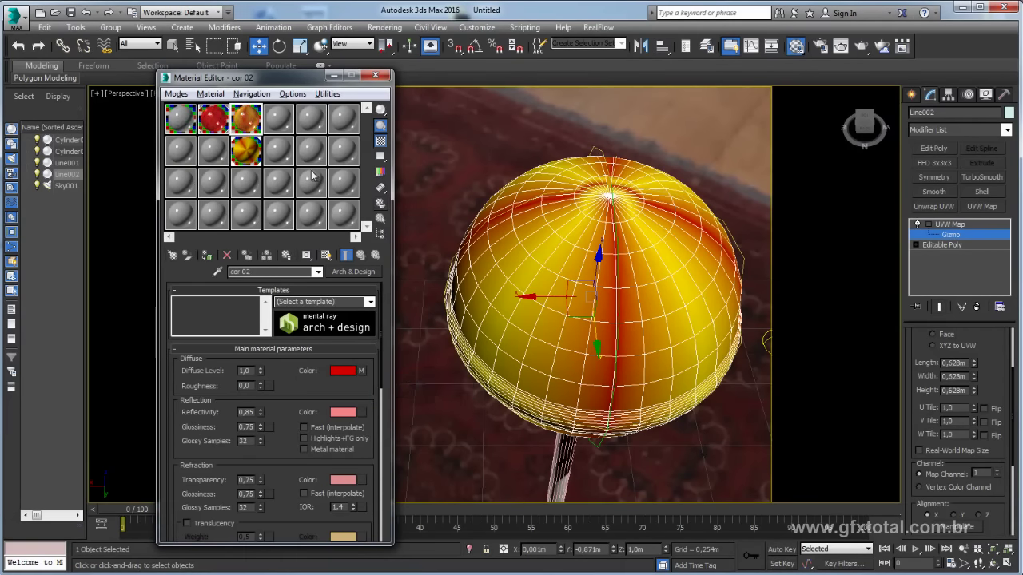
Apply the cor 02 material to the candy sphere and render the perspective view.
drag(253, 126, 520, 272)
alt+middle_drag(524, 281, 627, 245)
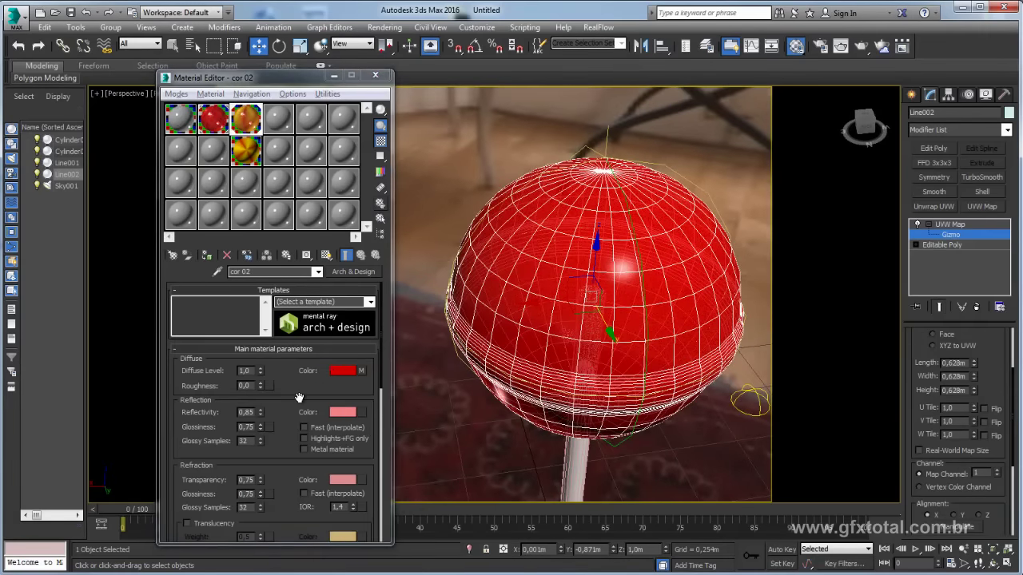
drag(299, 398, 299, 394)
alt+middle_drag(575, 280, 631, 263)
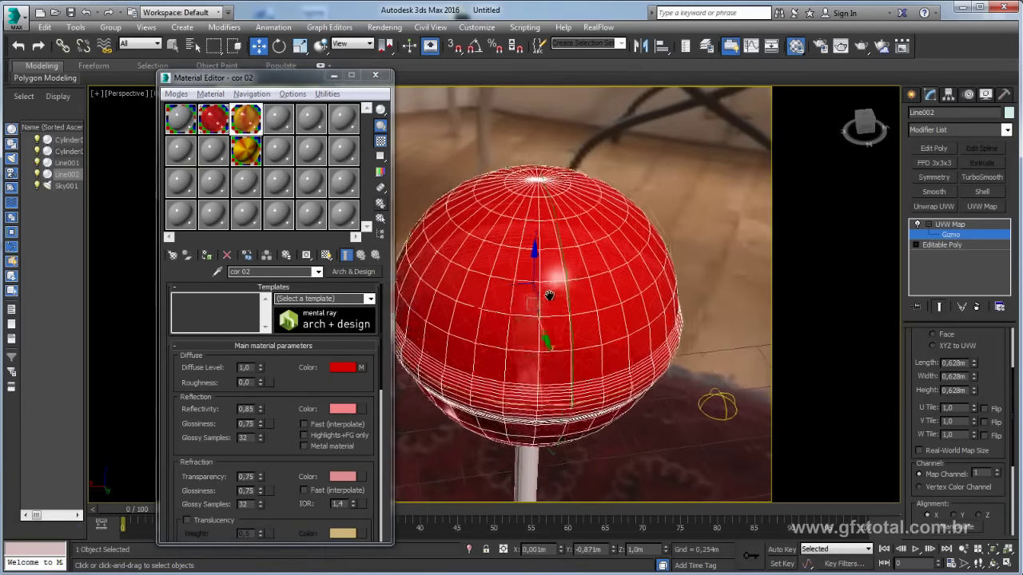
click(861, 48)
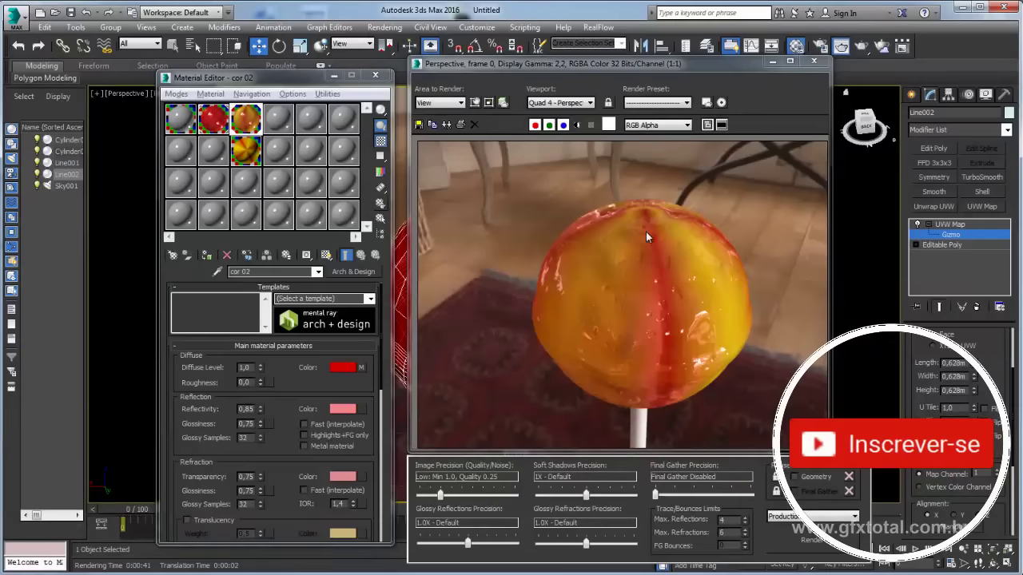
Scroll the panel while the glossy striped lollipop renders over the room photo.
scroll(370, 391, down, 3)
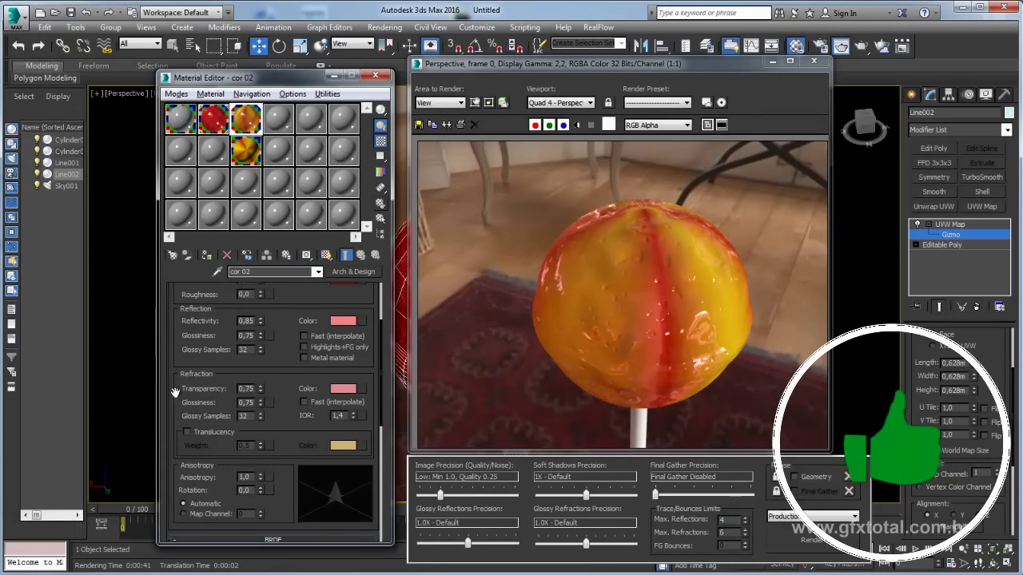
Paste an independent copy of the gradient into cor 02's refraction colour and open it.
right_click(358, 393)
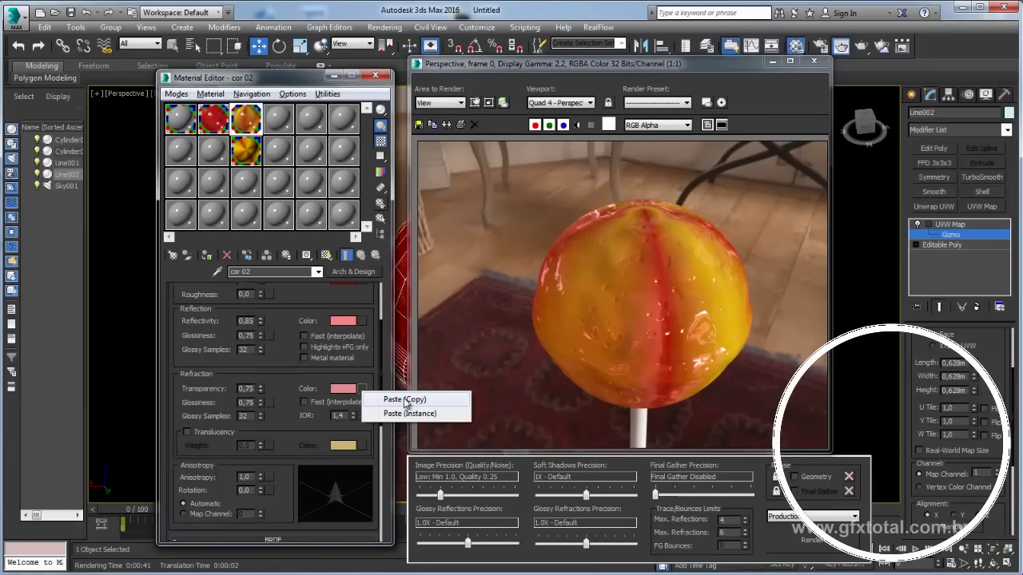
click(400, 401)
click(361, 389)
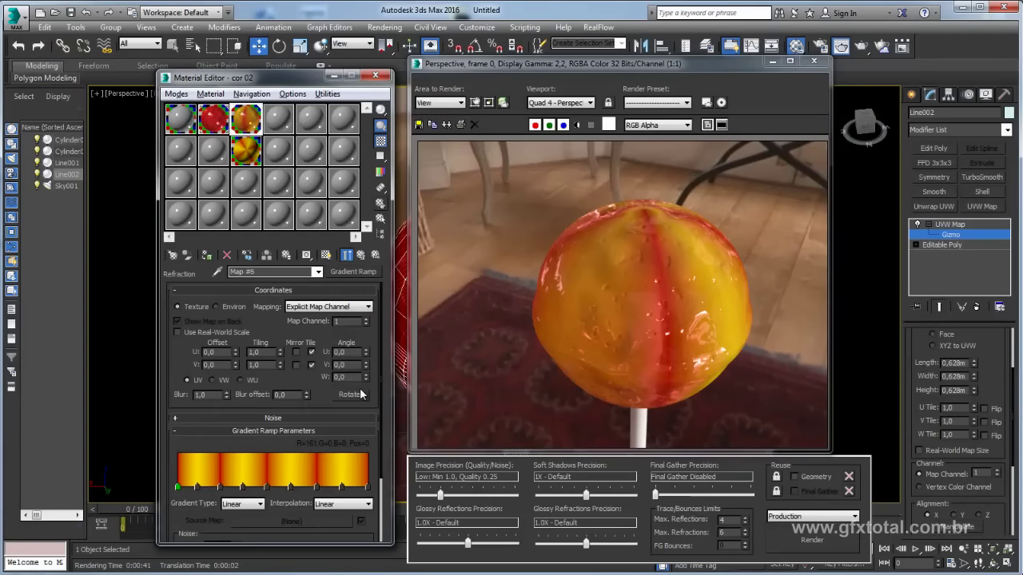
Make the first red stop paler and copy that pale red onto the other four red stops.
double_click(179, 486)
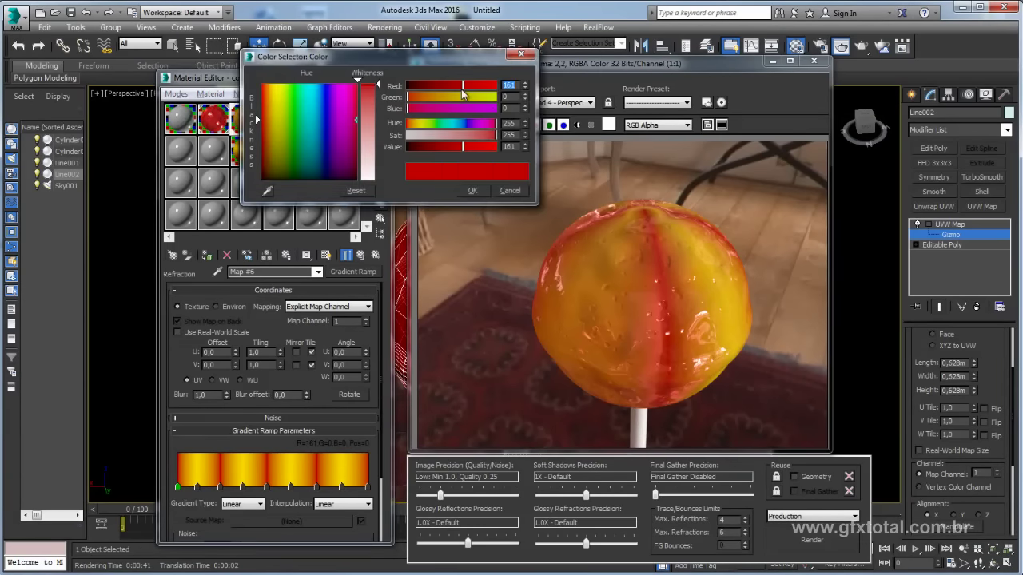
drag(495, 135, 480, 137)
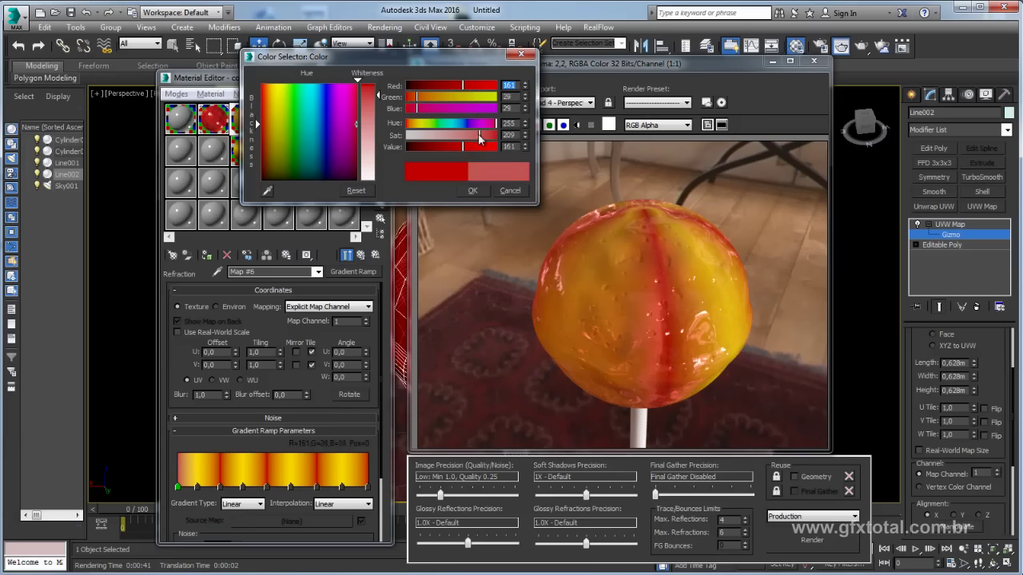
click(473, 191)
right_click(178, 486)
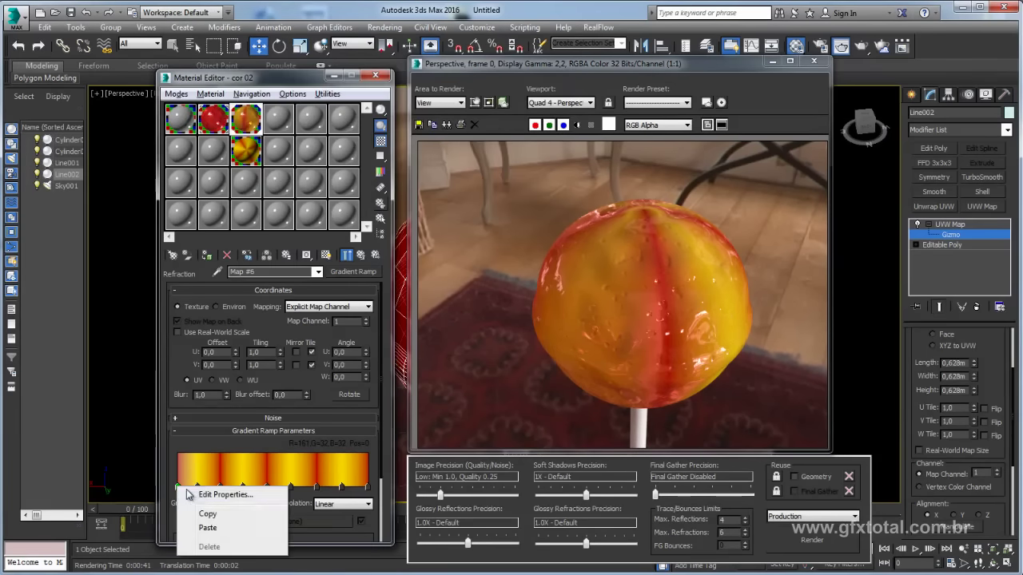
click(212, 512)
right_click(220, 488)
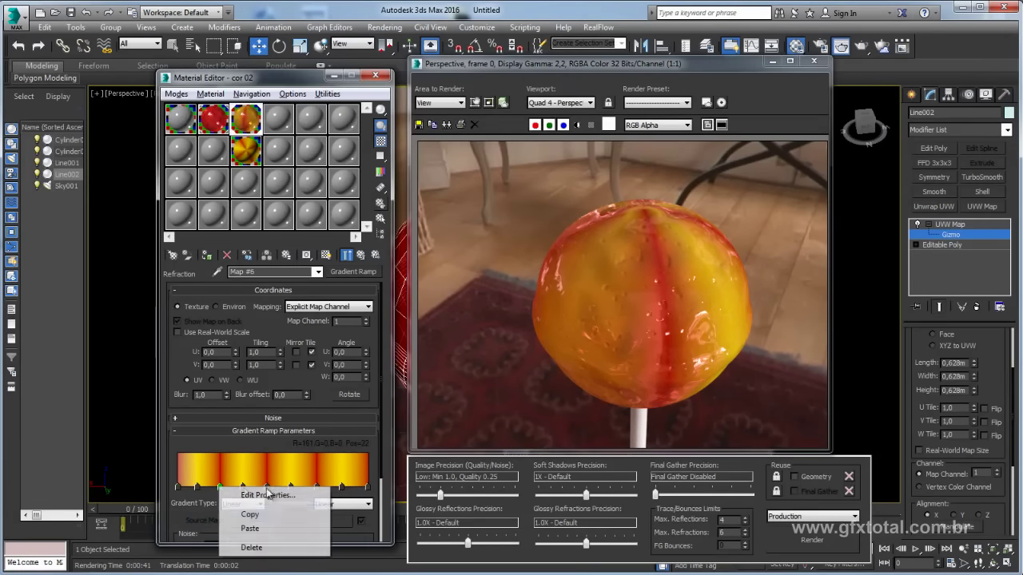
click(268, 527)
right_click(267, 487)
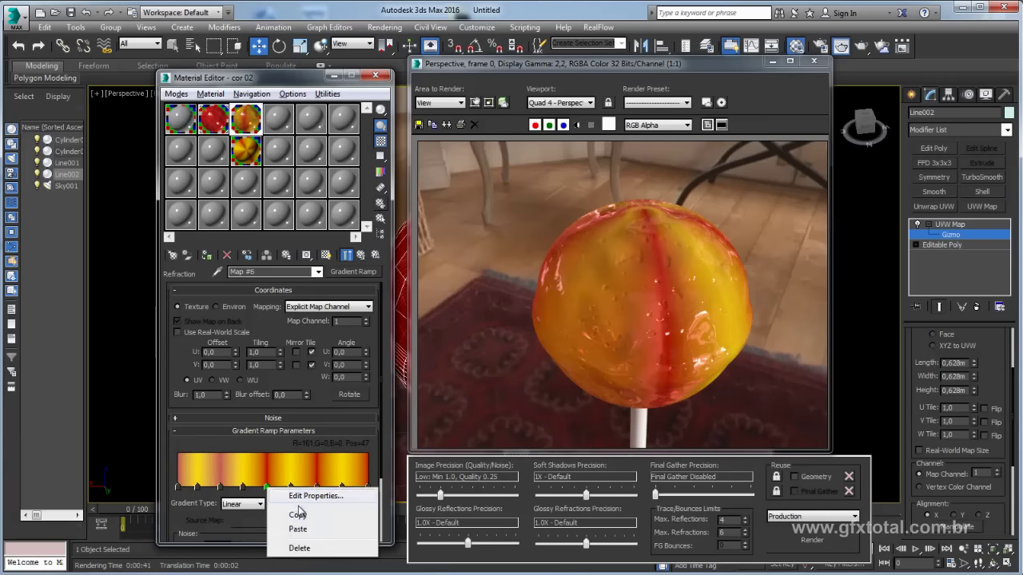
click(276, 527)
right_click(318, 487)
click(349, 529)
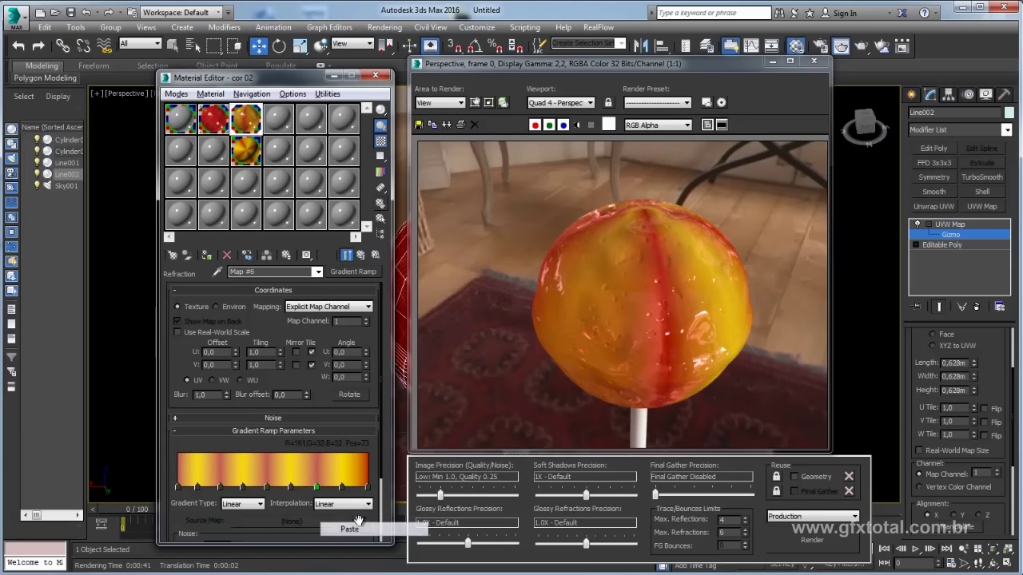
right_click(367, 486)
click(404, 529)
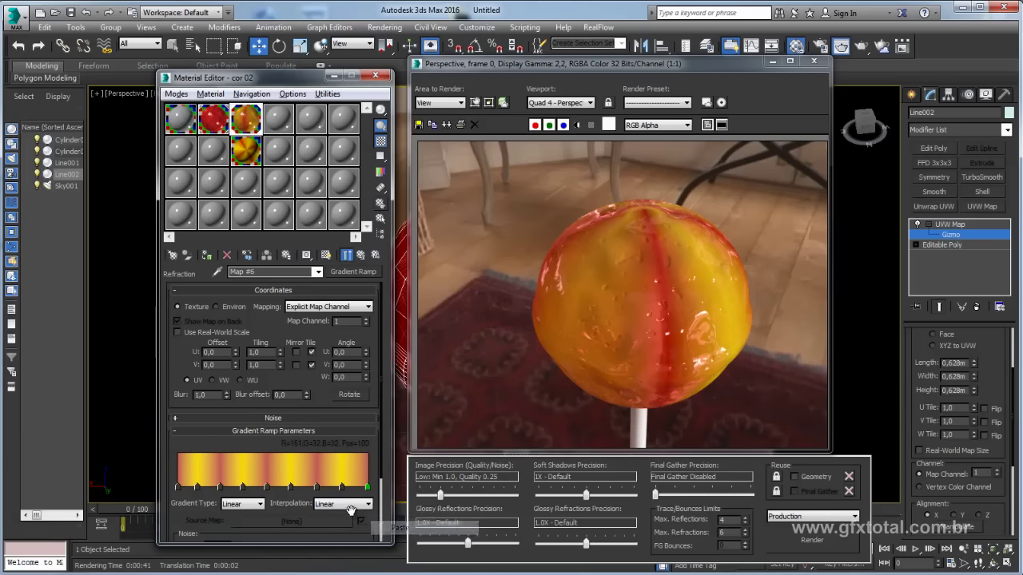
Make a yellow stop paler, paste it onto the other three yellow stops, and clone the render.
double_click(197, 486)
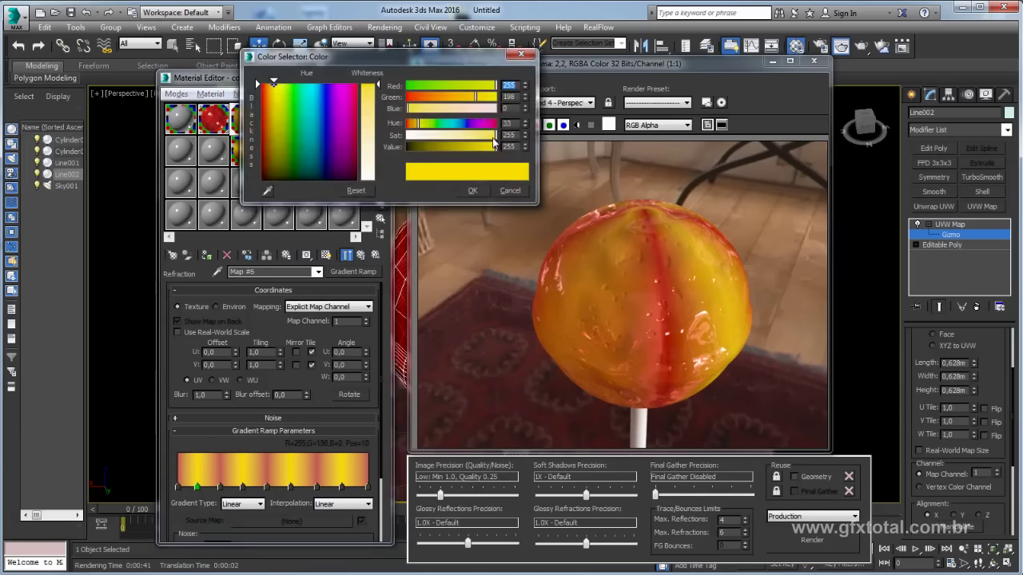
drag(494, 135, 478, 135)
click(473, 192)
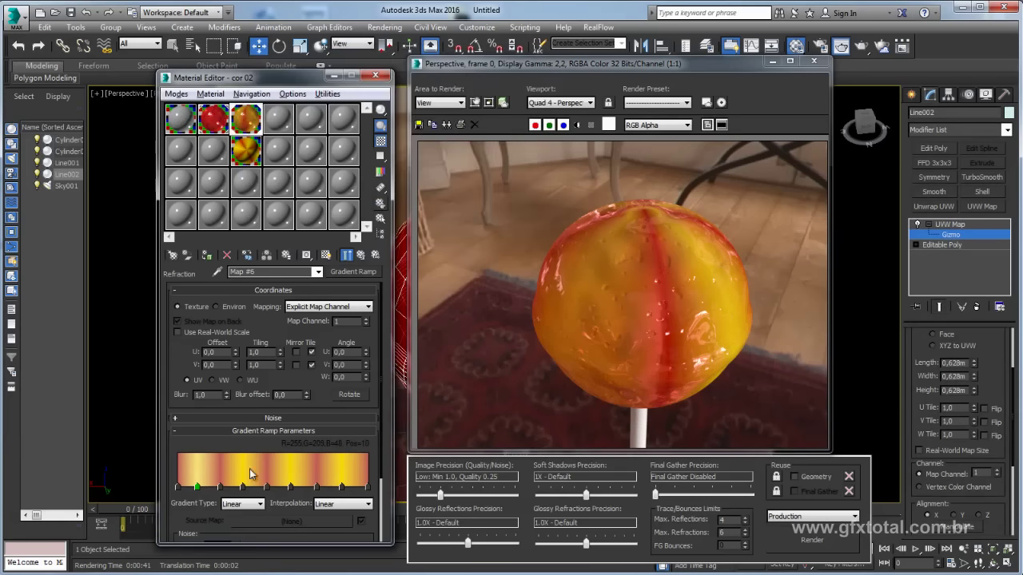
right_click(197, 488)
click(230, 517)
right_click(243, 488)
click(272, 529)
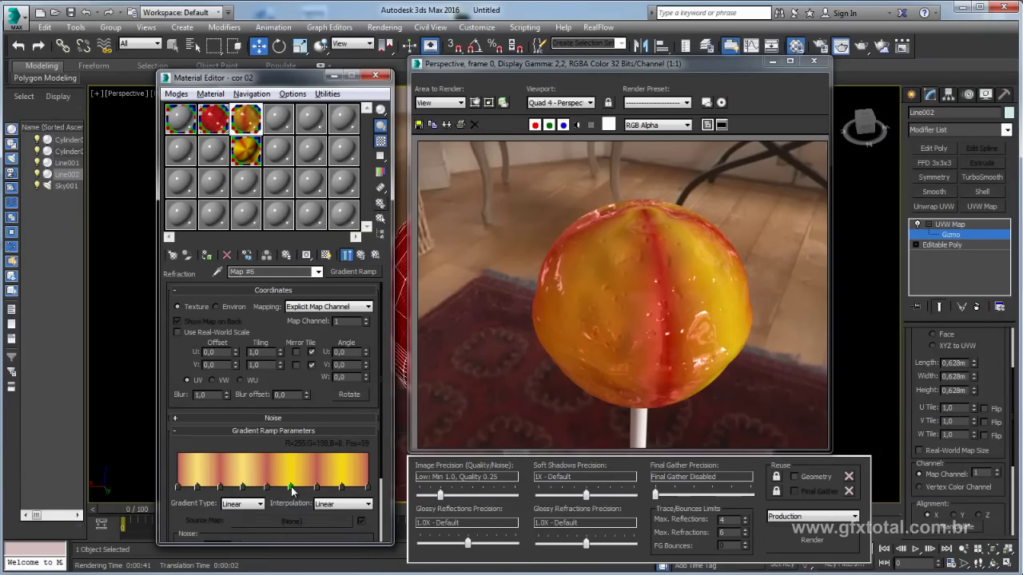
right_click(292, 489)
click(320, 529)
right_click(342, 489)
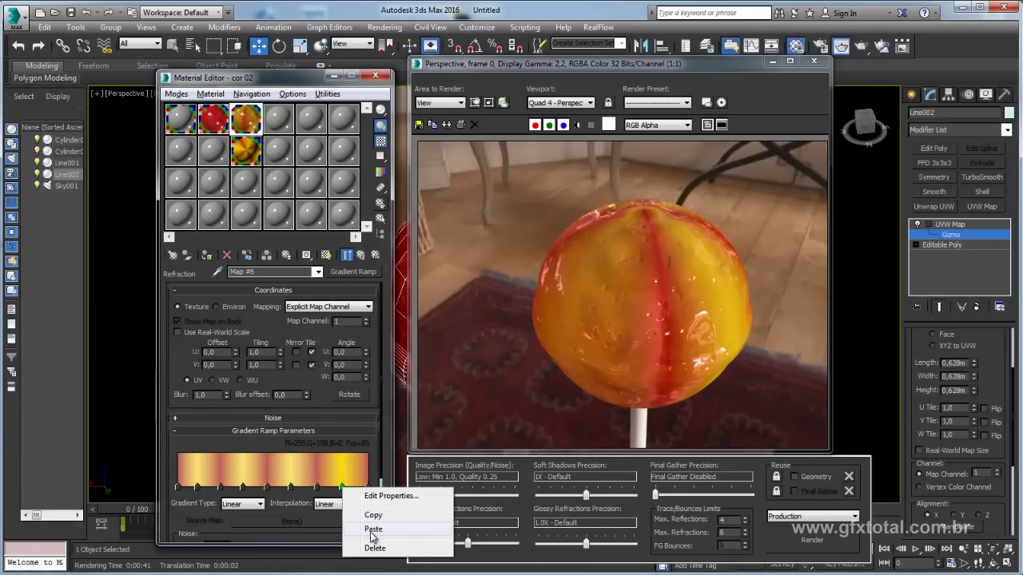
click(372, 530)
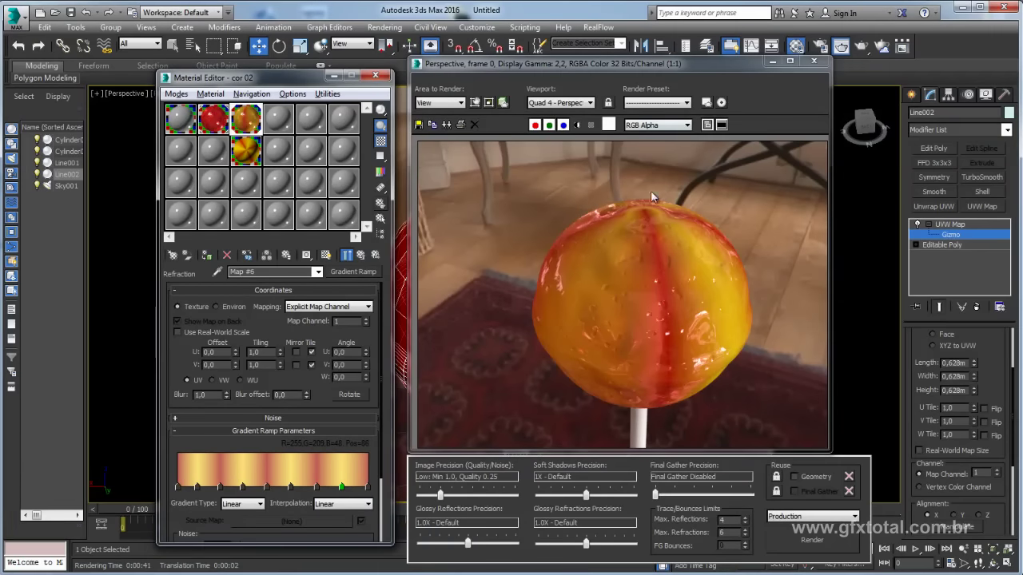
click(465, 125)
Place the cloned render left and the frame window right, re-render, then close the clone.
drag(655, 178, 350, 120)
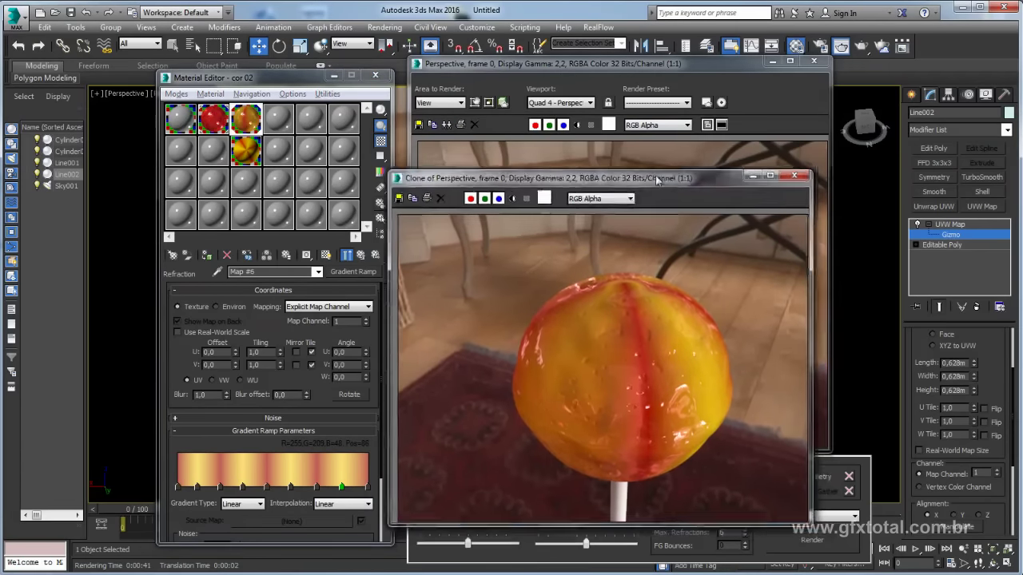
drag(678, 65, 802, 64)
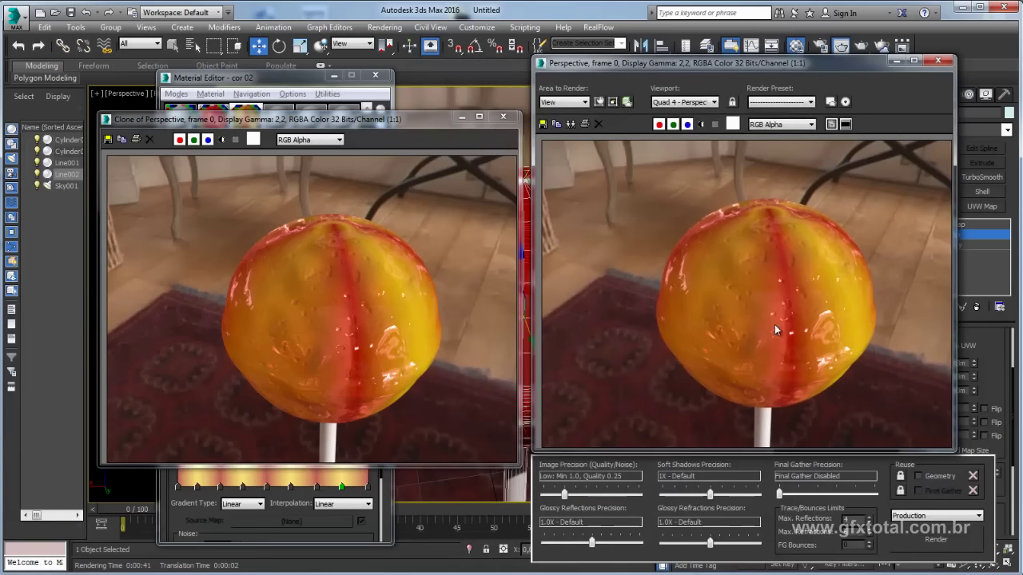
click(924, 548)
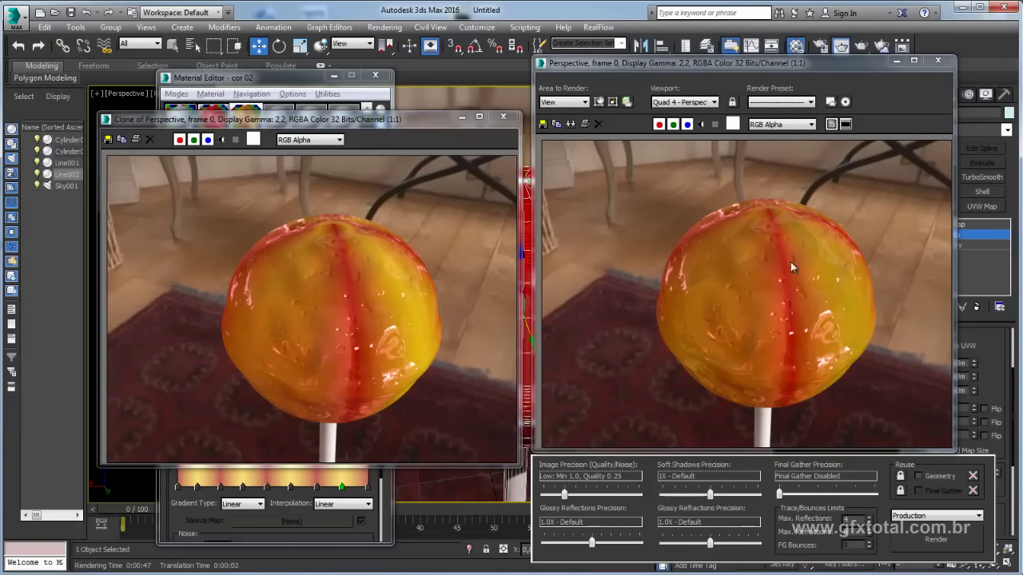
click(504, 118)
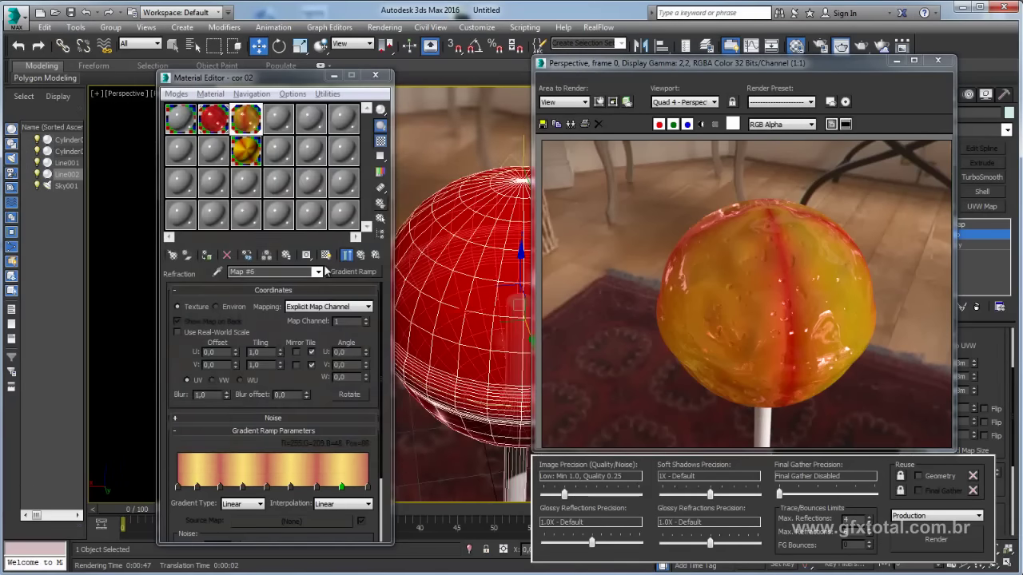
In cor 02's diffuse gradient, copy the red from position 22 onto the leftmost stop and position 4.
click(357, 257)
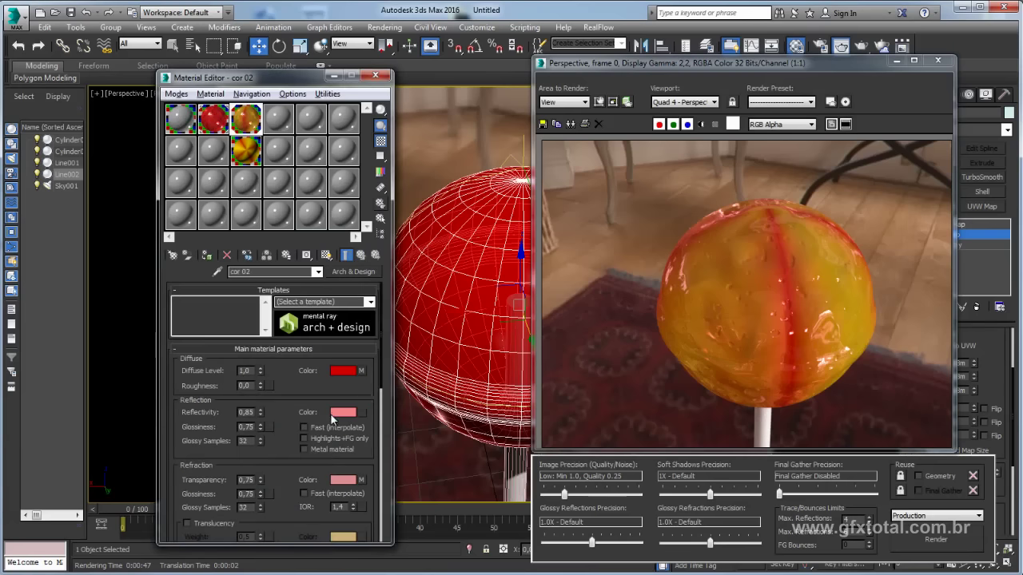
click(361, 372)
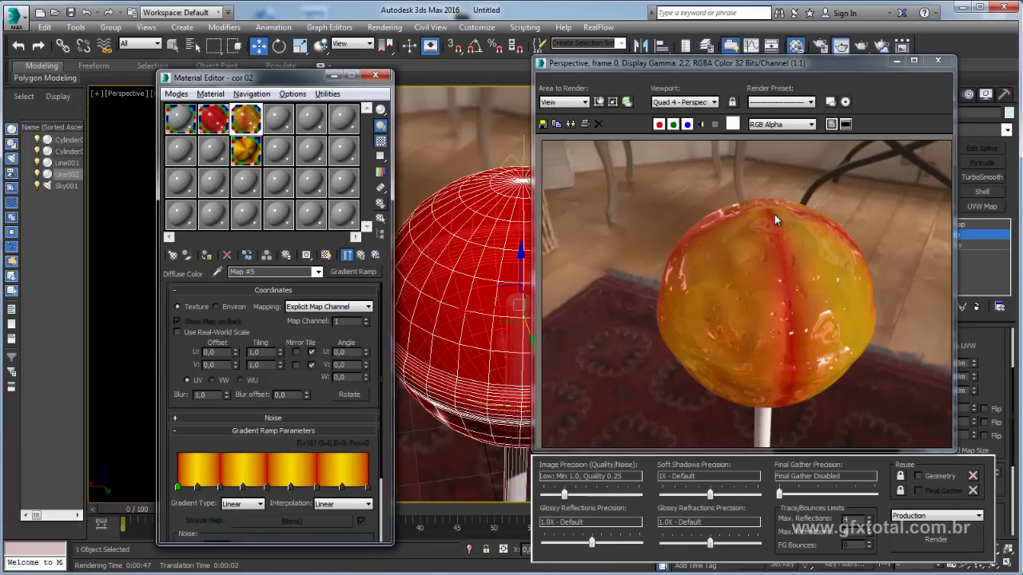
drag(198, 487, 202, 487)
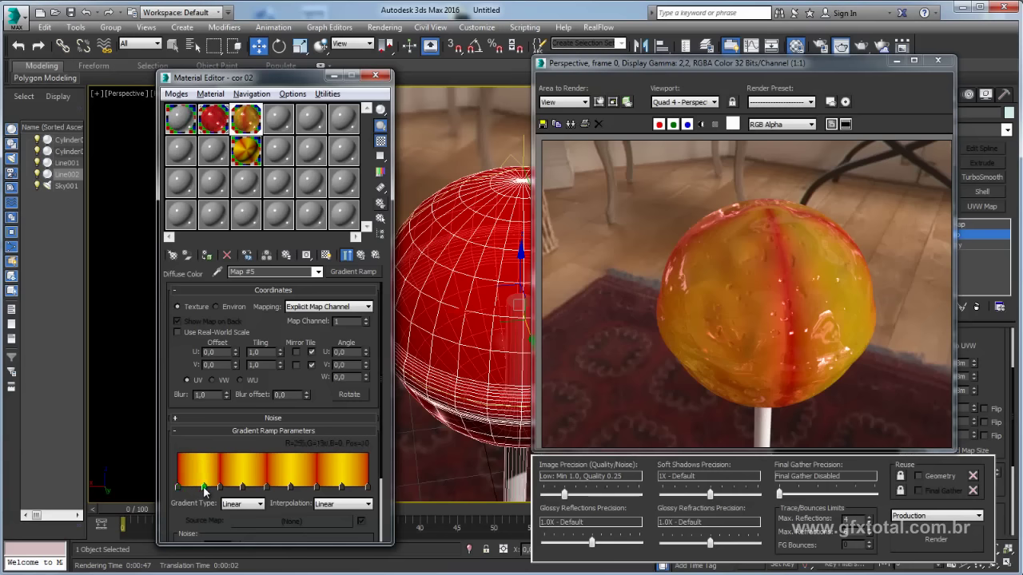
click(178, 488)
right_click(178, 489)
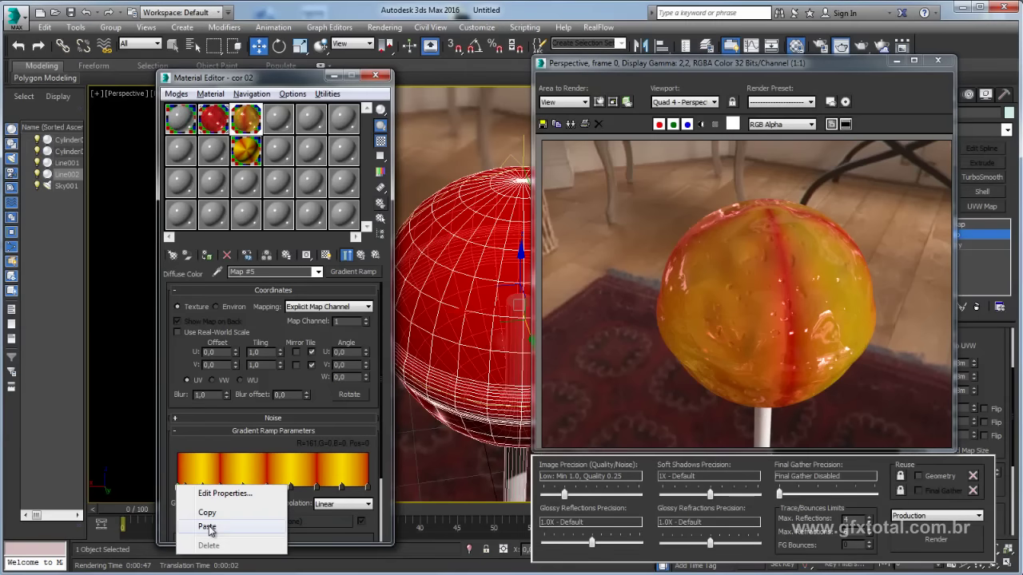
click(196, 528)
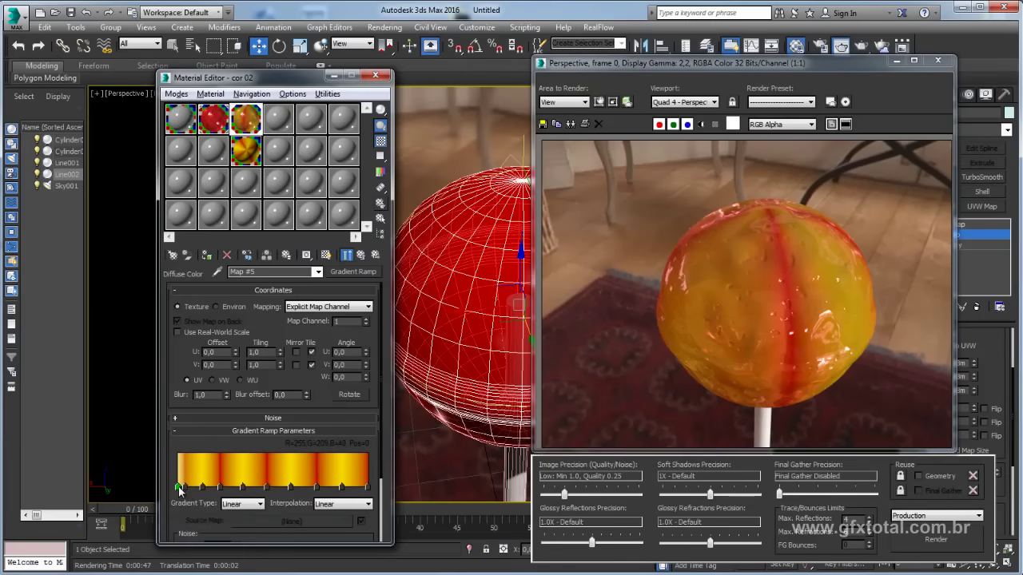
click(220, 488)
right_click(220, 487)
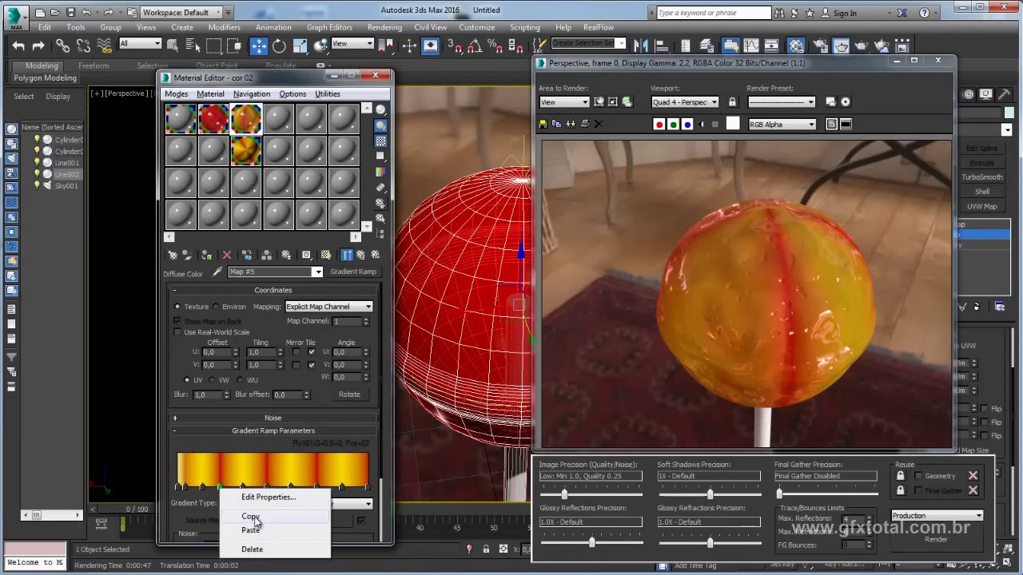
click(254, 517)
click(185, 488)
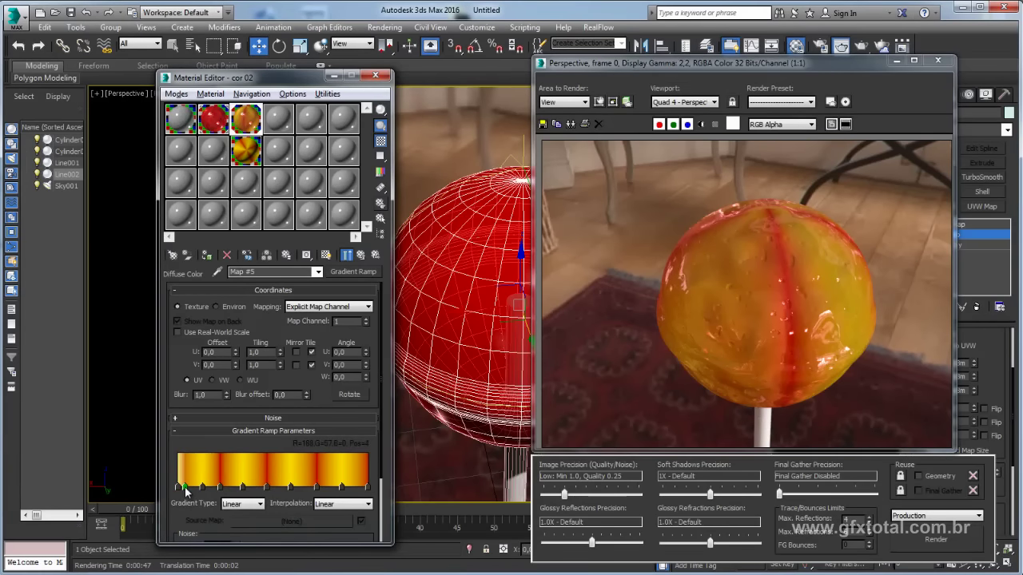
right_click(184, 487)
click(227, 530)
click(178, 487)
right_click(178, 487)
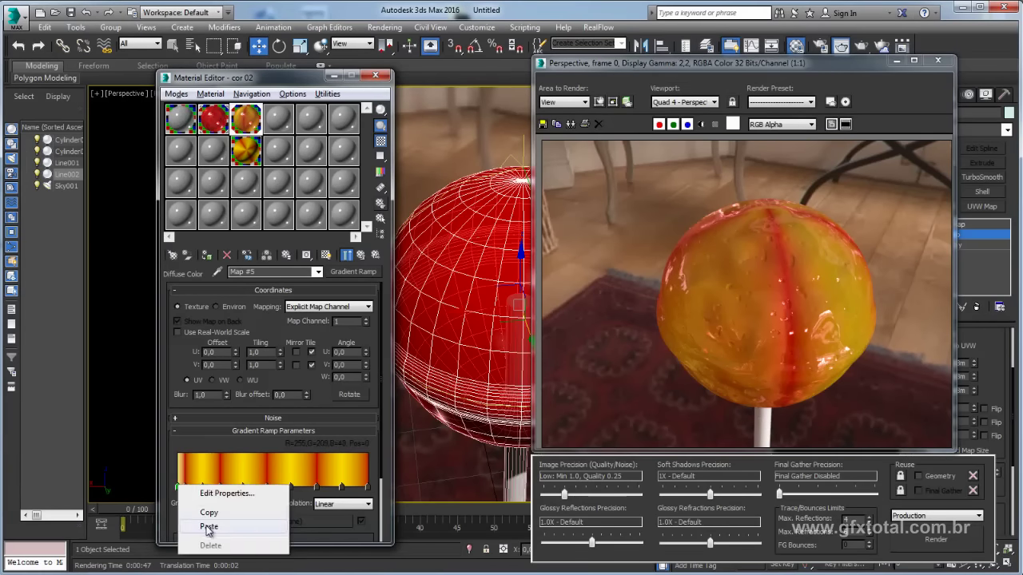
click(210, 527)
Move stops to positions 25, 49 and 94, paint them red, and return to cor 02.
drag(243, 488, 229, 487)
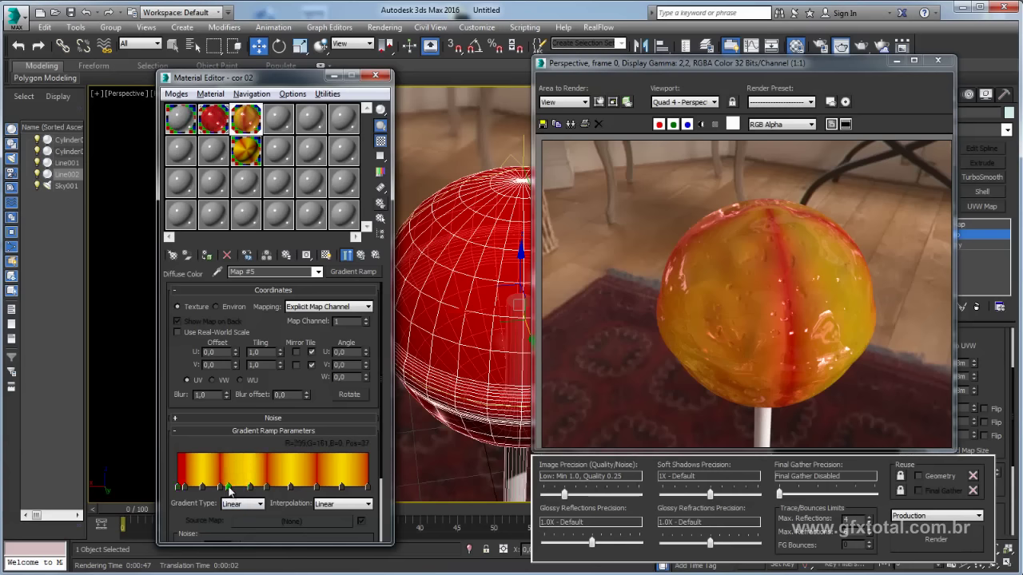
right_click(230, 489)
click(254, 530)
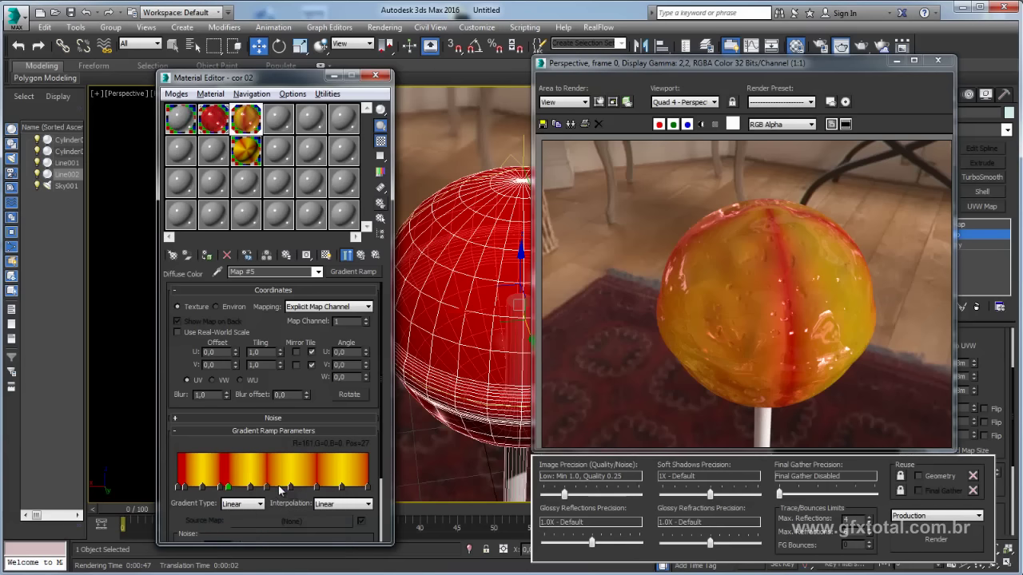
drag(267, 488, 274, 488)
right_click(274, 488)
click(305, 528)
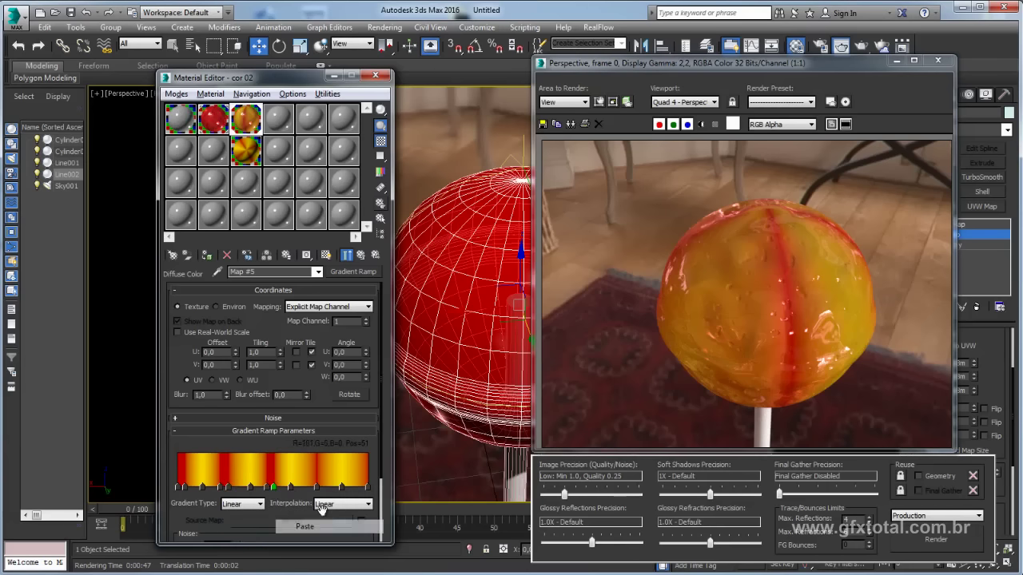
drag(316, 488, 320, 487)
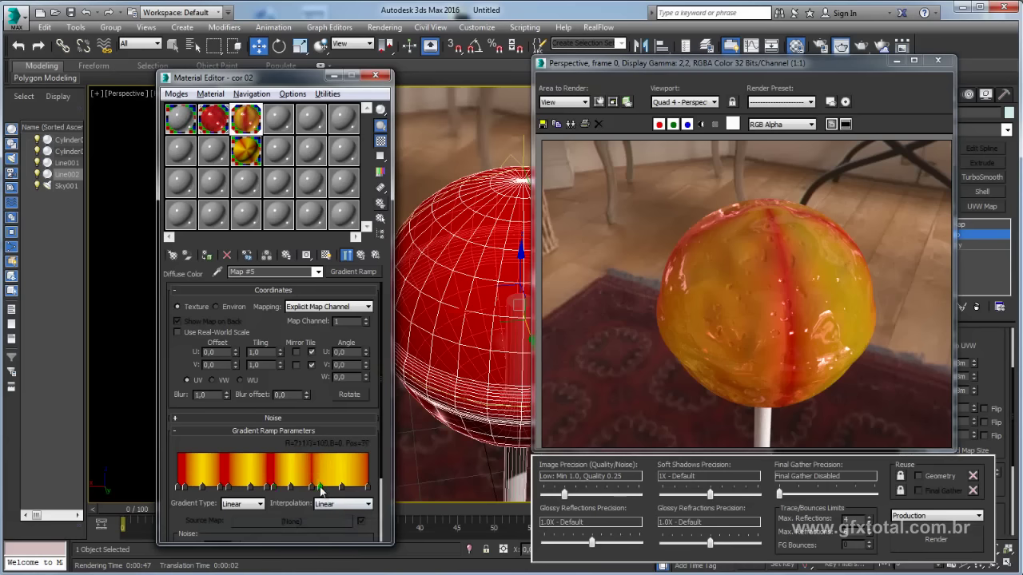
right_click(320, 488)
click(349, 517)
click(355, 488)
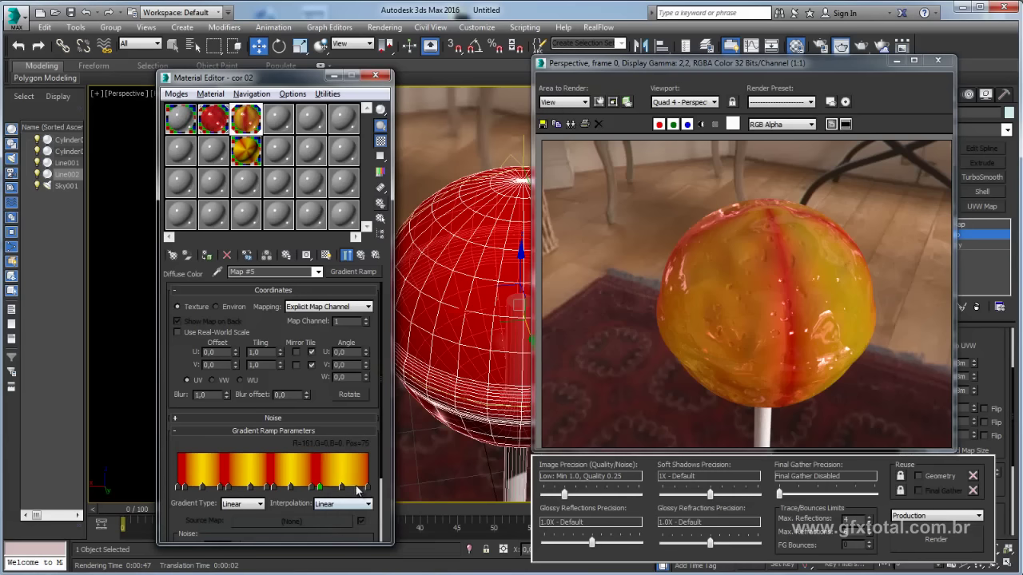
right_click(358, 488)
click(369, 527)
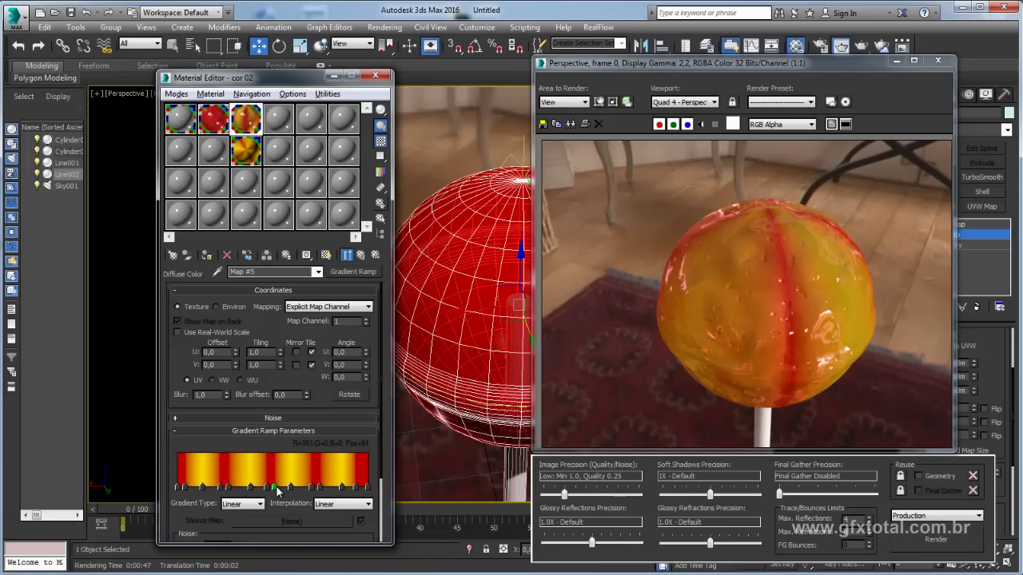
mouse_move(265, 492)
mouse_down()
mouse_move(217, 490)
mouse_move(246, 488)
mouse_up()
click(231, 489)
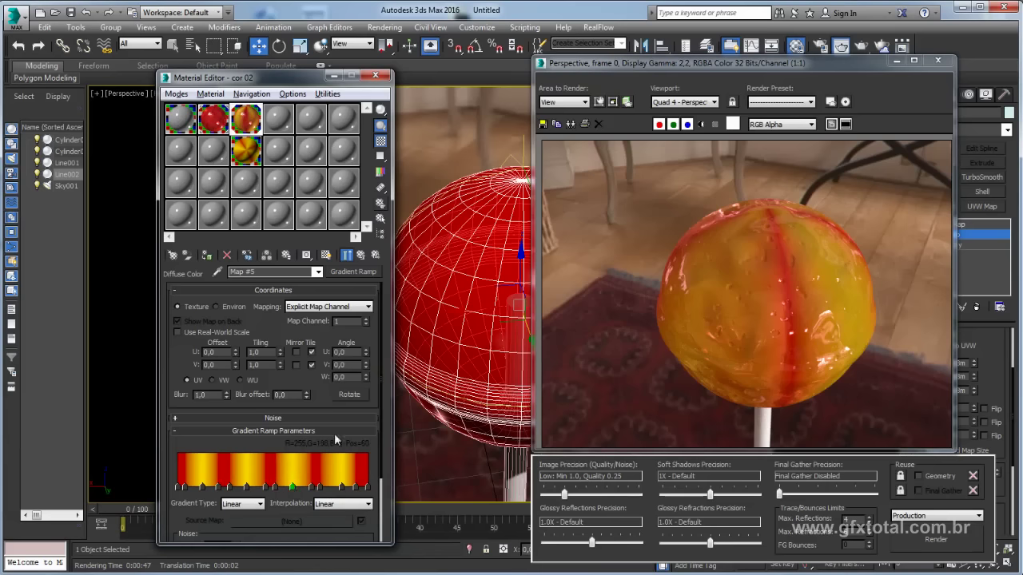
click(360, 255)
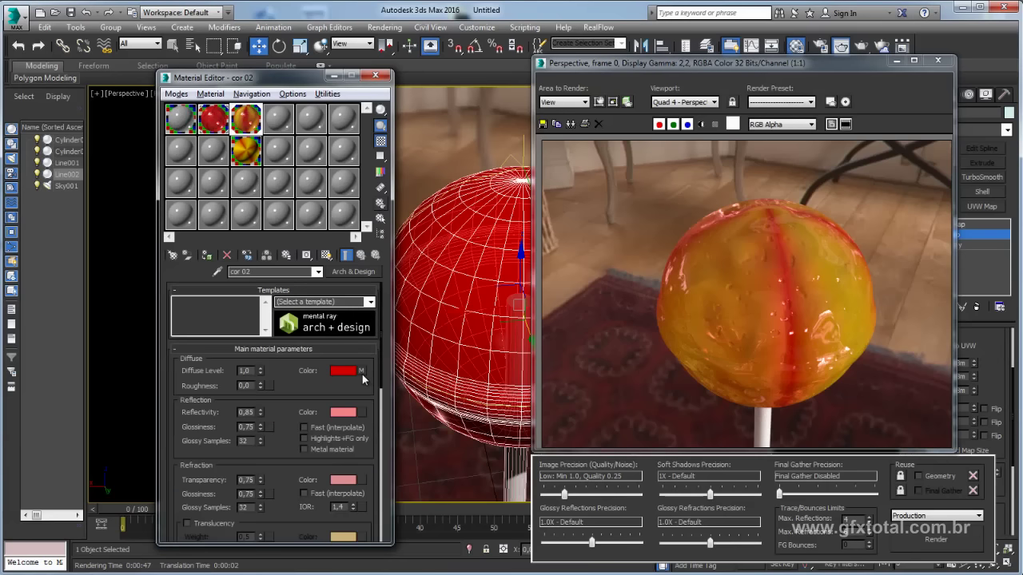
Copy the diffuse gradient map and check its leftmost and position-25 markers.
right_click(362, 375)
click(395, 393)
click(361, 372)
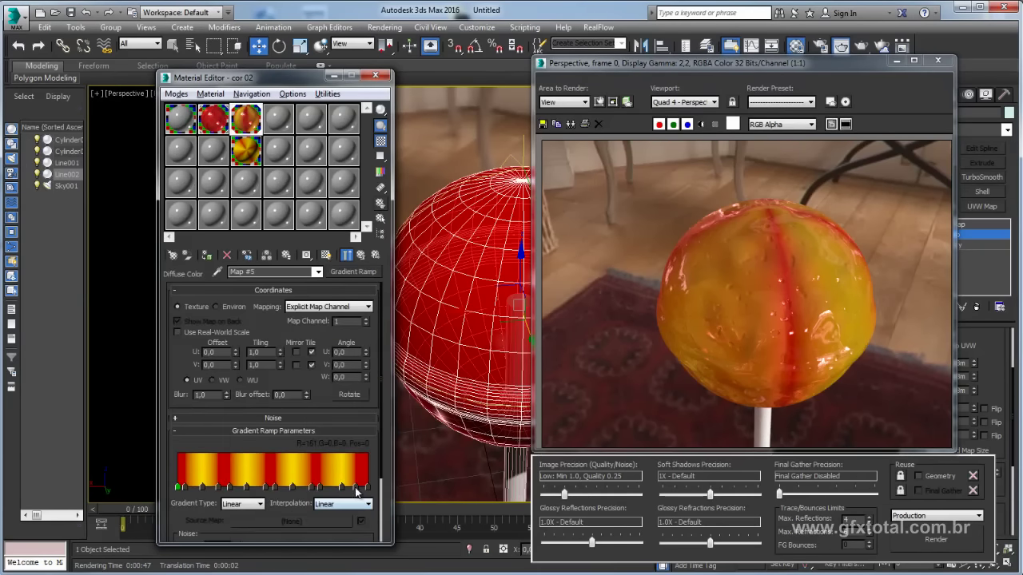
click(183, 488)
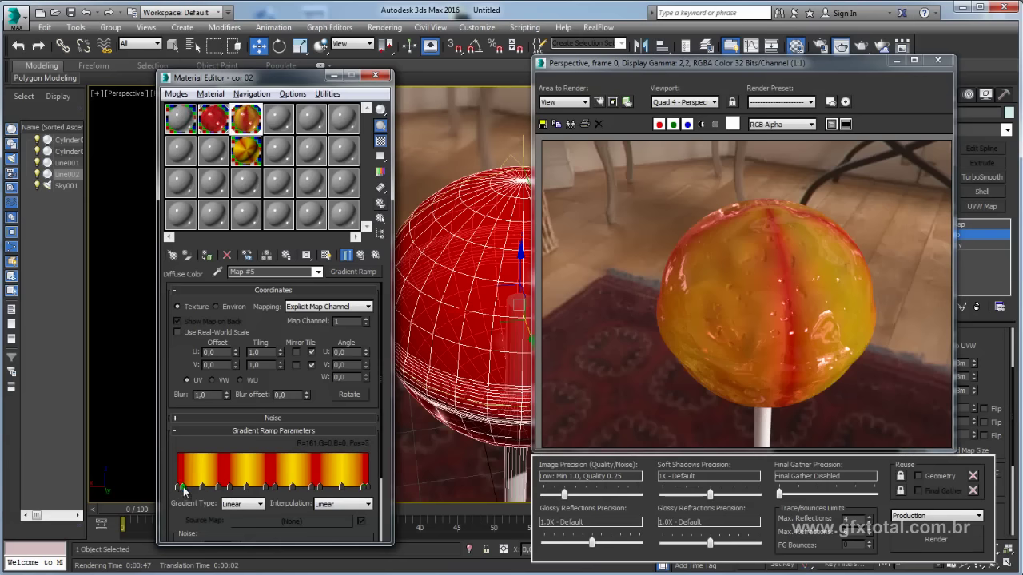
click(321, 487)
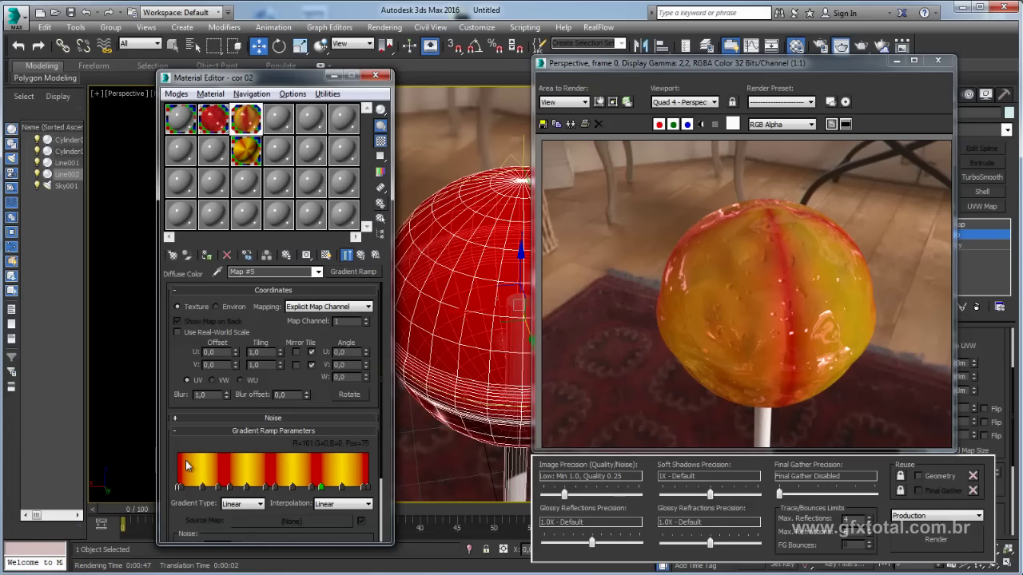
click(361, 256)
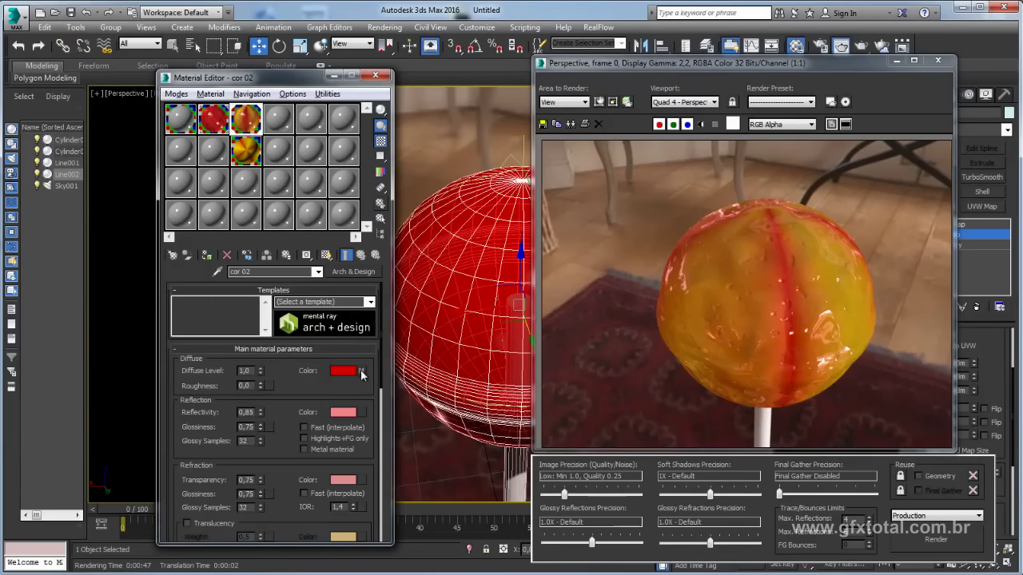
Paste the gradient into the refraction colour and open the new Map #7.
right_click(362, 374)
scroll(284, 490, down, 1)
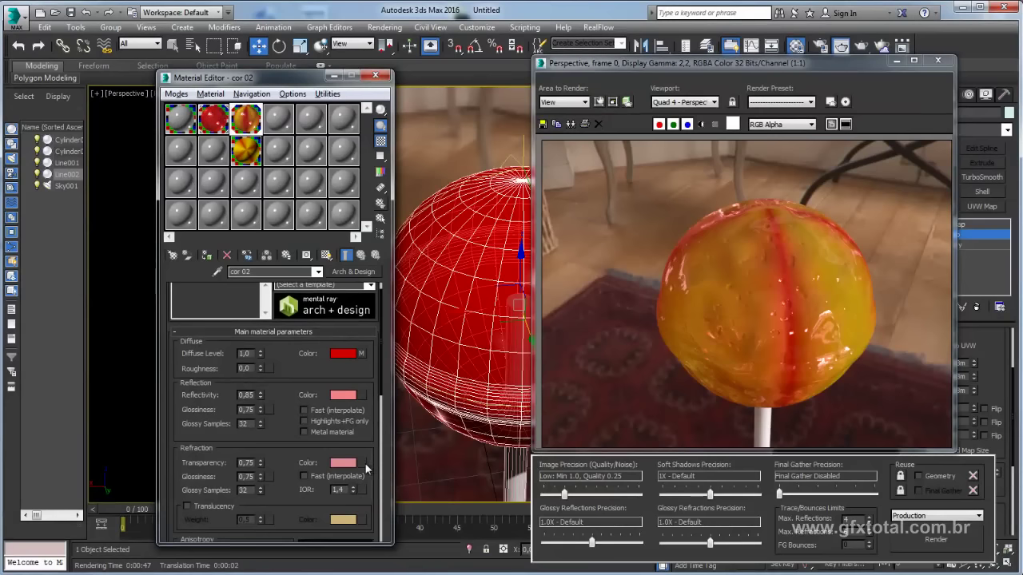
right_click(362, 465)
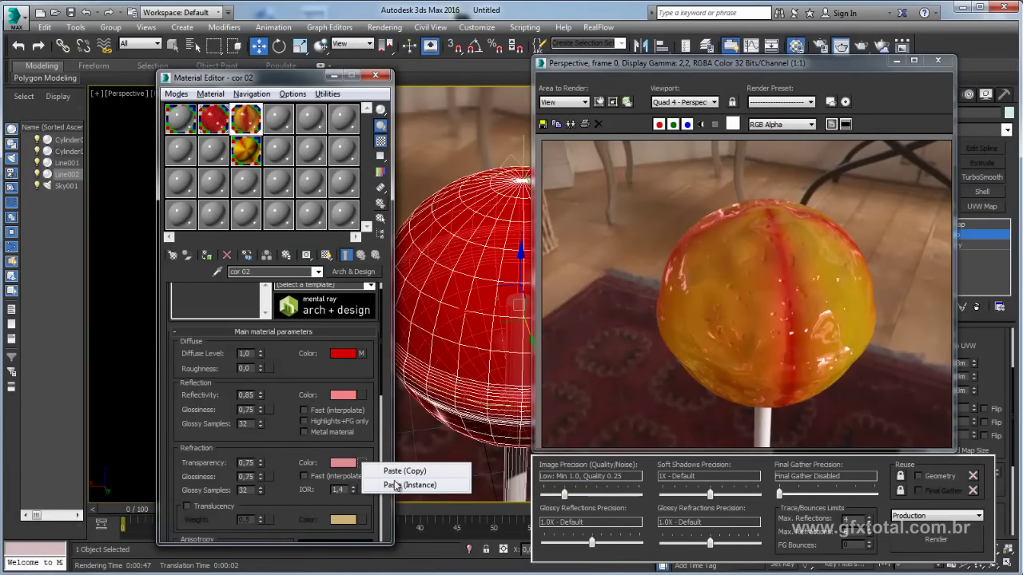
click(390, 485)
click(362, 465)
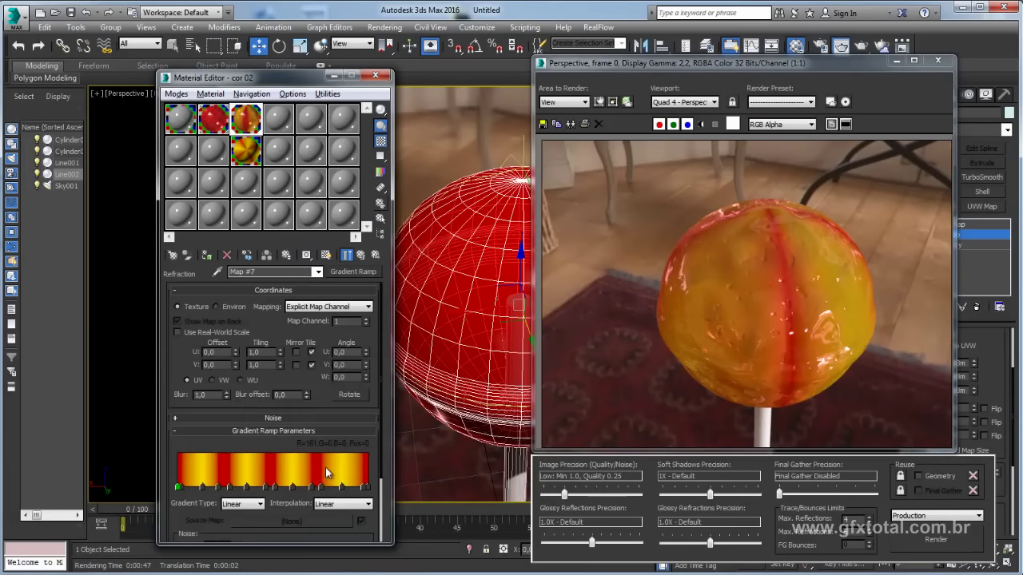
Lighten the left red marker and paste that paler red onto the other red markers.
double_click(178, 487)
drag(377, 118, 374, 96)
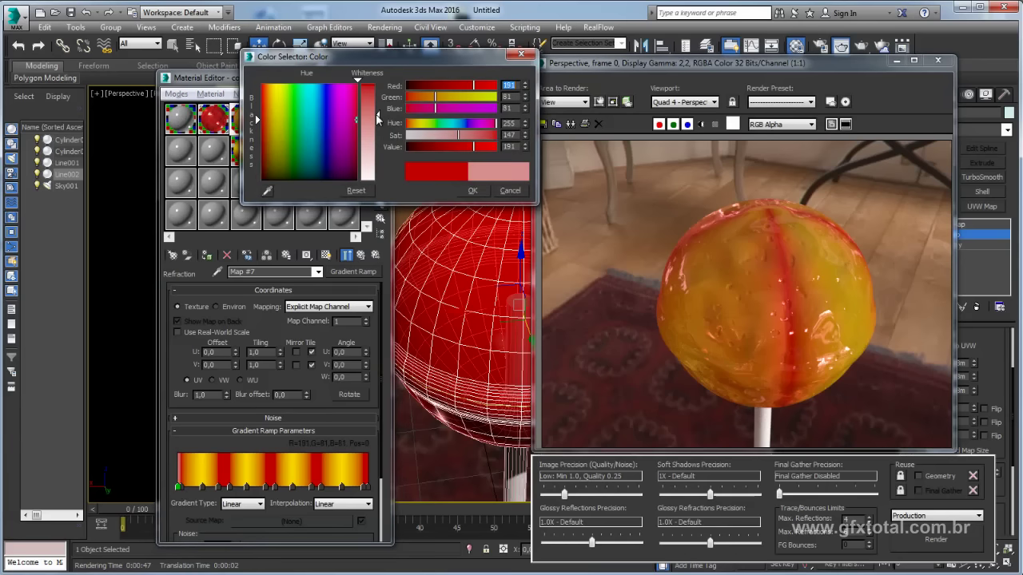
click(470, 190)
right_click(177, 487)
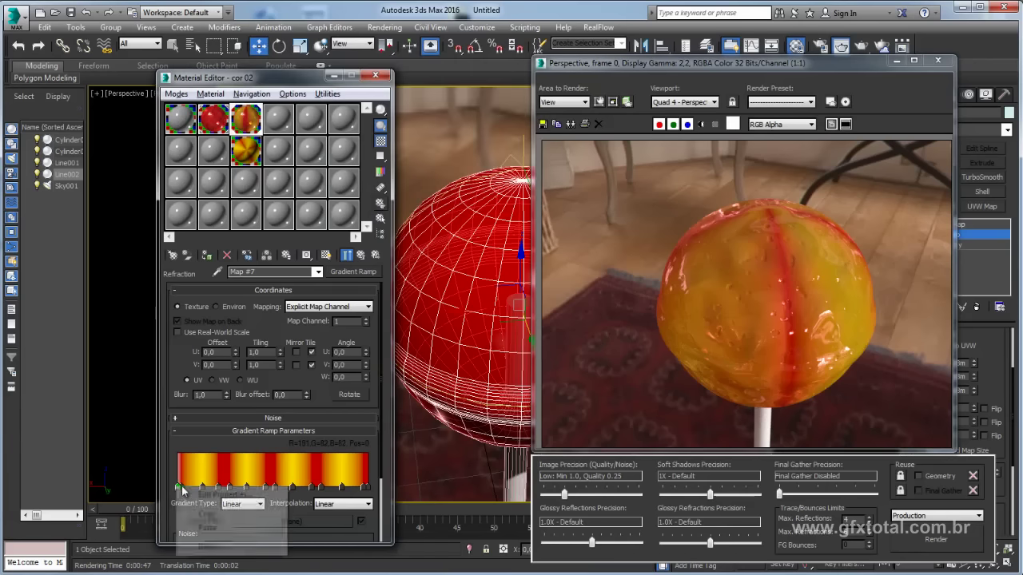
click(204, 515)
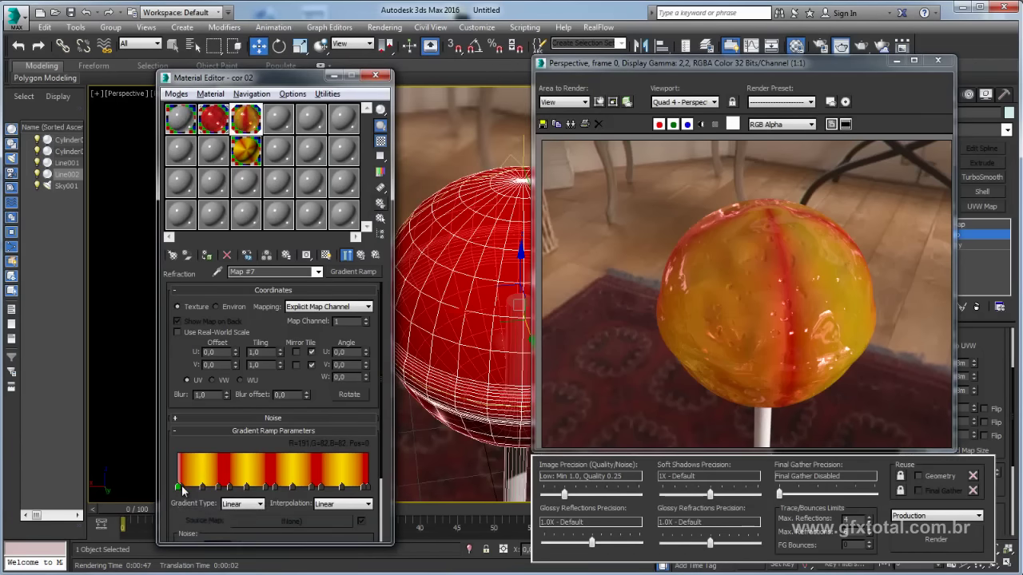
right_click(182, 491)
click(214, 510)
click(218, 488)
right_click(232, 496)
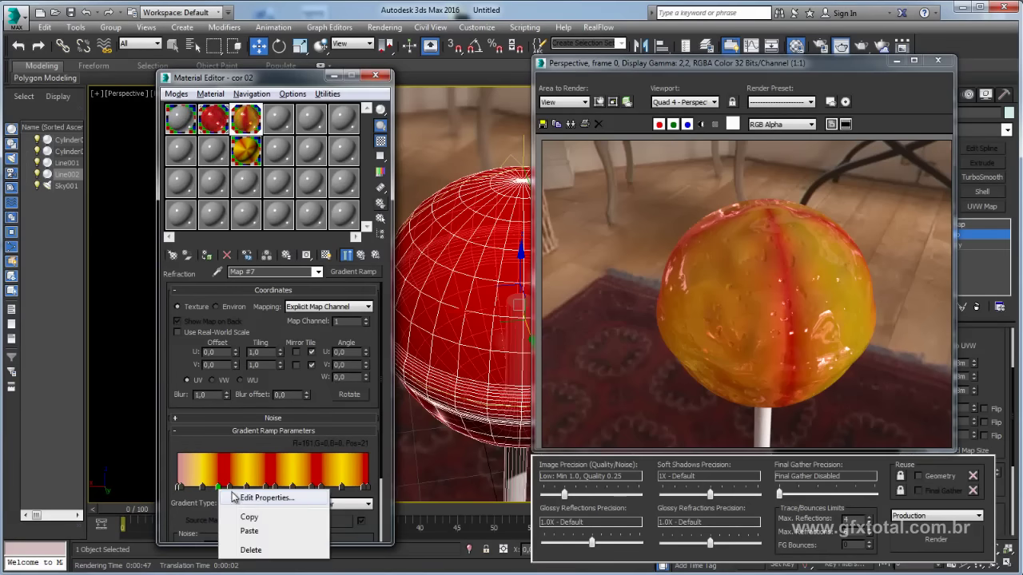
click(259, 534)
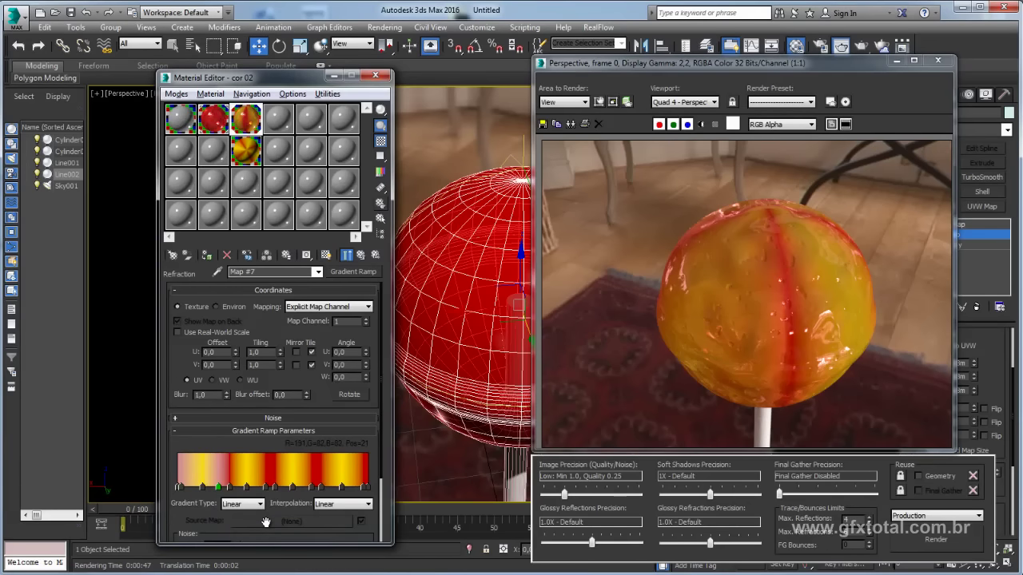
Make a yellow marker paler and paste it onto the other three yellow markers.
double_click(202, 489)
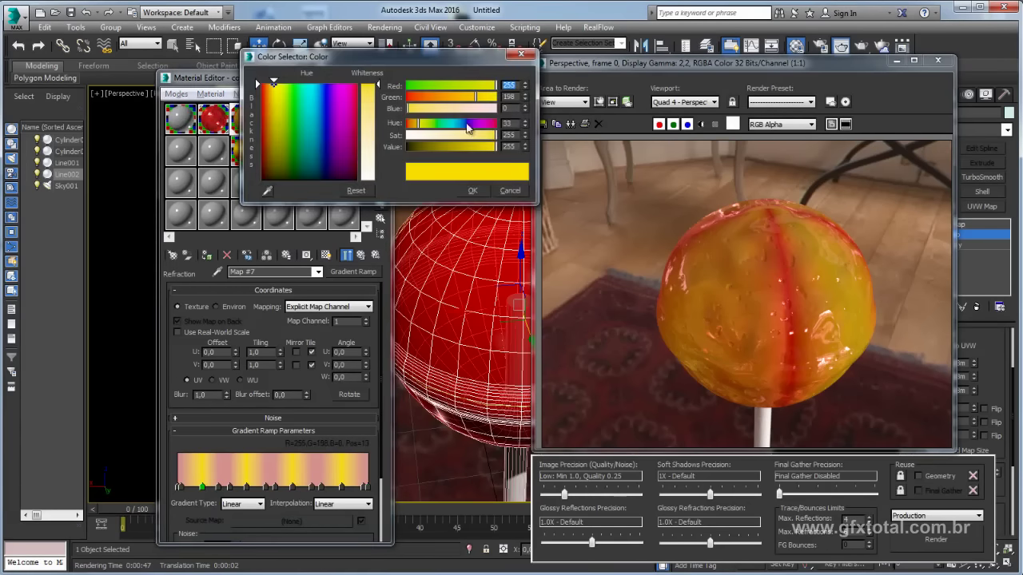
drag(499, 136, 476, 141)
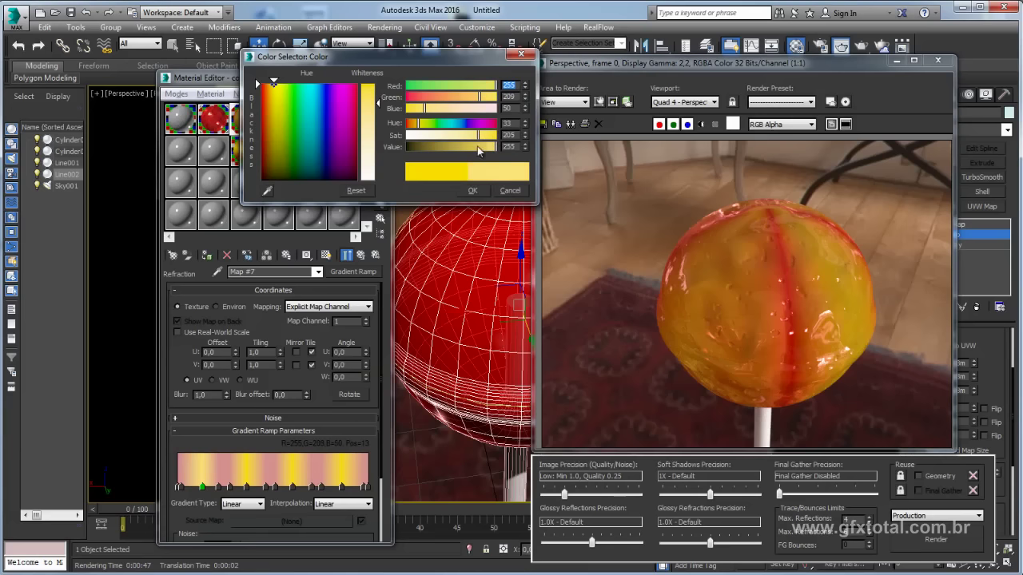
click(480, 200)
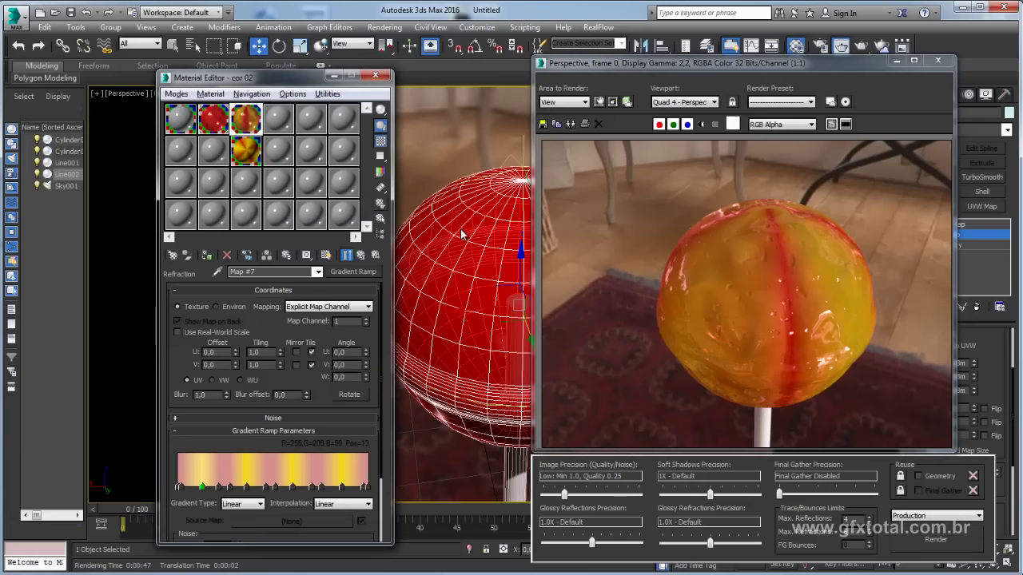
right_click(202, 487)
click(236, 514)
right_click(247, 487)
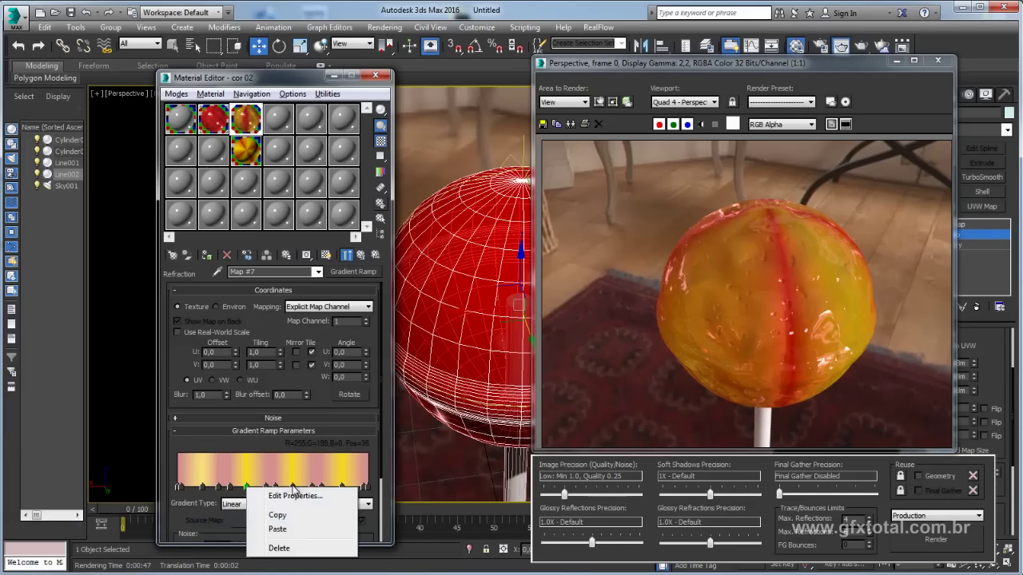
click(280, 529)
right_click(293, 488)
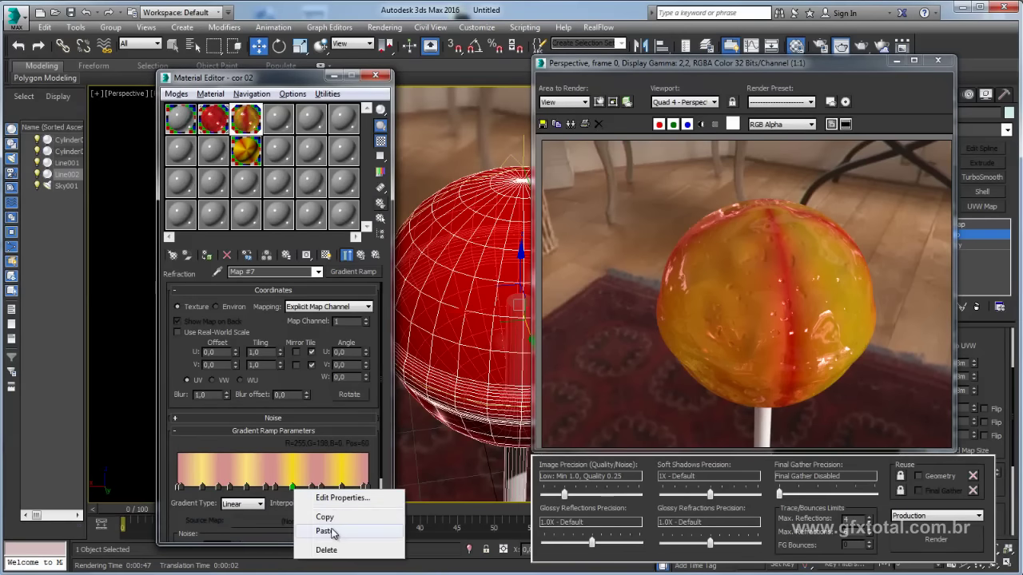
click(334, 533)
right_click(341, 486)
click(376, 529)
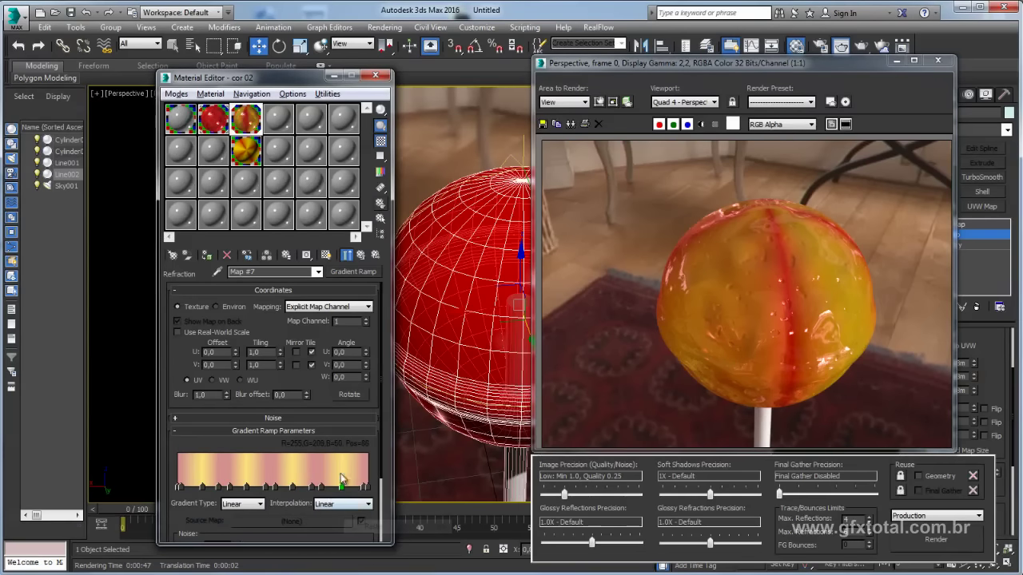
Copy the refraction gradient into cor 02's reflection colour and render the lollipop.
click(361, 255)
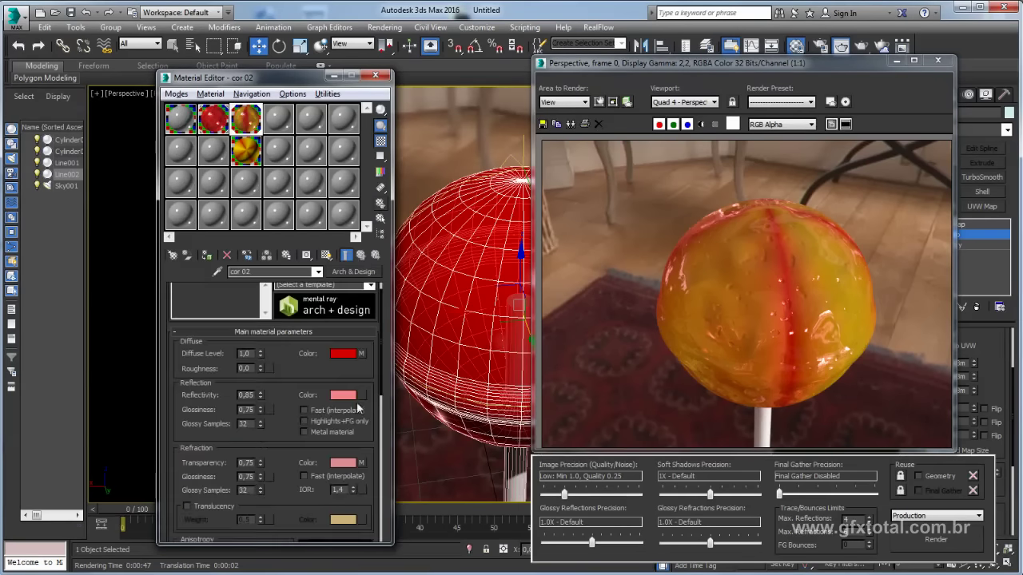
drag(365, 467, 364, 398)
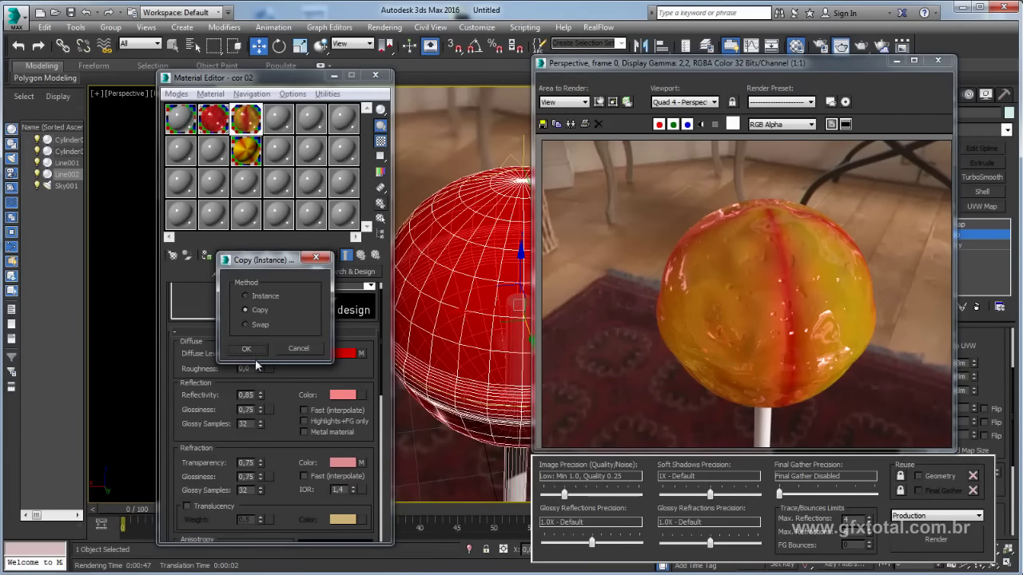
click(250, 349)
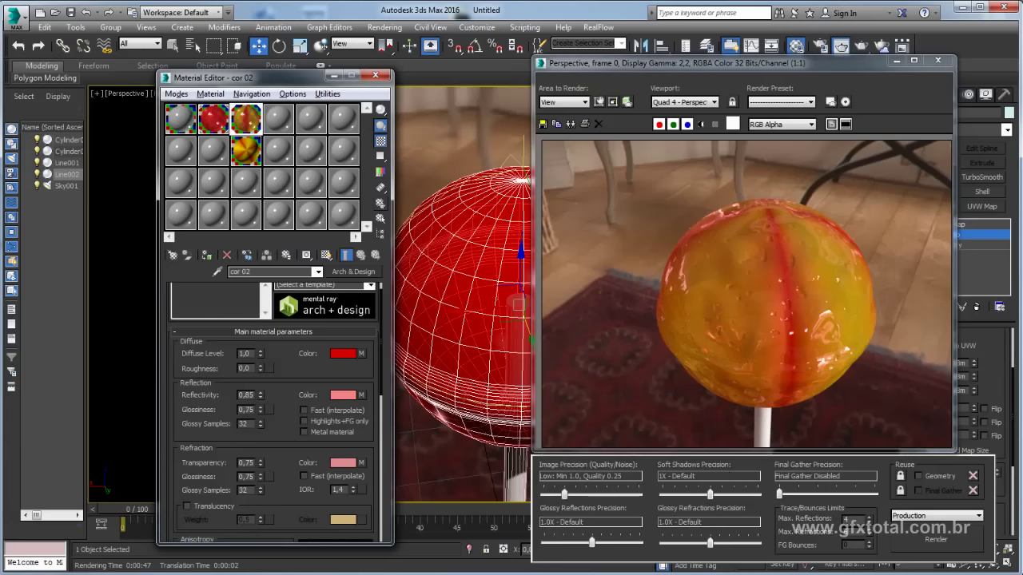
click(930, 541)
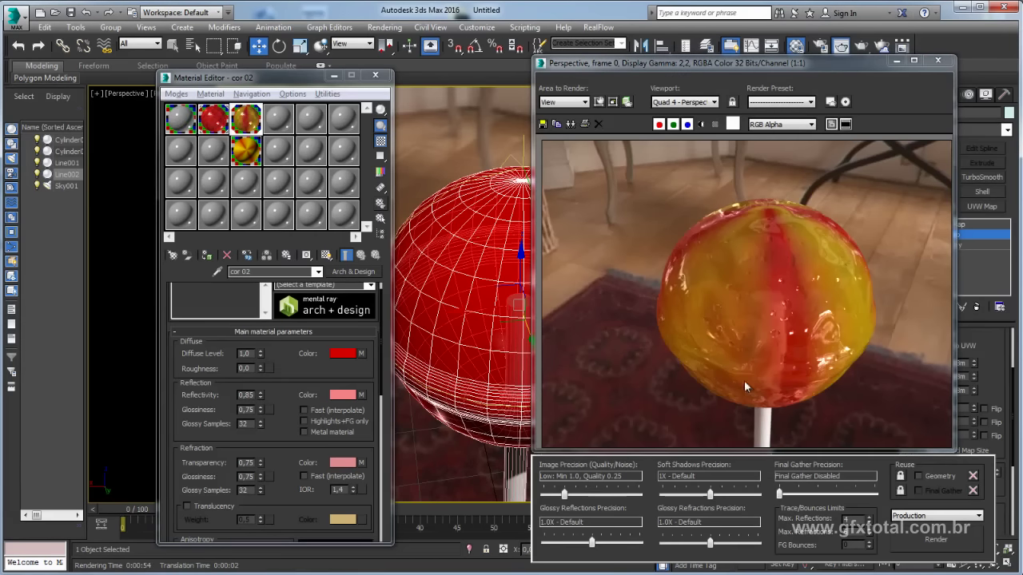
Close the render window and apply the striped material to the lollipop sphere.
click(942, 62)
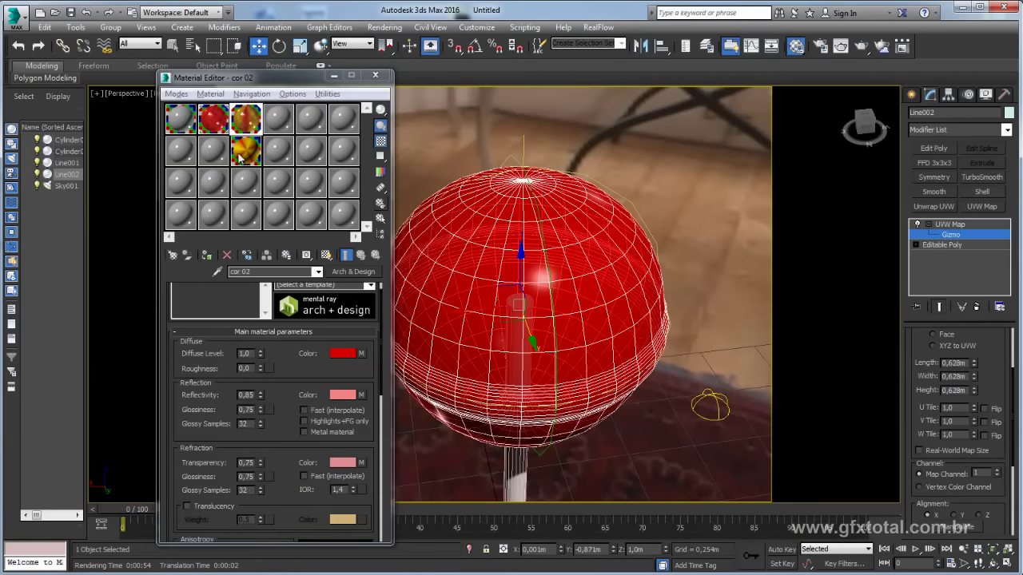
drag(240, 157, 484, 304)
mouse_move(484, 304)
alt+middle_down()
mouse_move(591, 315)
mouse_move(669, 296)
mouse_move(650, 316)
mouse_move(658, 303)
mouse_move(655, 401)
mouse_move(647, 267)
mouse_move(678, 294)
alt+middle_up()
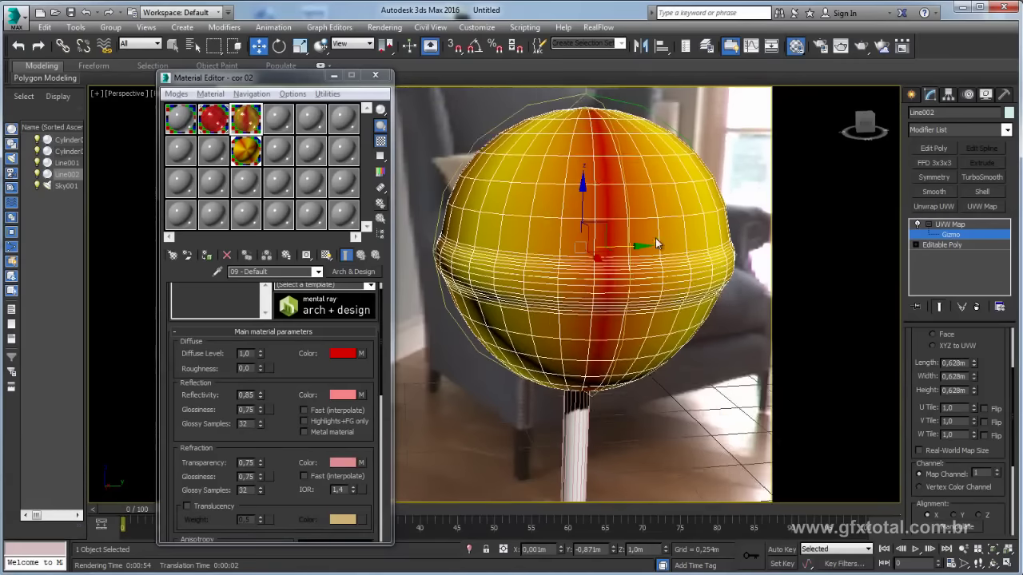
Rotate the UVW Map gizmo around the vertical Z axis and leave its sub-object level.
key(e)
drag(606, 258, 465, 251)
mouse_move(686, 262)
alt+middle_down()
mouse_move(672, 257)
mouse_move(656, 288)
alt+middle_up()
click(932, 226)
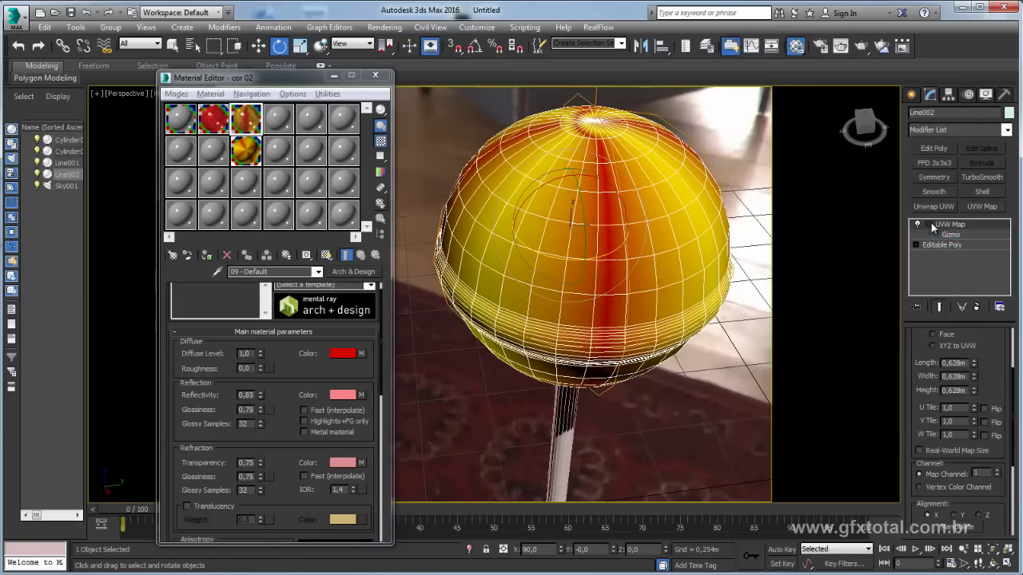
click(928, 225)
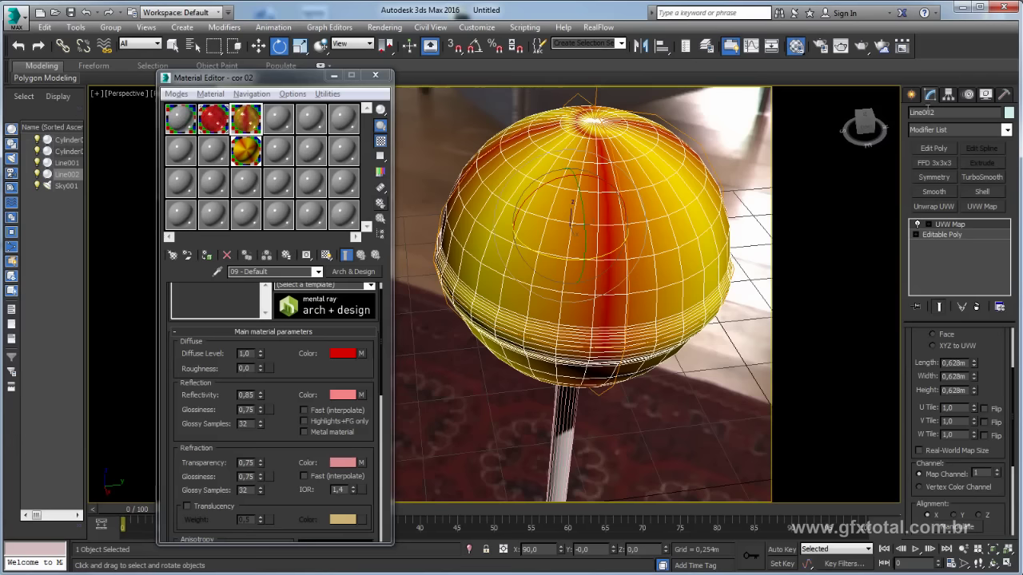
click(1007, 131)
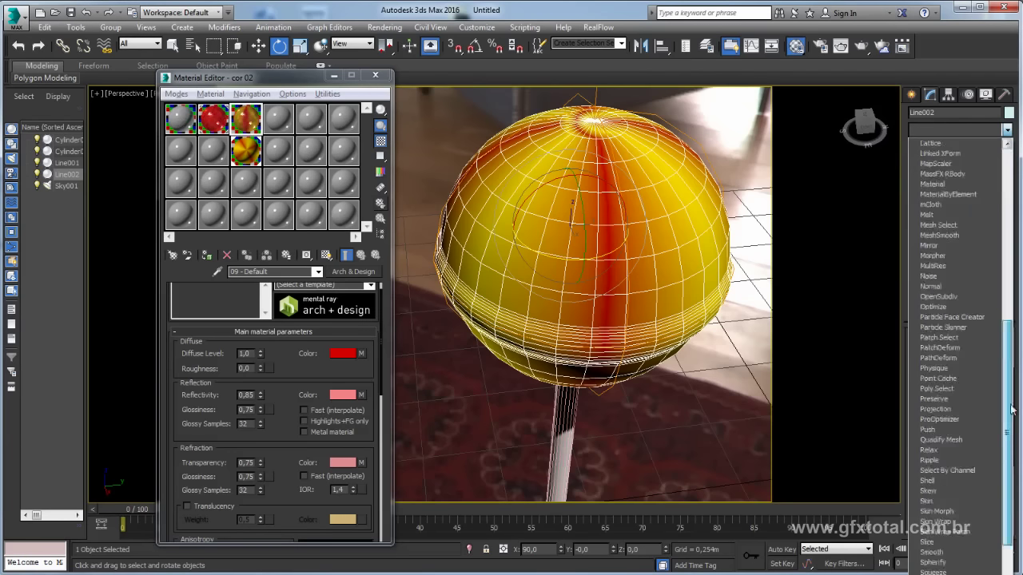
Add a Twist modifier, try the Y and X axes, and twist 318.5 degrees on Y.
drag(1009, 172, 1008, 480)
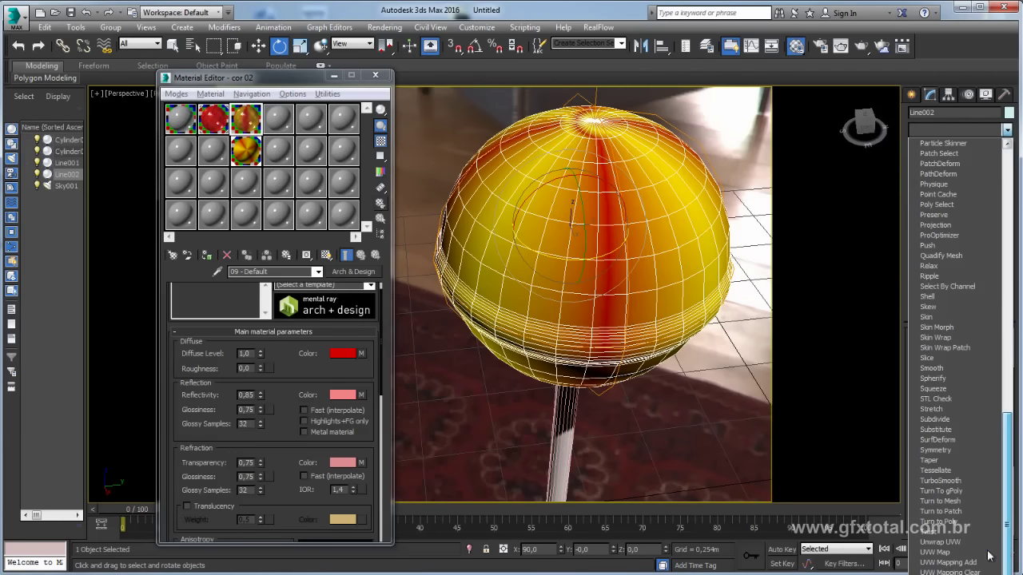
click(939, 531)
alt+middle_drag(640, 334, 624, 386)
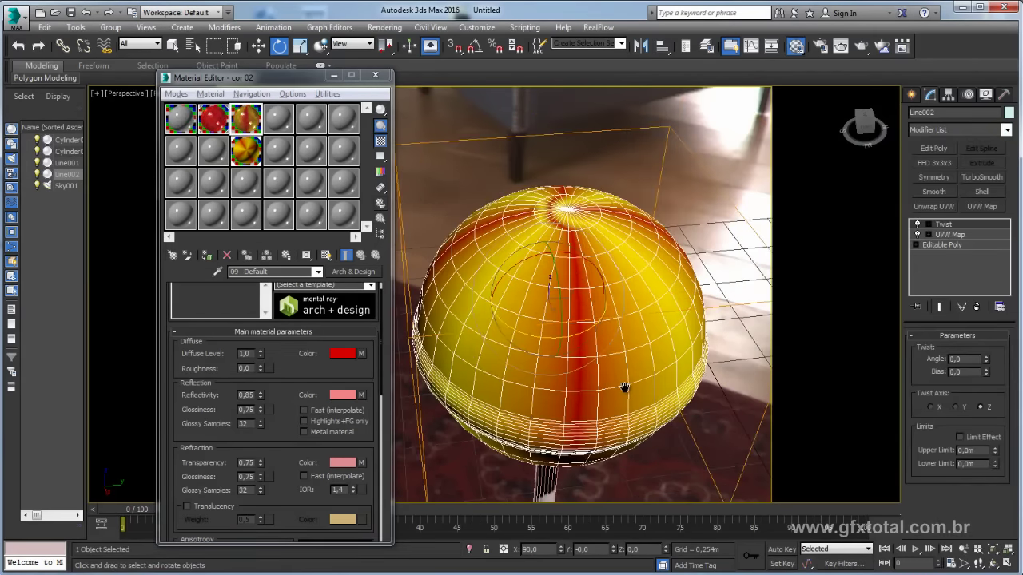
drag(987, 362, 986, 272)
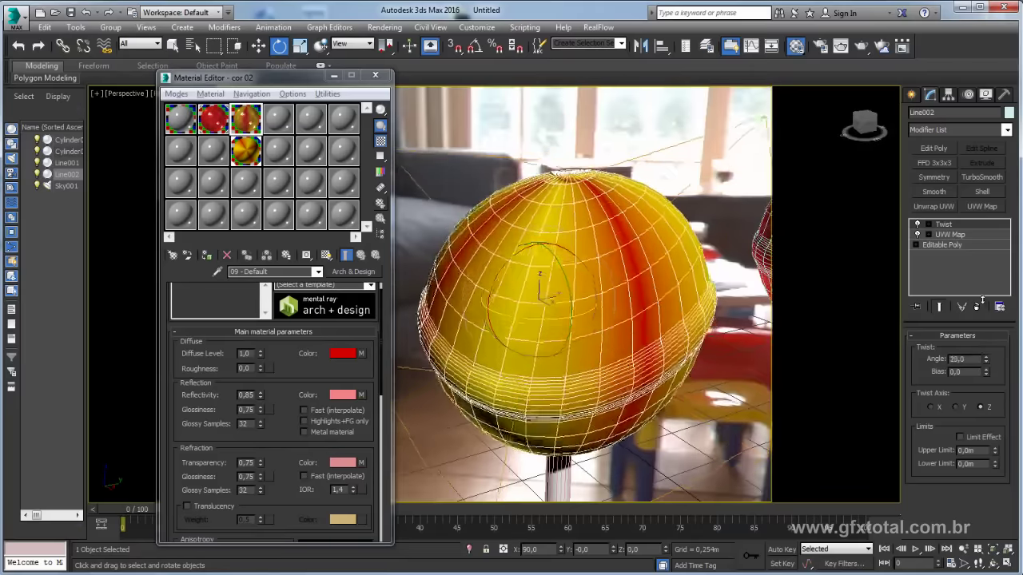
click(956, 407)
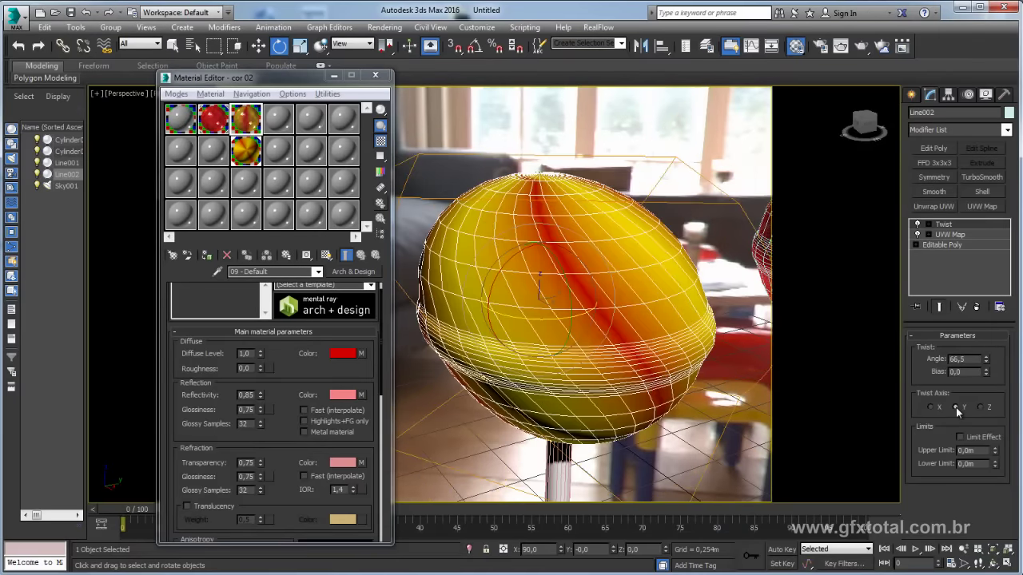
click(931, 407)
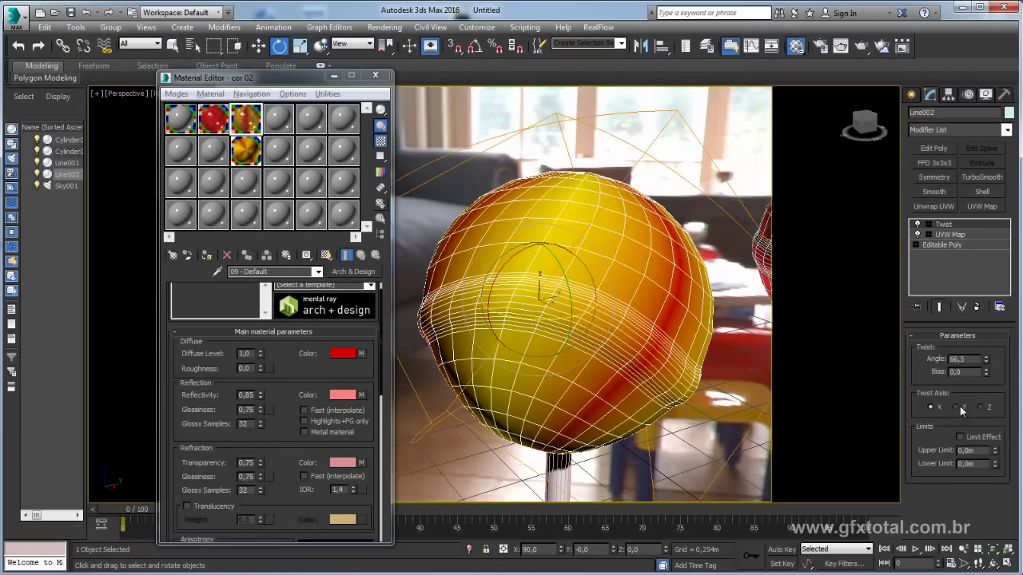
click(960, 406)
mouse_move(802, 342)
alt+middle_down()
mouse_move(677, 351)
mouse_move(670, 288)
mouse_move(747, 267)
mouse_move(709, 342)
mouse_move(737, 415)
alt+middle_up()
drag(986, 359, 987, 312)
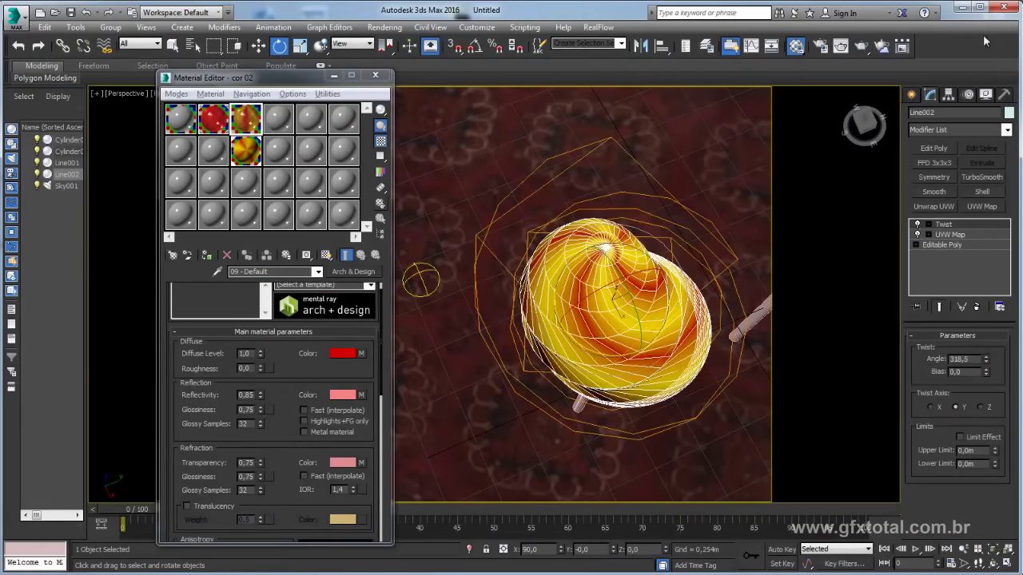
Delete the Twist modifier and orbit to look down on the round candy head.
mouse_move(640, 264)
alt+middle_down()
mouse_move(668, 220)
mouse_move(884, 325)
alt+middle_up()
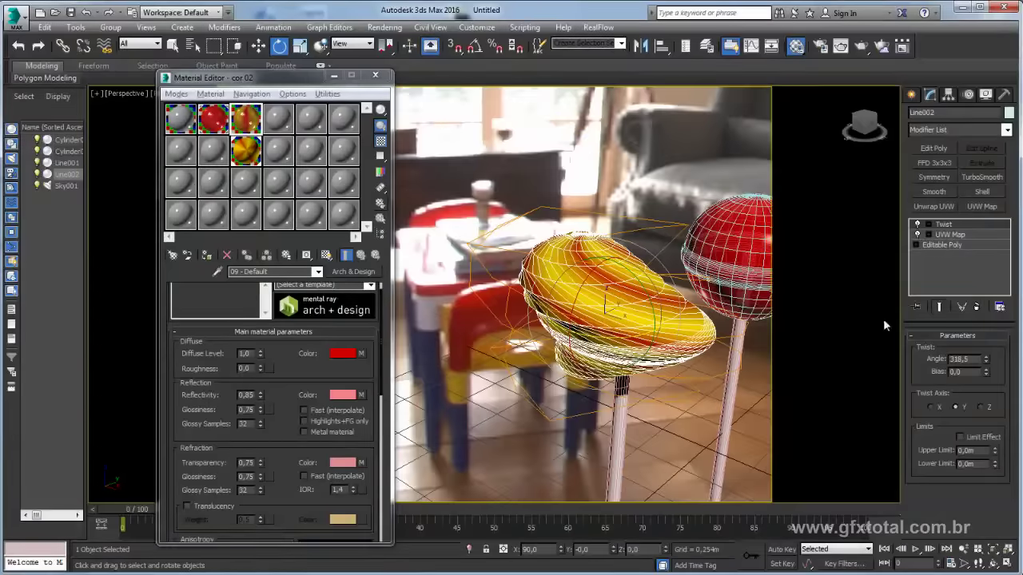
click(978, 308)
alt+middle_drag(639, 294, 605, 284)
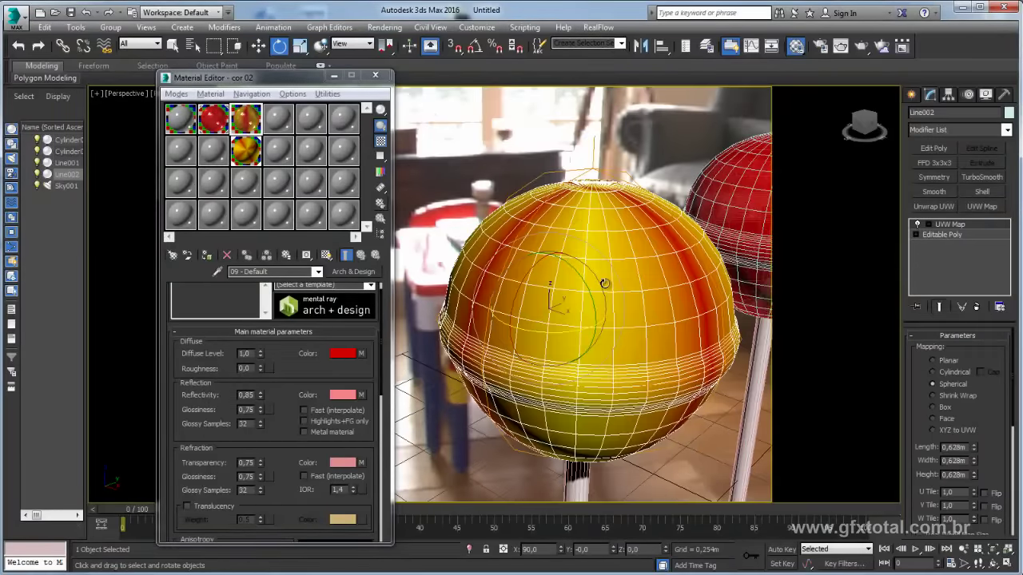
key(shift+z)
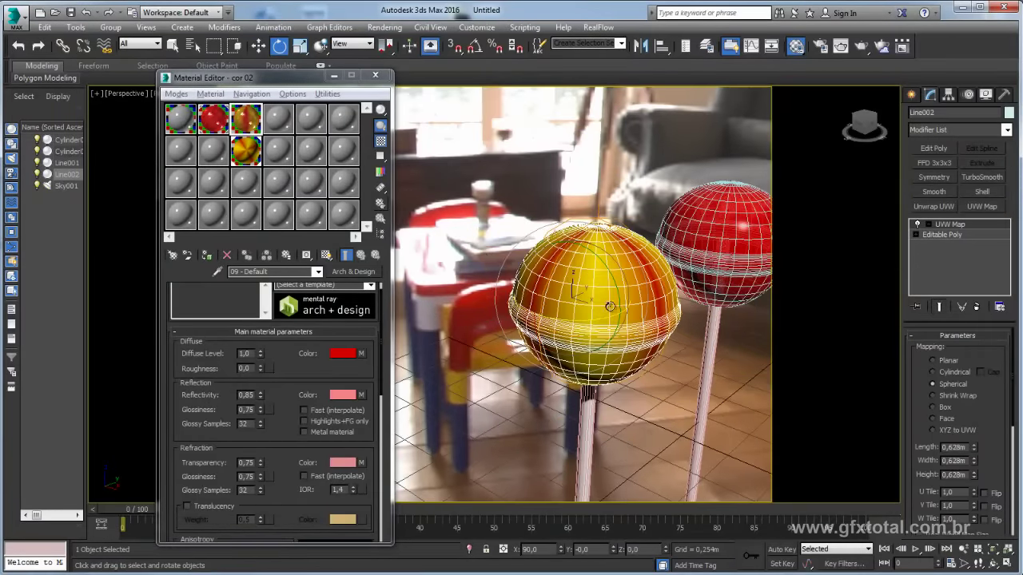
key(shift+z)
alt+middle_drag(615, 328, 592, 313)
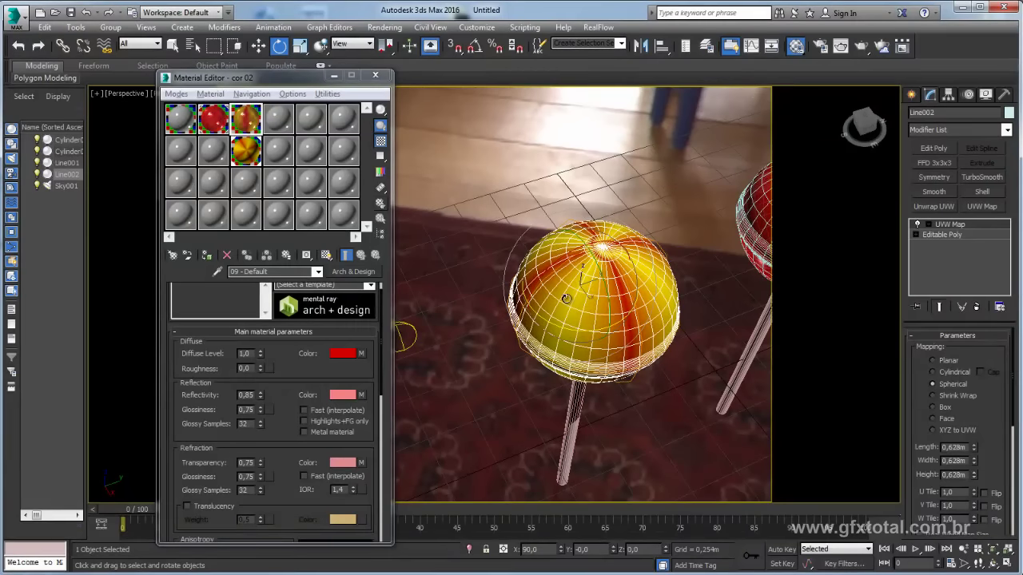
Centre the gradient candy head's pivot on the object using Affect Pivot Only.
click(948, 96)
click(952, 177)
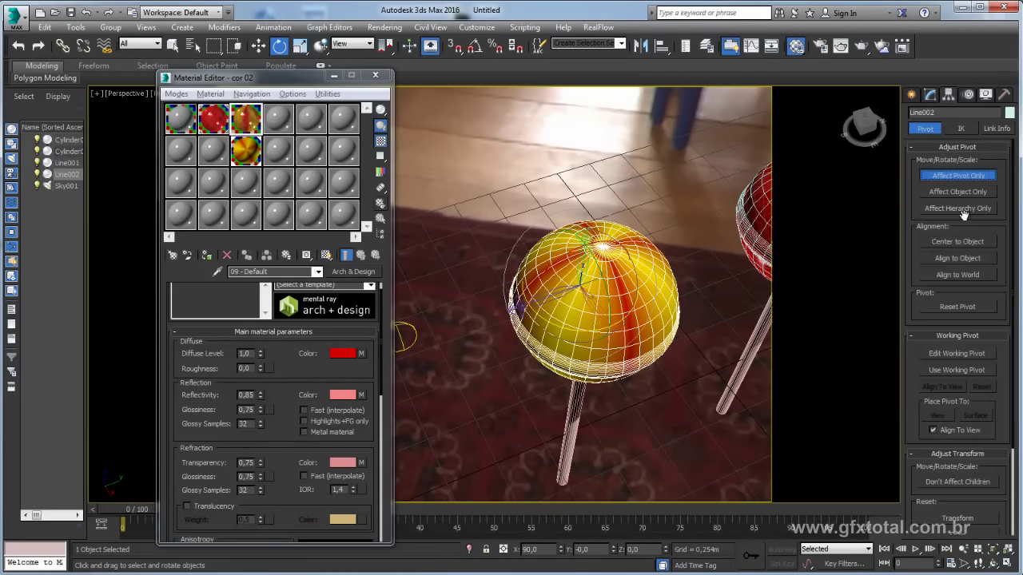
click(957, 241)
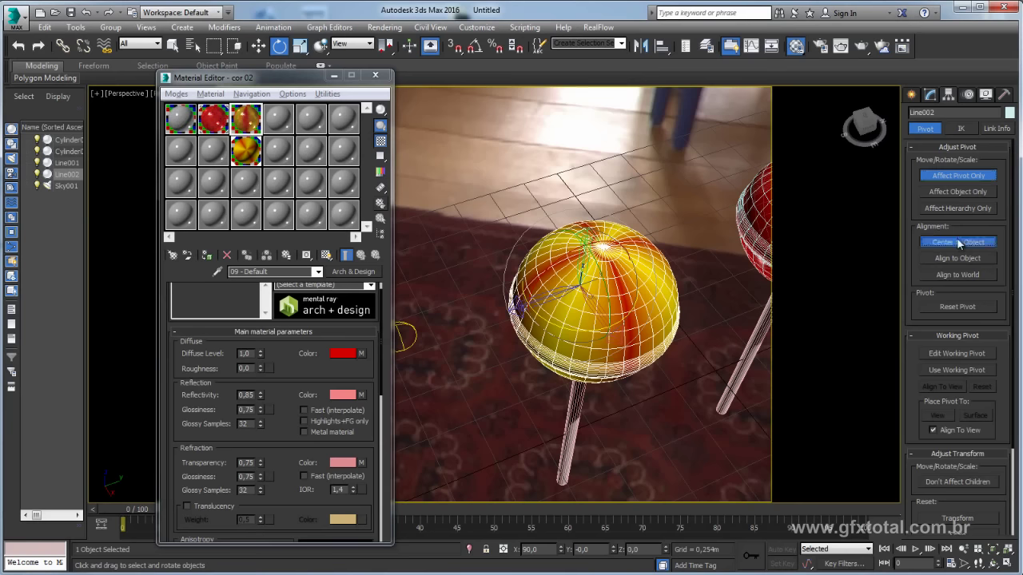
click(960, 176)
Add a Twist modifier to the candy head around the Y axis at 131.5 degrees.
click(930, 94)
click(1007, 130)
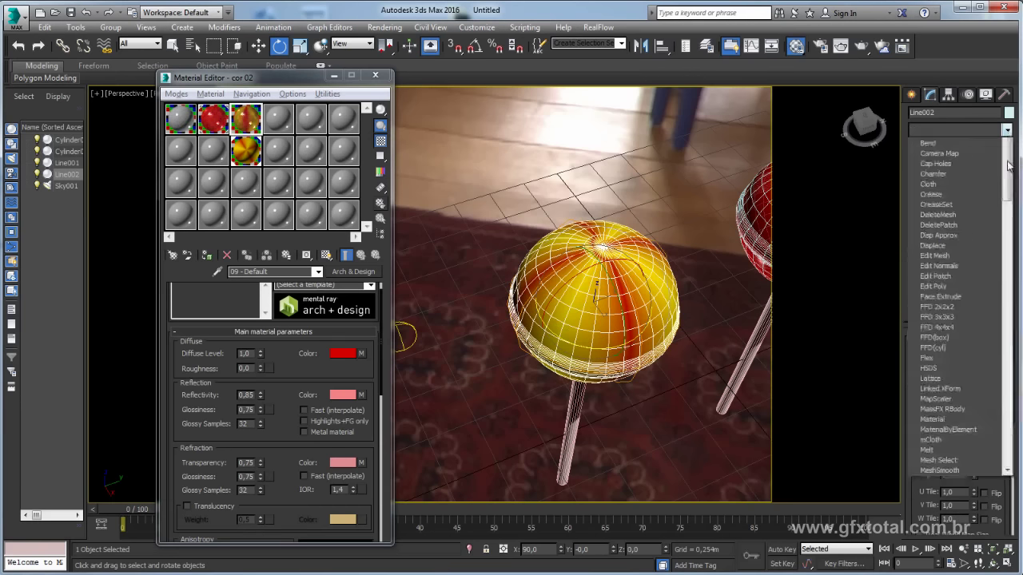
scroll(960, 400, down, 10)
scroll(963, 480, down, 6)
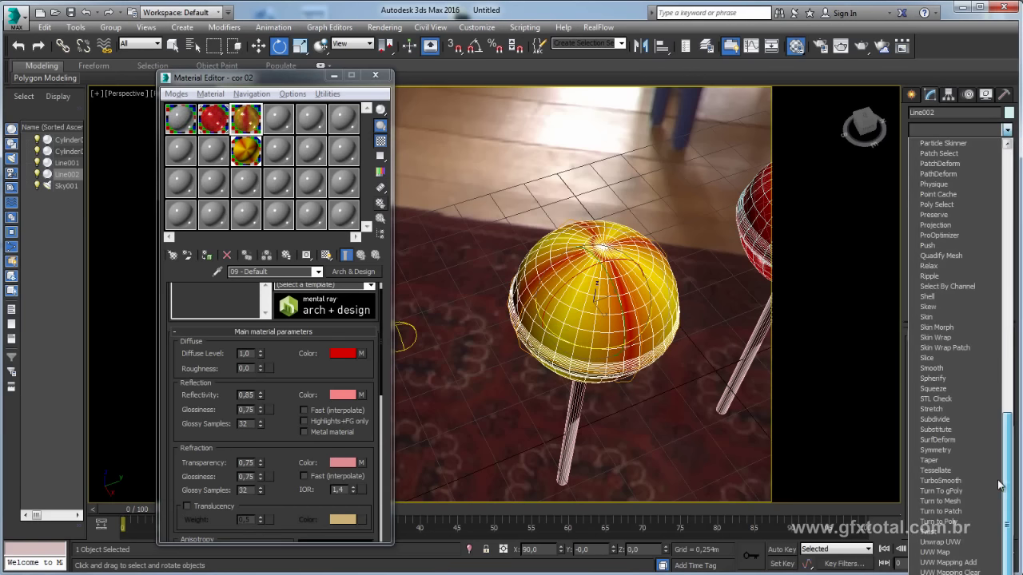
click(955, 532)
drag(988, 361, 954, 377)
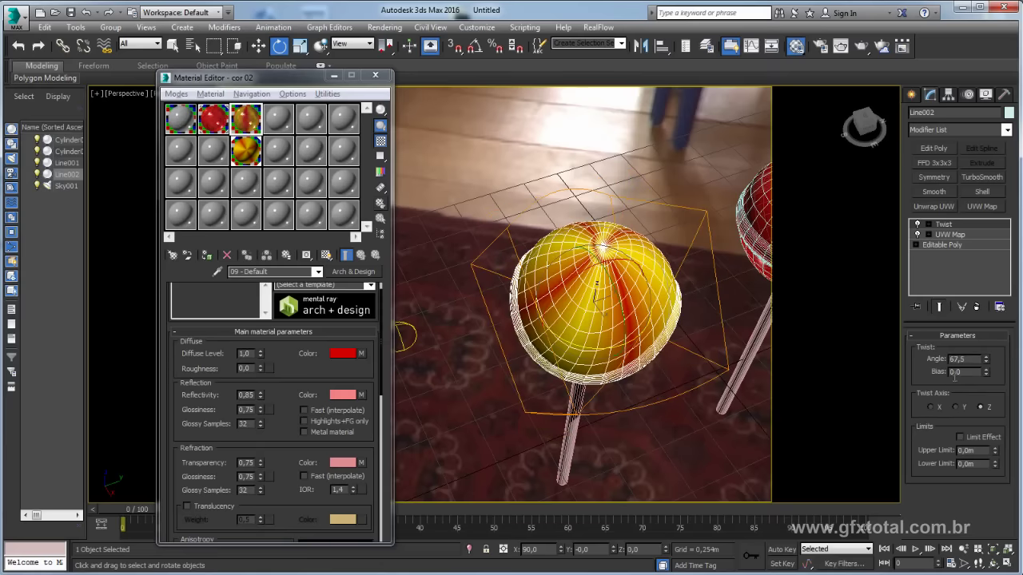
click(954, 408)
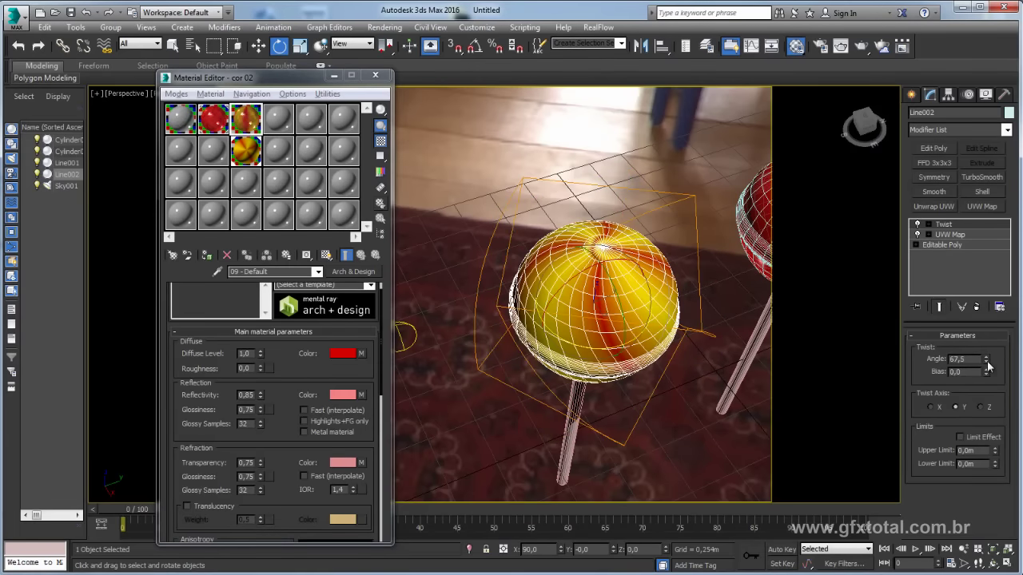
drag(988, 366, 989, 344)
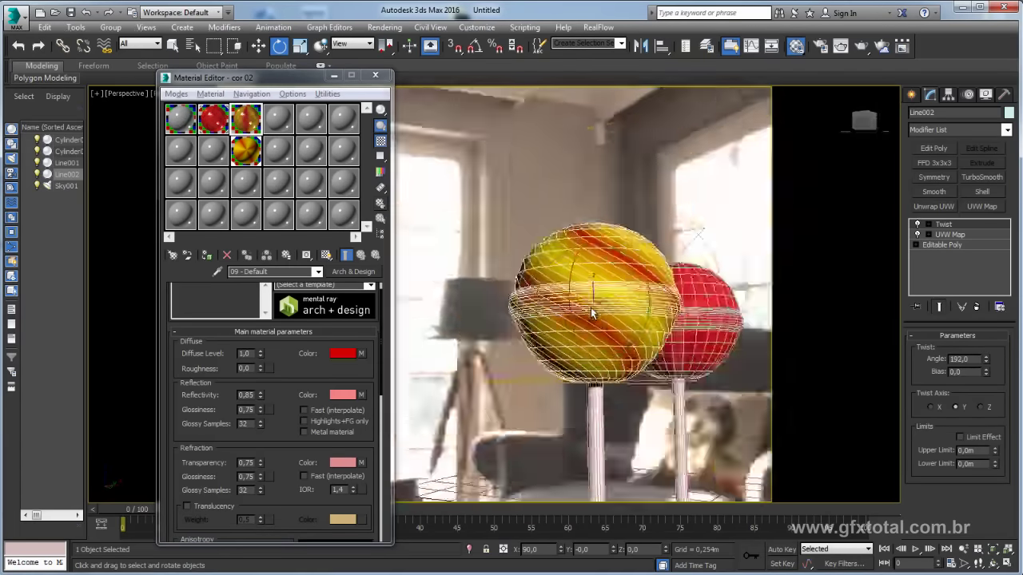
alt+middle_drag(591, 307, 626, 319)
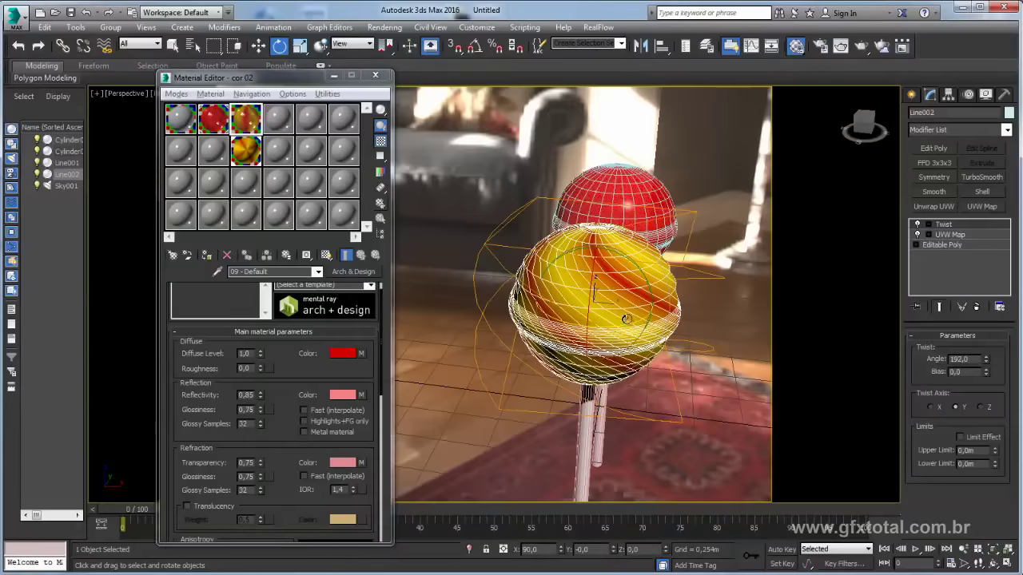
scroll(626, 319, up, 3)
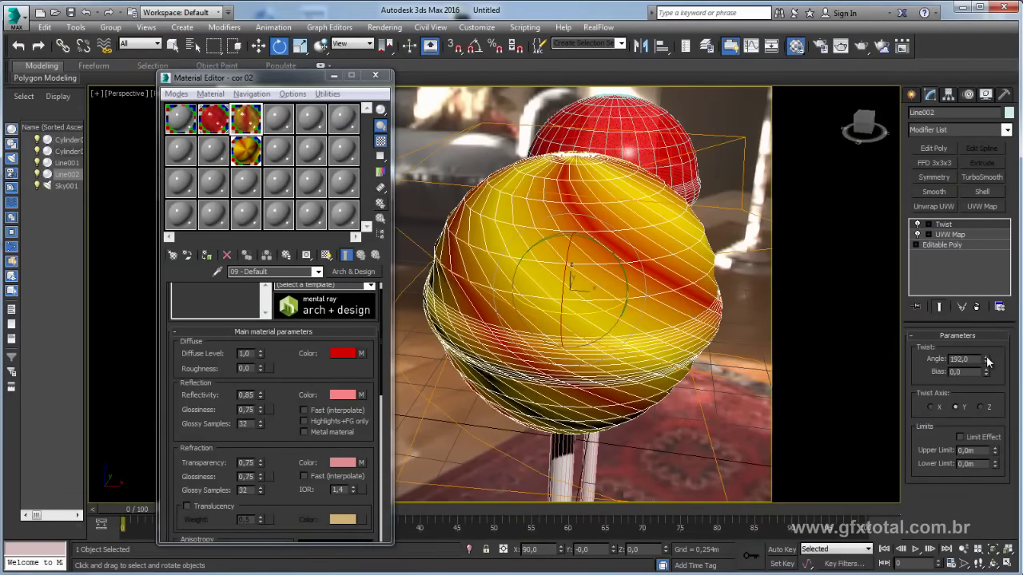
drag(989, 361, 1003, 436)
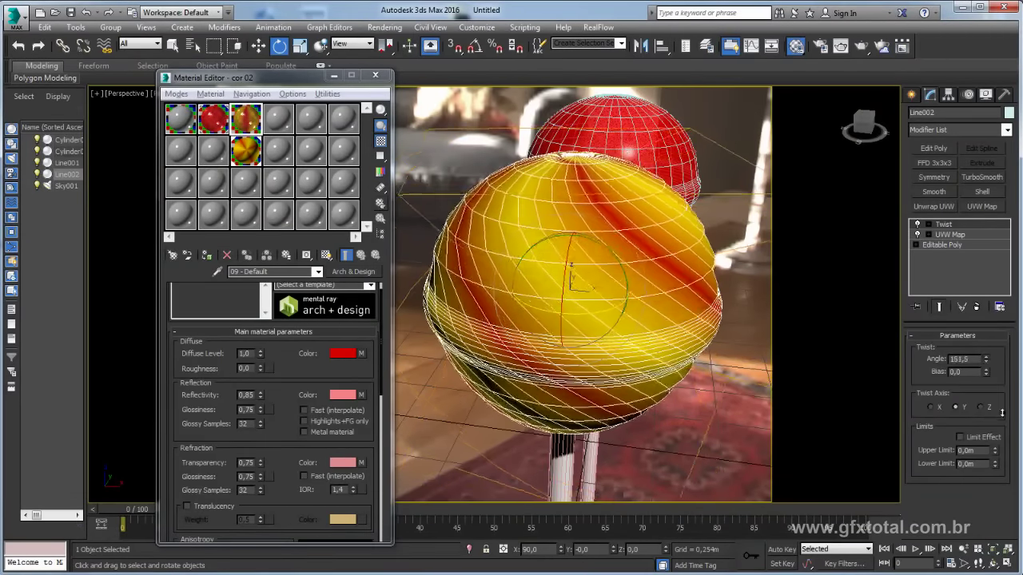
Add a TurboSmooth modifier at 1 iteration to the twisted candy head.
click(982, 178)
mouse_move(699, 262)
alt+middle_down()
mouse_move(724, 280)
mouse_move(559, 288)
alt+middle_up()
drag(214, 118, 429, 289)
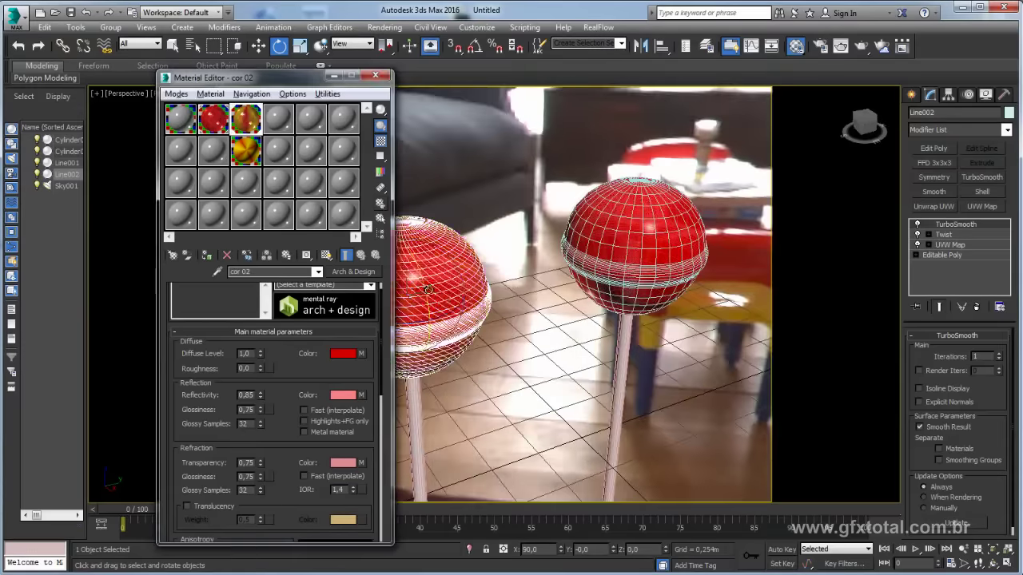
alt+middle_drag(428, 289, 701, 290)
scroll(673, 314, down, 3)
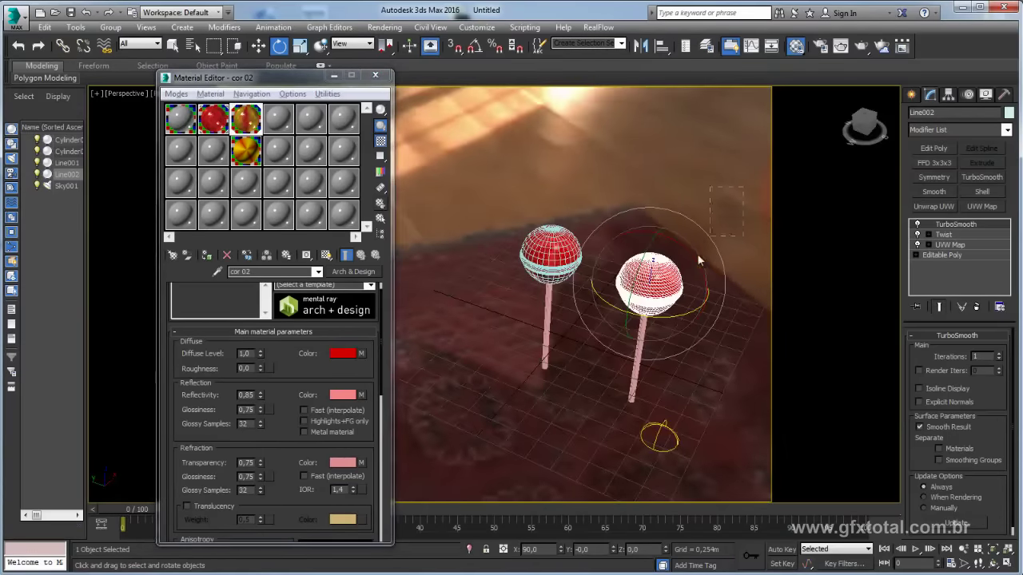
Select the stick with the candy head and move both closer to the red lollipop.
ctrl+click(637, 359)
key(w)
drag(613, 328, 583, 315)
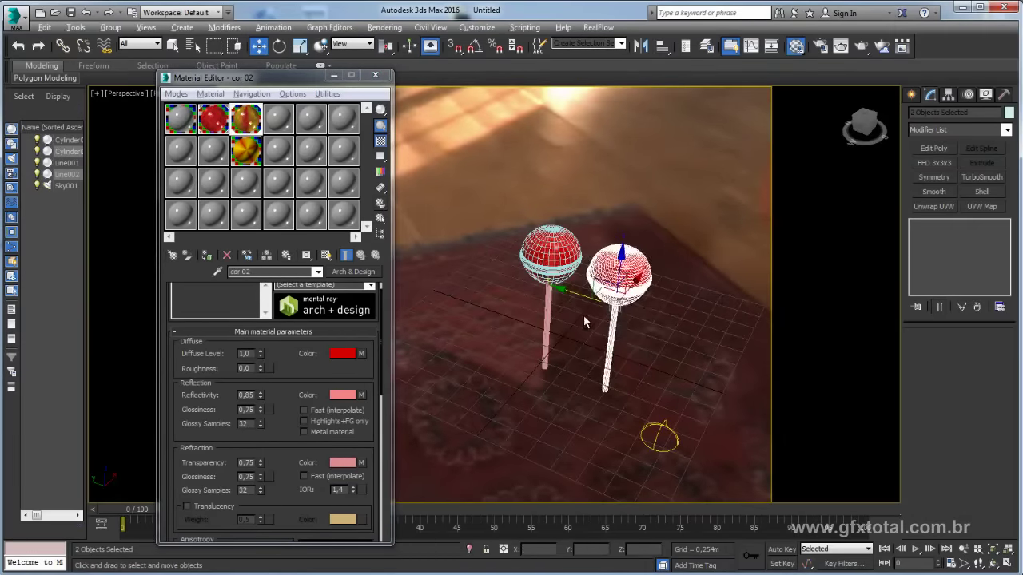
mouse_move(584, 316)
alt+middle_down()
mouse_move(639, 317)
mouse_move(559, 319)
mouse_move(571, 364)
alt+middle_up()
scroll(652, 318, up, 3)
scroll(557, 321, up, 2)
scroll(563, 329, up, 2)
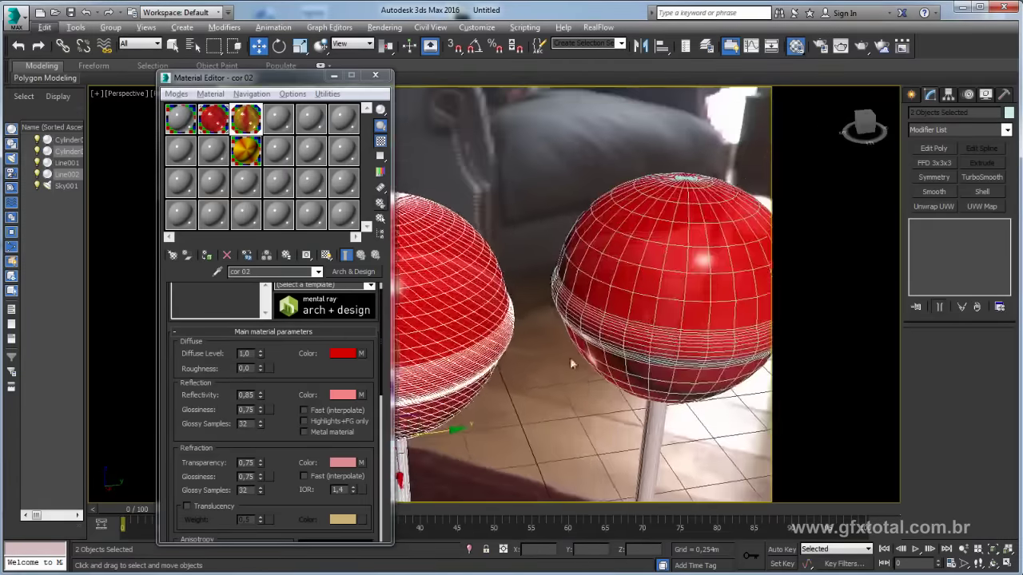
Close the Material Editor and zoom the viewport in on the lollipops.
click(375, 75)
scroll(499, 260, down, 1)
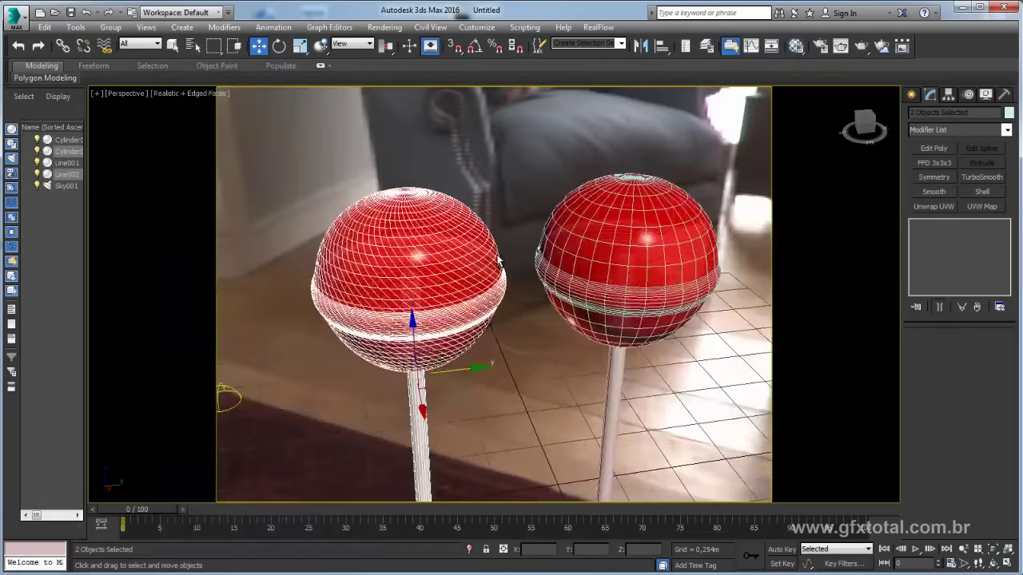
scroll(498, 259, up, 1)
scroll(510, 249, up, 2)
scroll(512, 254, up, 1)
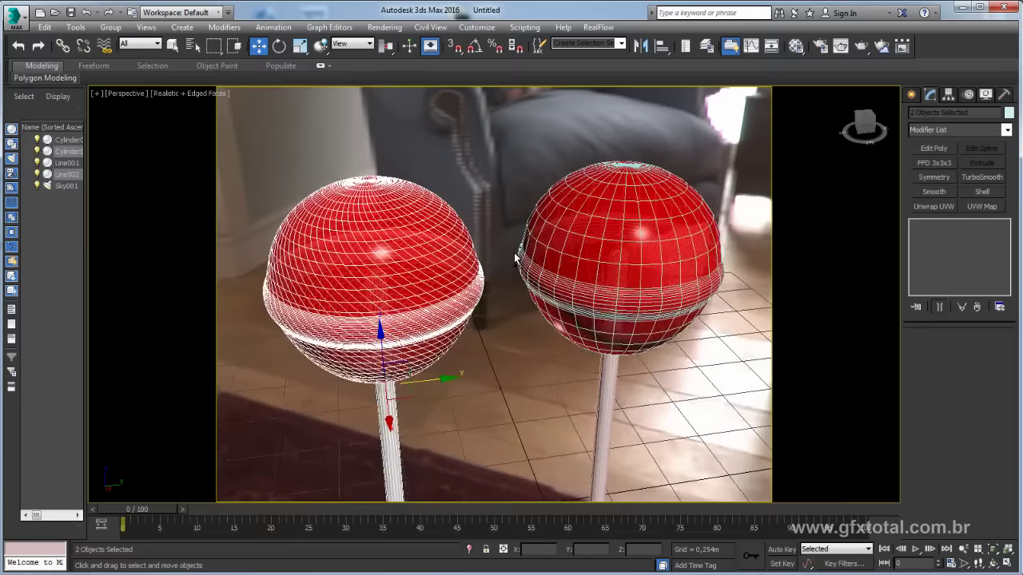
Render the red and twisted striped lollipops, review the frame, then minimize the render window.
click(861, 45)
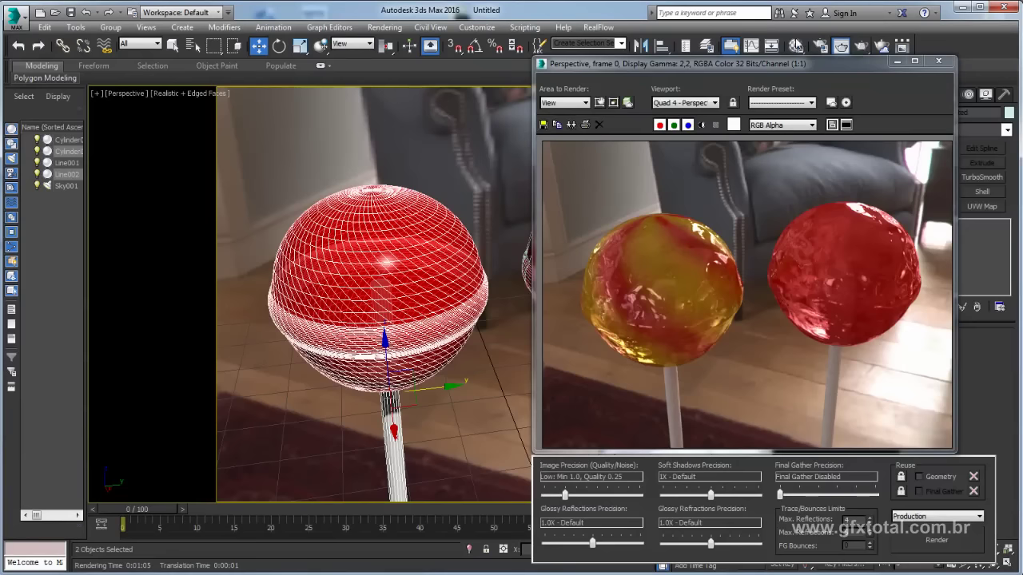
scroll(435, 230, down, 3)
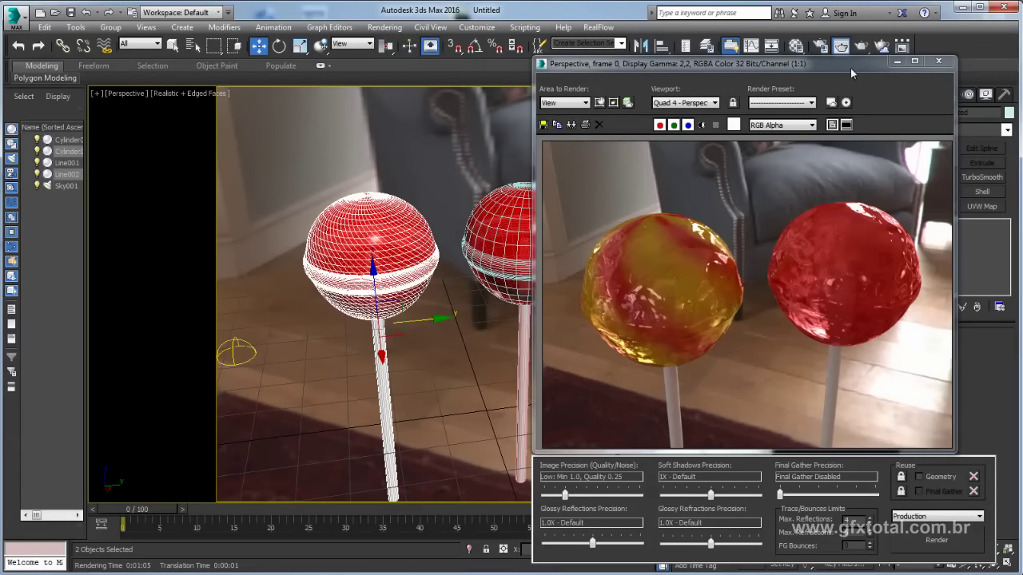
drag(875, 70, 905, 71)
click(927, 62)
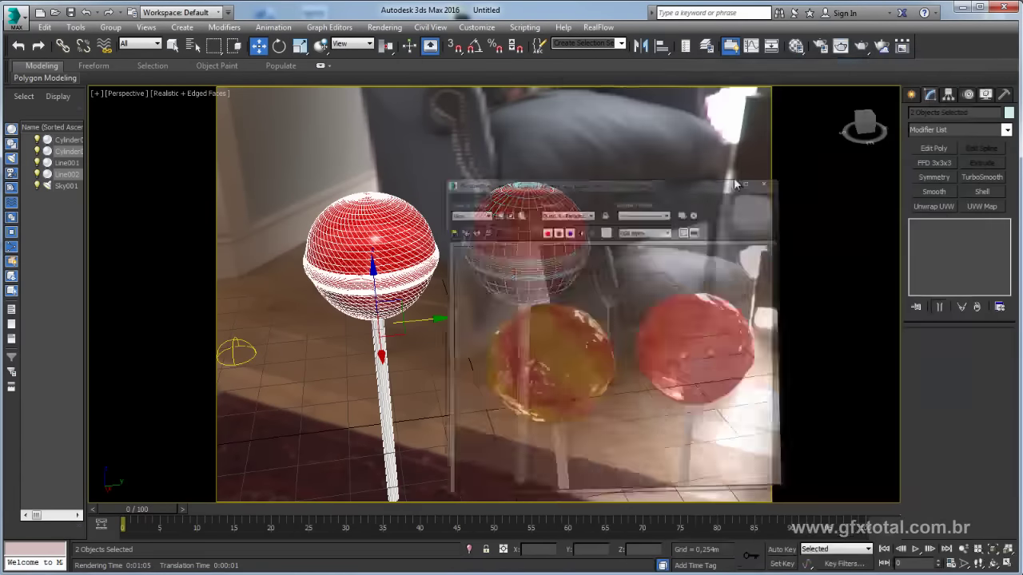
alt+middle_drag(542, 262, 562, 268)
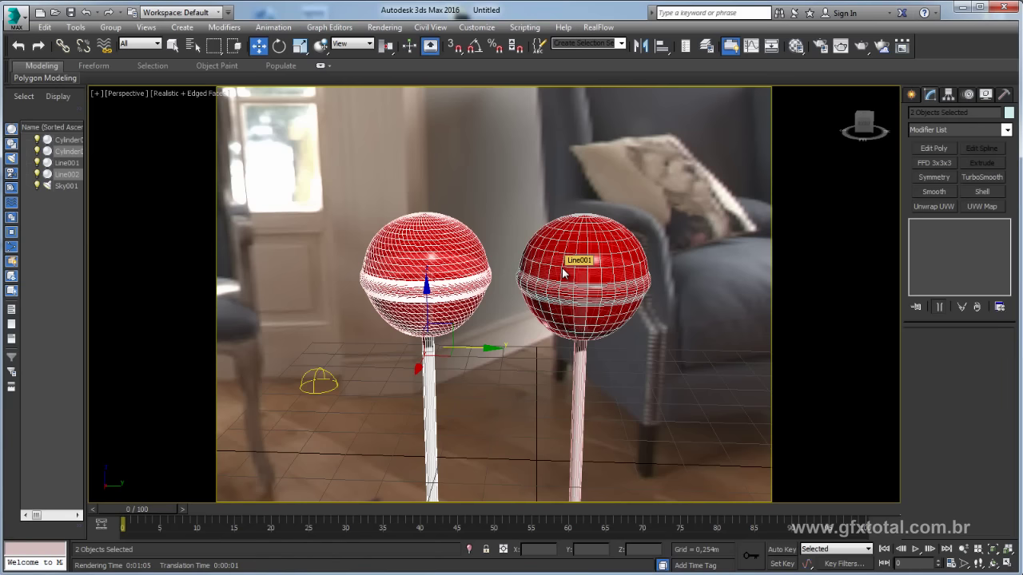
Re-render the two glossy lollipops and centre the render window for a final look.
click(840, 46)
drag(842, 68, 525, 72)
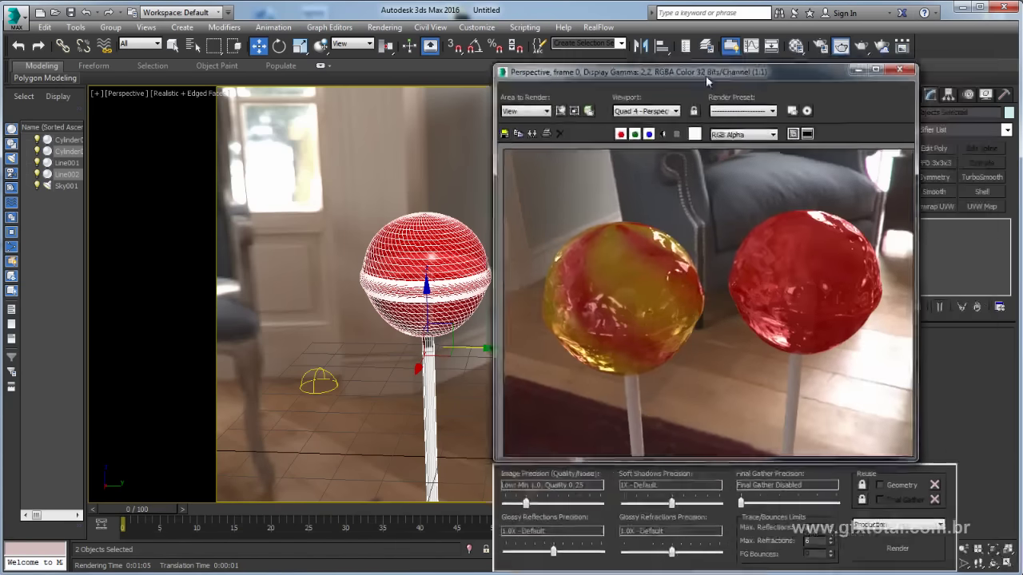